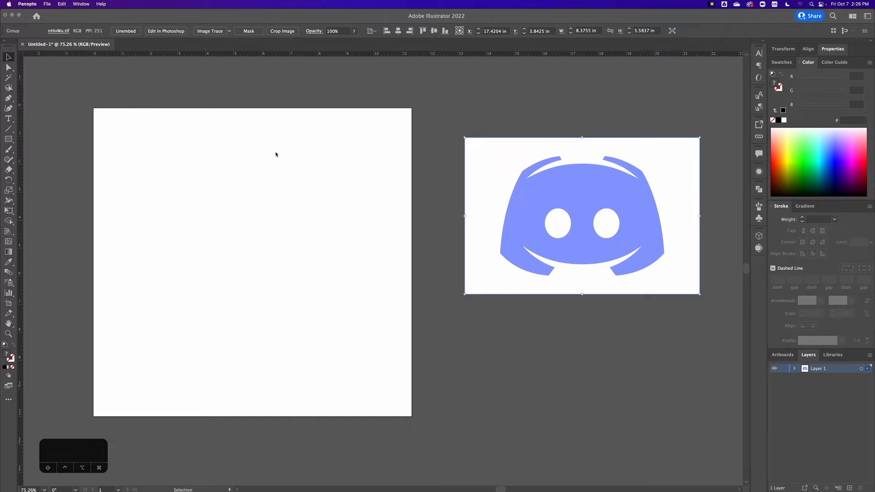
Move the Discord logo image from the empty canvas onto the artboard.
left_click(578, 246)
left_click_drag(578, 246, 548, 258)
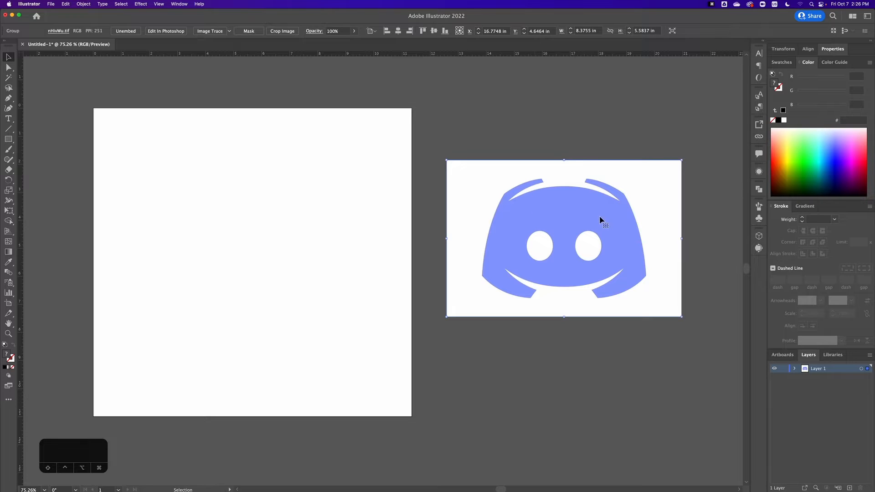
left_click_drag(555, 224, 542, 247)
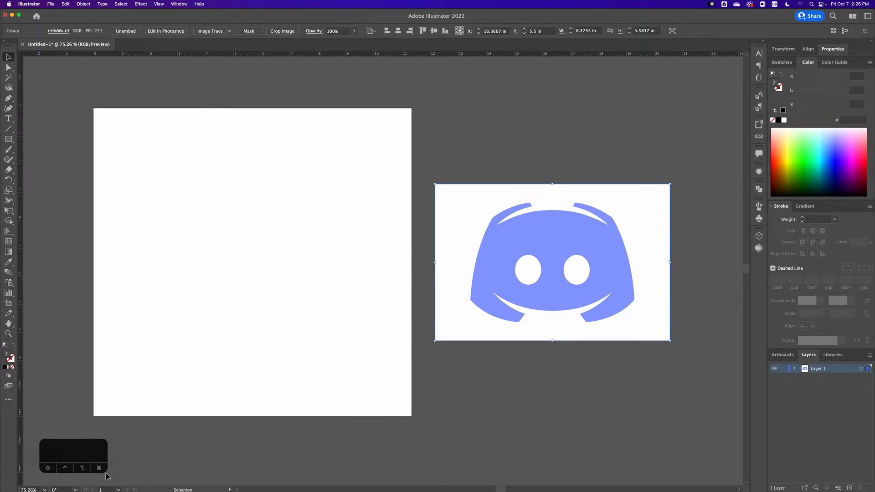
key("super")
left_click_drag(527, 277, 345, 297)
key("space")
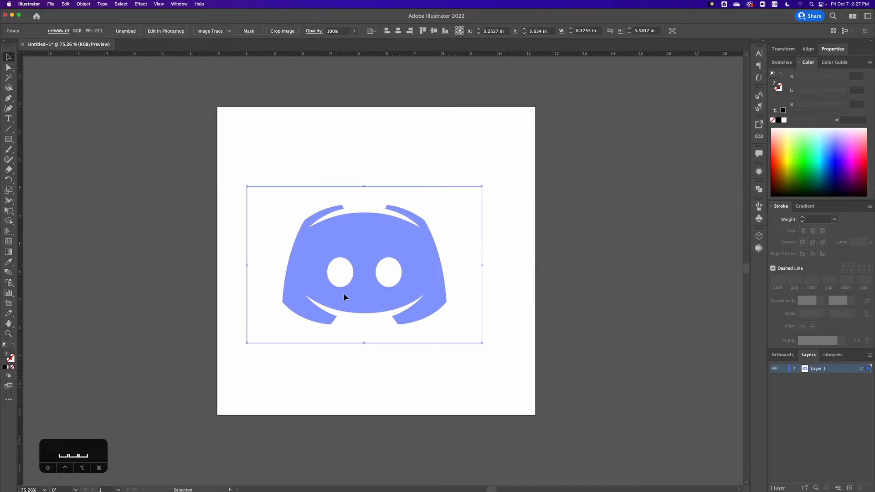
key("super+space")
left_click_drag(336, 267, 373, 276)
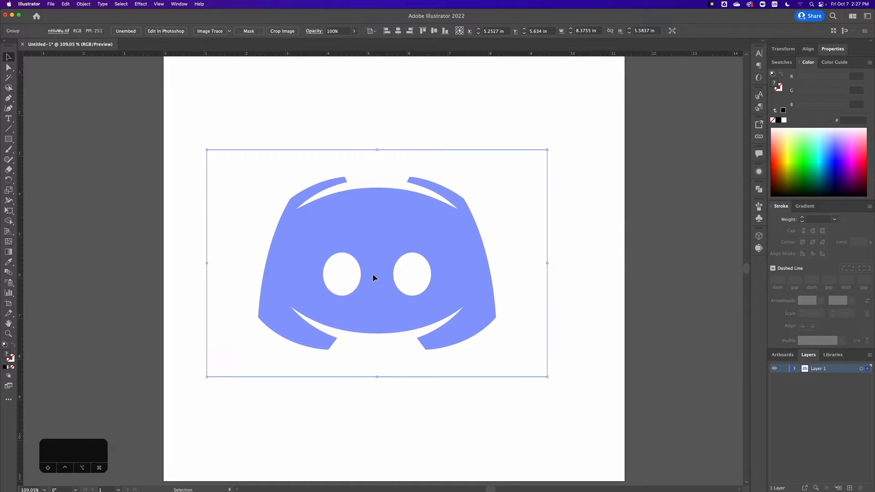
key("p")
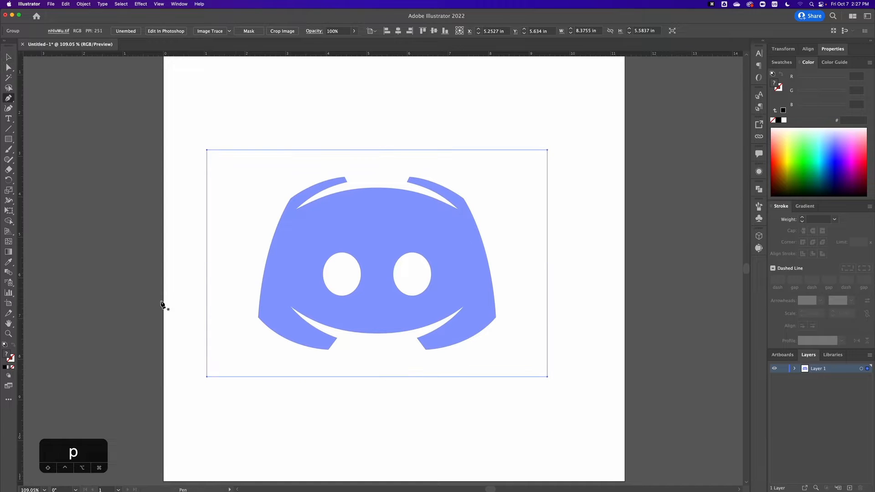
left_click(257, 317)
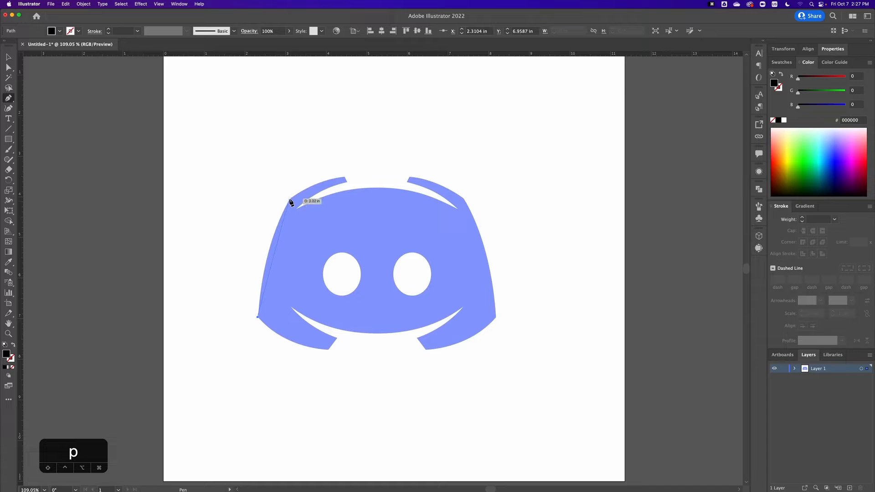
left_click_drag(289, 199, 348, 181)
key("cmd+z")
left_click(345, 178)
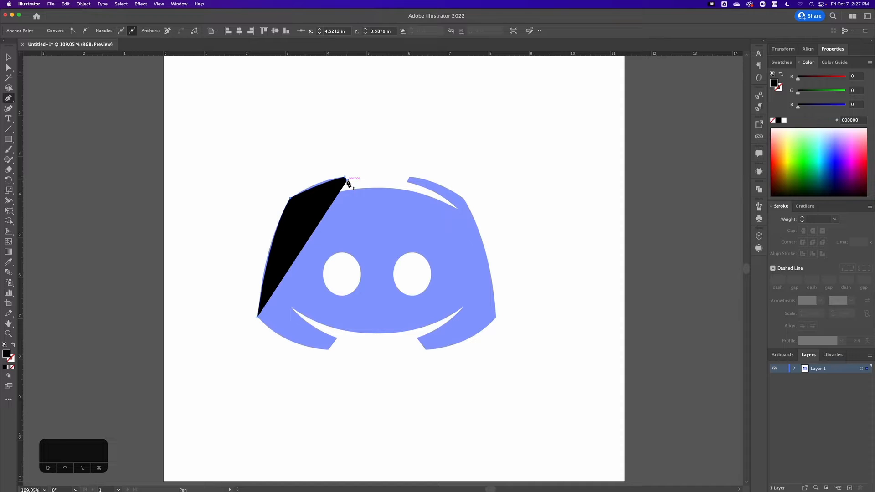
key("BackSpace")
key("BackSpace")
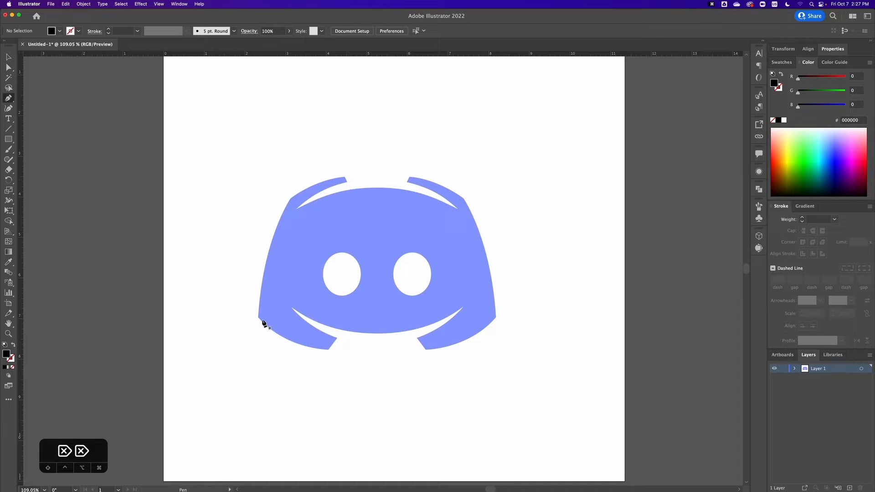
key("BackSpace")
key("v")
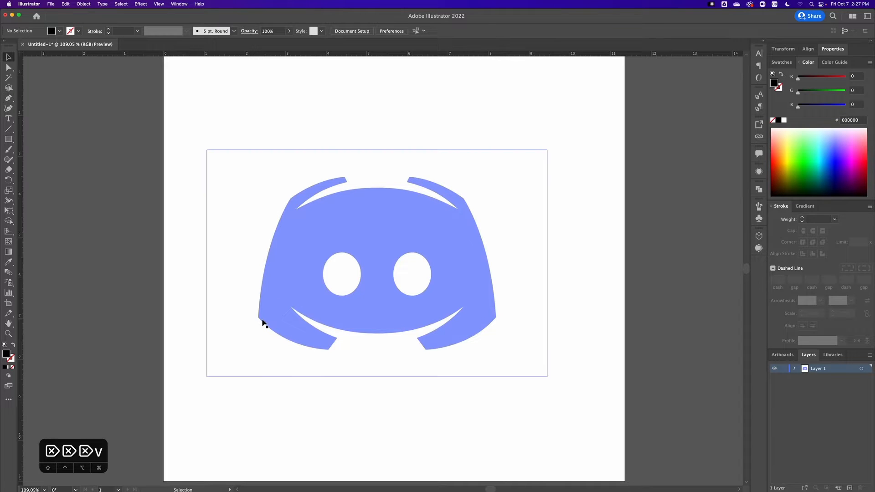
View the selected logo image in outline mode and restore the preview display.
left_click_drag(261, 318, 451, 382)
key("super+z")
key("super+y")
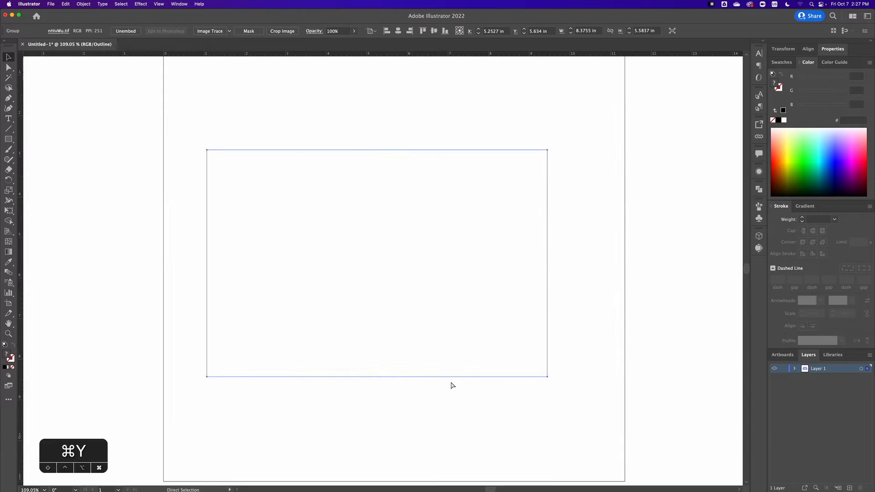
key("super+y")
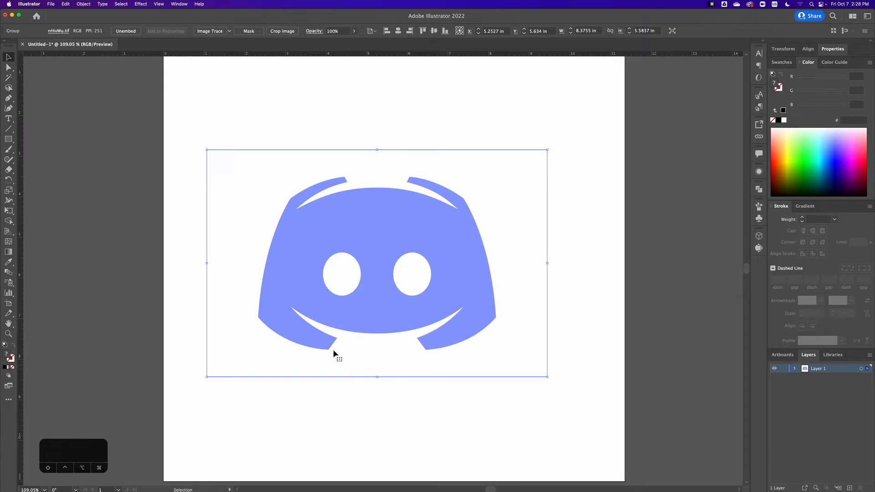
Show the Align panel and dock it among the collapsed panels, leaving it expanded for use.
left_click(179, 4)
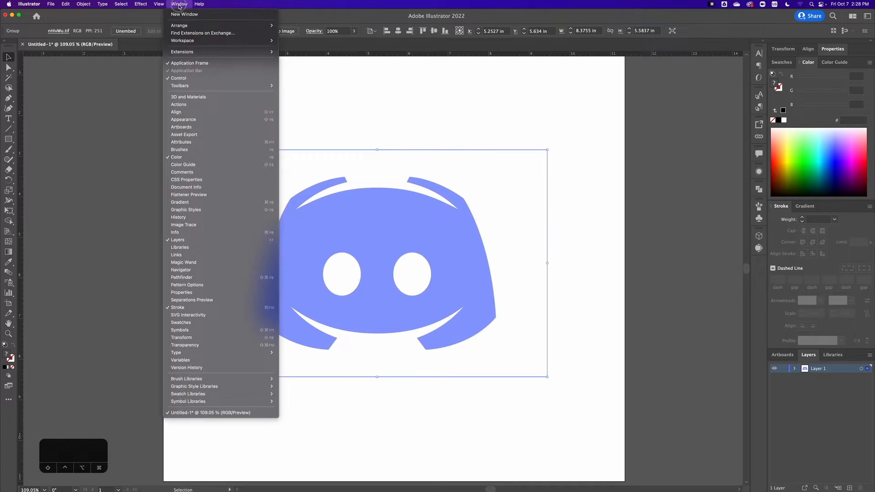
left_click(189, 112)
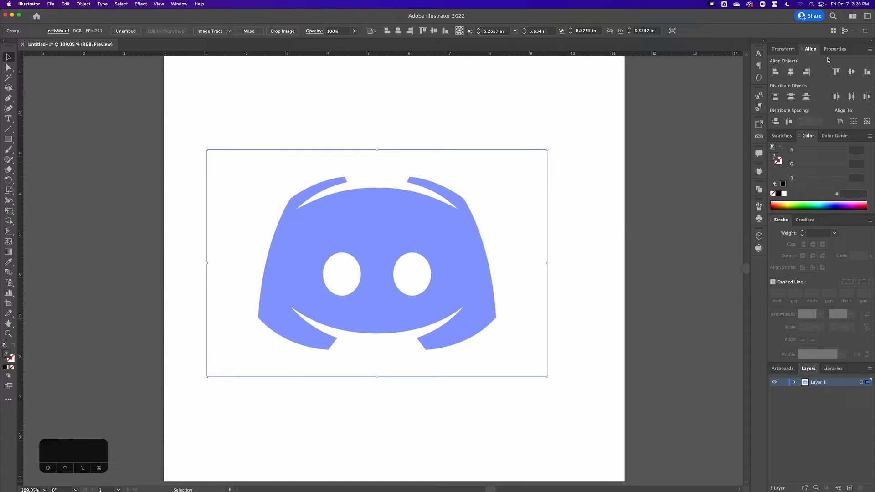
mouse_move(810, 49)
left_mouse_down()
mouse_move(770, 256)
mouse_move(758, 268)
left_mouse_up()
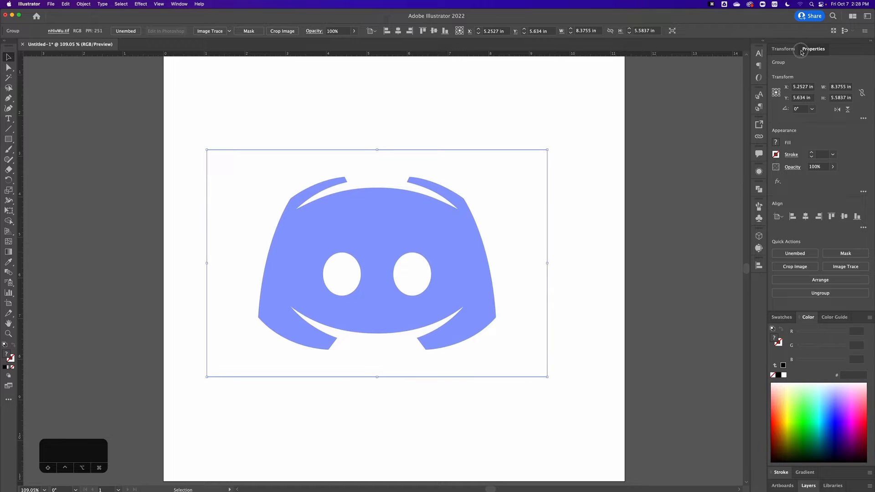
left_click(822, 317)
left_click(816, 316)
left_click(808, 485)
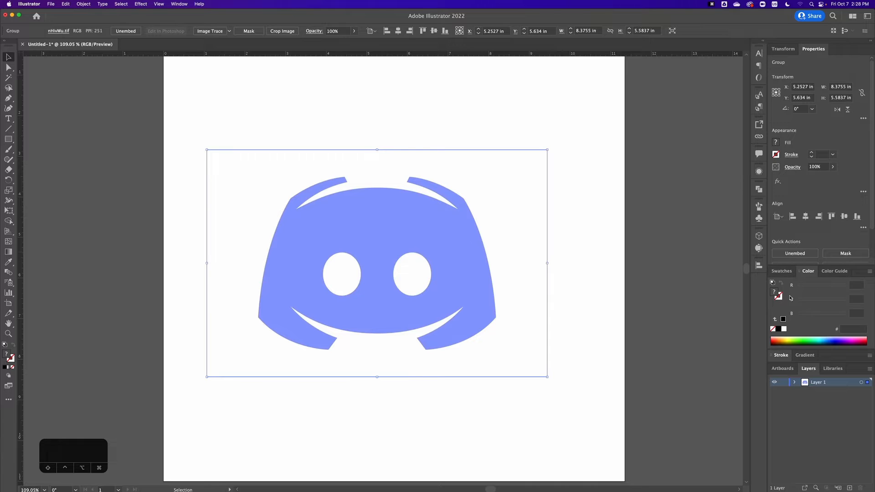
left_click(759, 265)
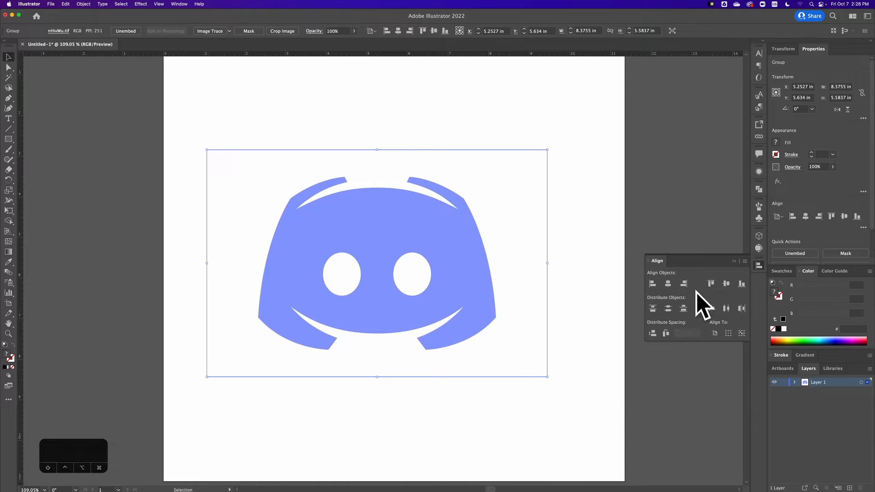
Add a second artboard about 14.47 by 11.79 in beside the logo artboard.
left_click(394, 286, "alt+super")
left_click(392, 285, "alt+super")
left_click(390, 283, "alt+super")
left_click_drag(351, 250, 432, 287)
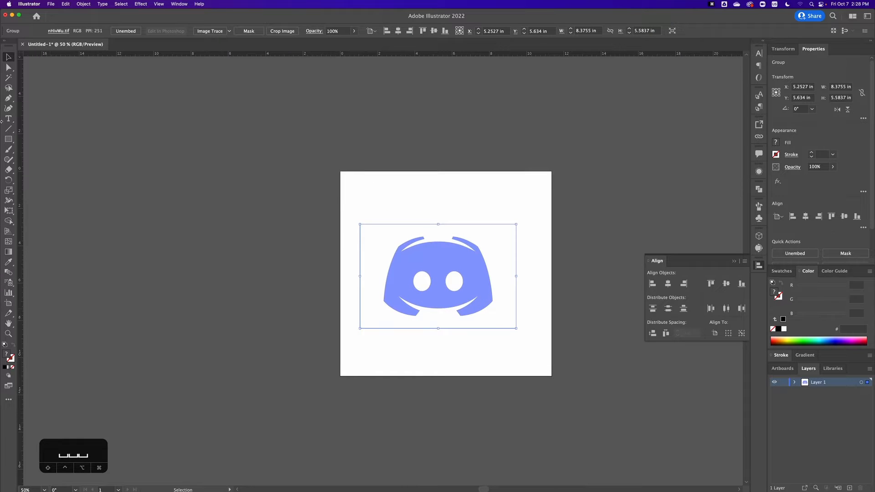
left_click(8, 303)
left_click_drag(164, 308, 327, 322)
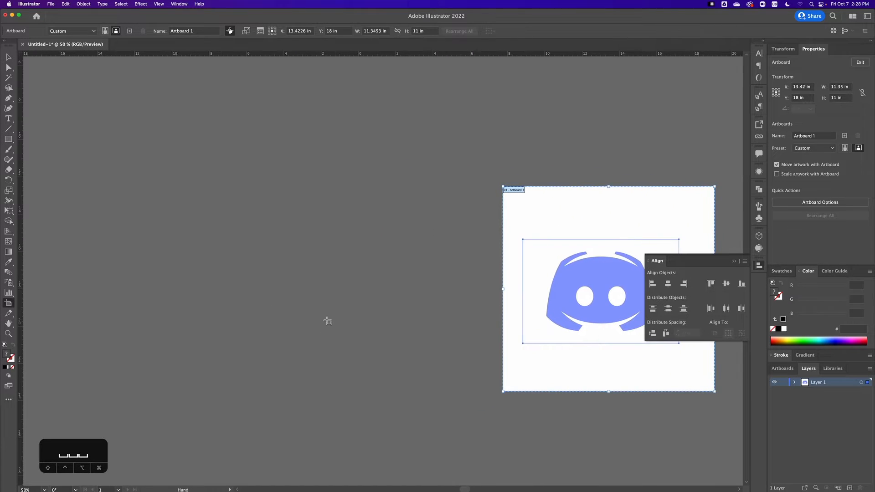
left_click_drag(103, 184, 373, 402)
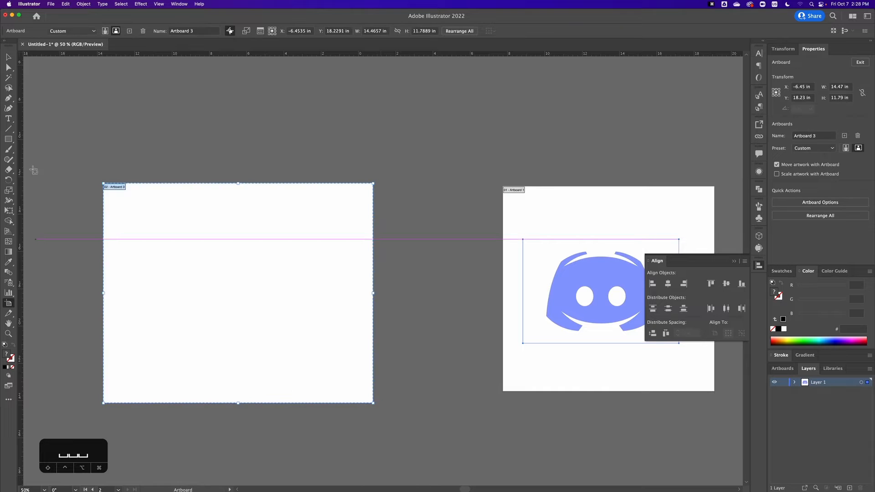
Draw a black rectangle about 3.96 in wide and 6.55 in tall on the new artboard.
left_click(8, 139)
left_click_drag(184, 241, 307, 364)
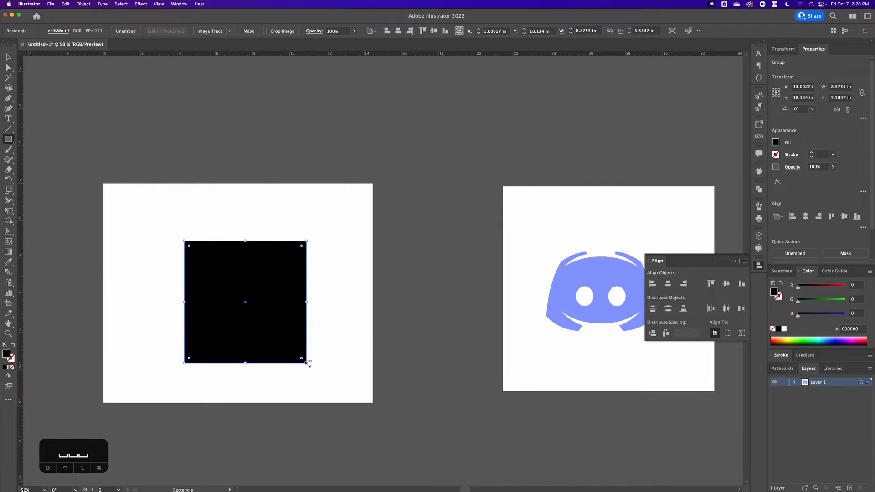
left_click_drag(306, 302, 259, 301)
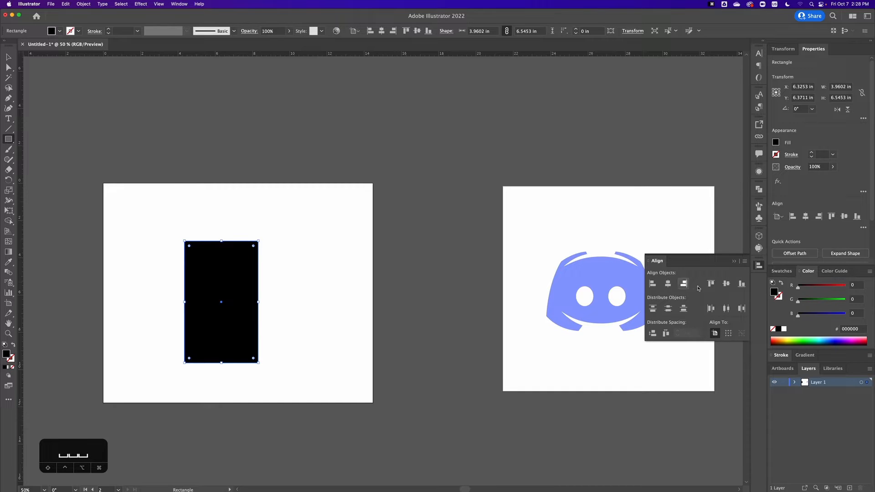
Align the black rectangle to the artboard's left, right, top and bottom edges in turn, finishing with it centered horizontally and vertically.
left_click(654, 284)
left_click(668, 284)
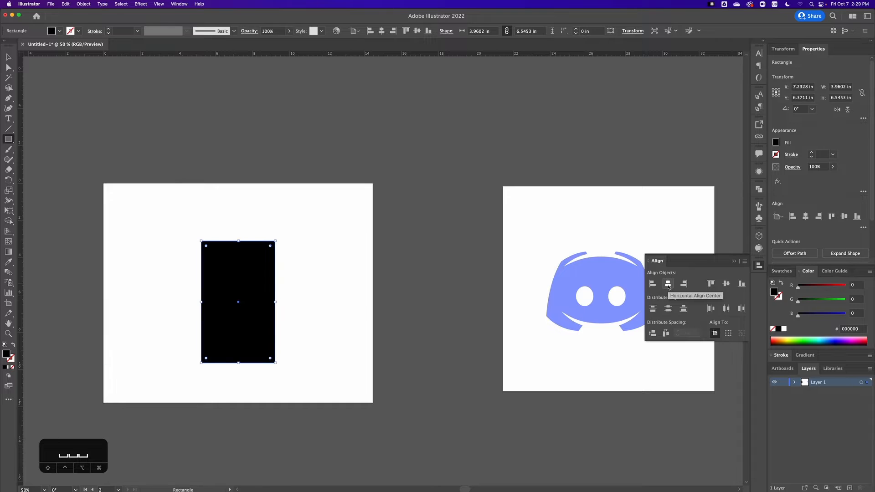
left_click(683, 284)
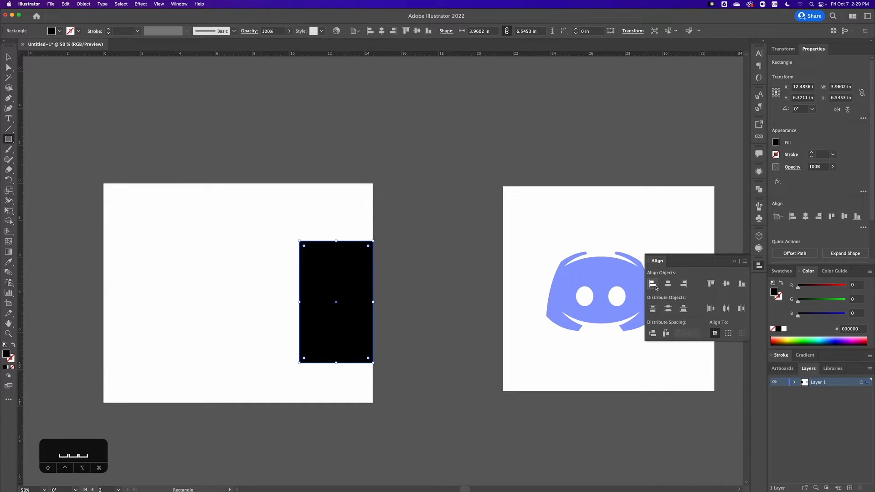
left_click(713, 285)
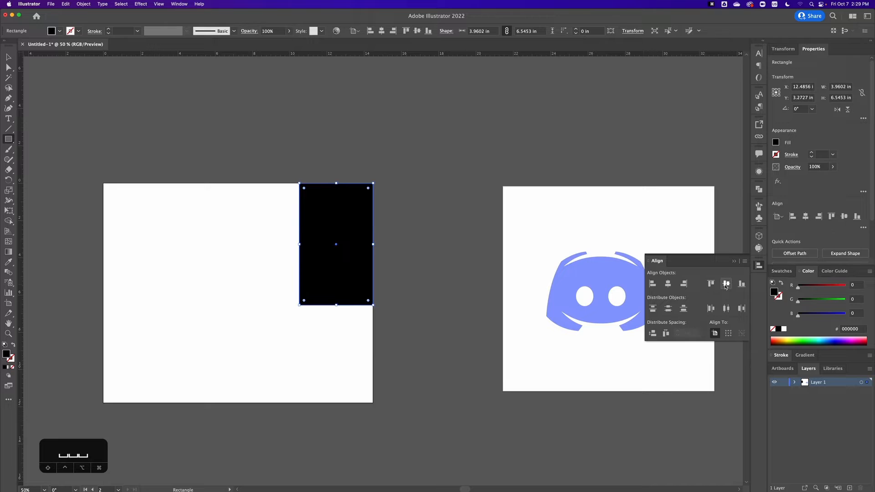
left_click(726, 284)
left_click(740, 287)
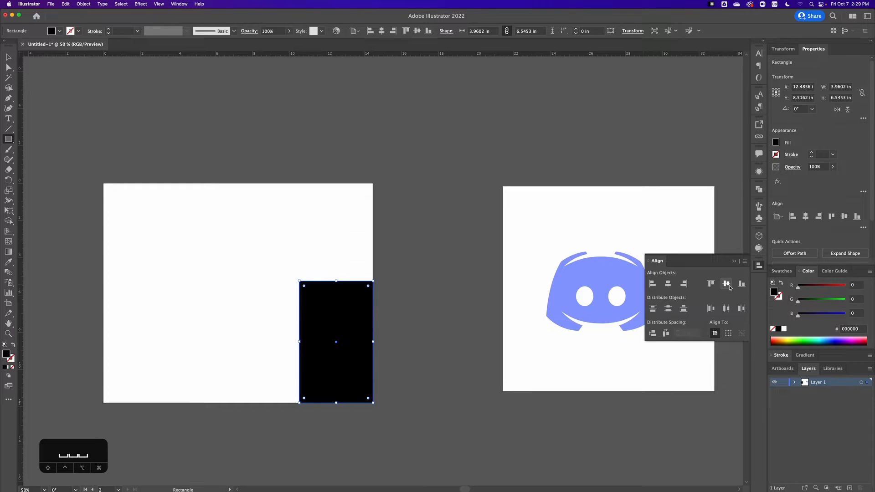
left_click(728, 286)
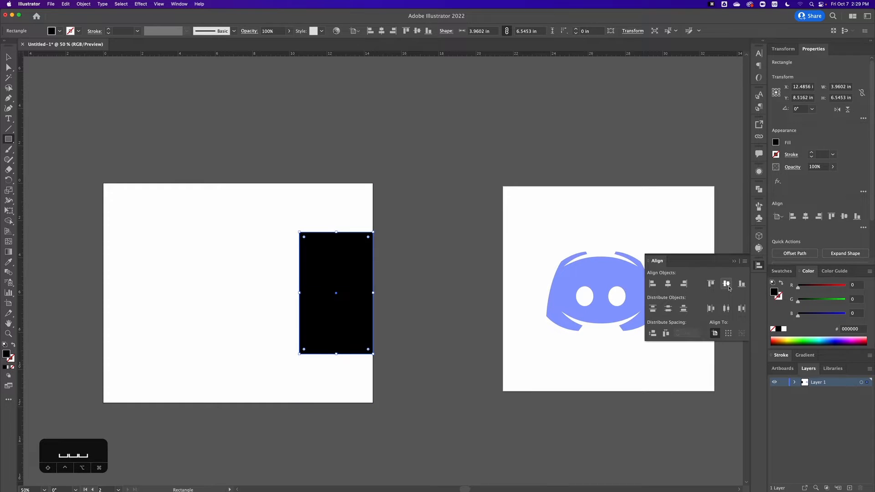
left_click(668, 283)
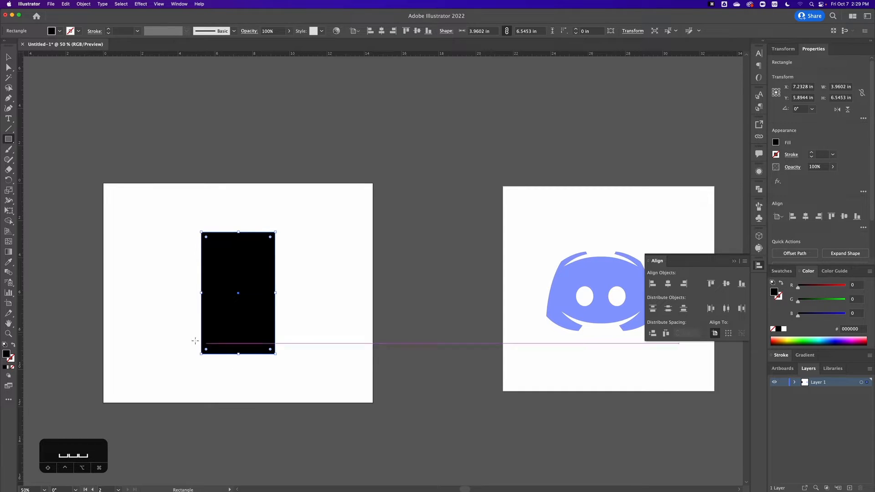
Draw a second rectangle about 5.04 by 5.87 in across the artboard's right edge and fill it with red FF0000.
left_click_drag(312, 217, 406, 326)
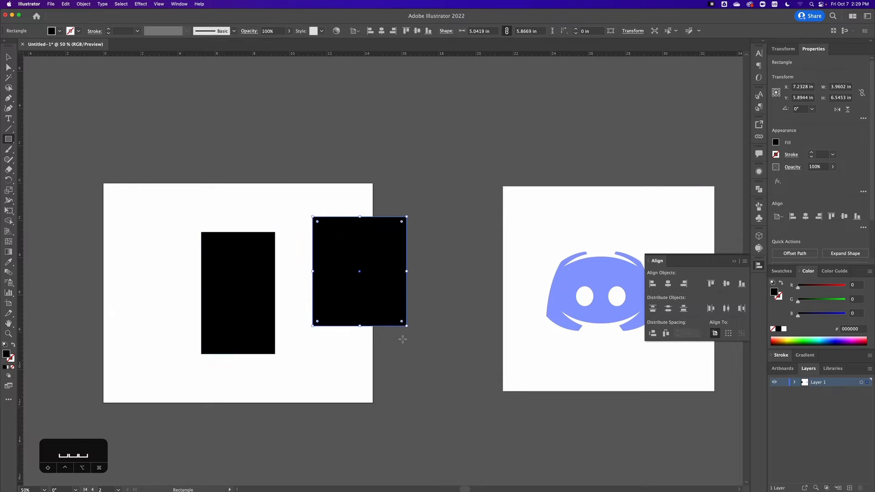
left_click(843, 290)
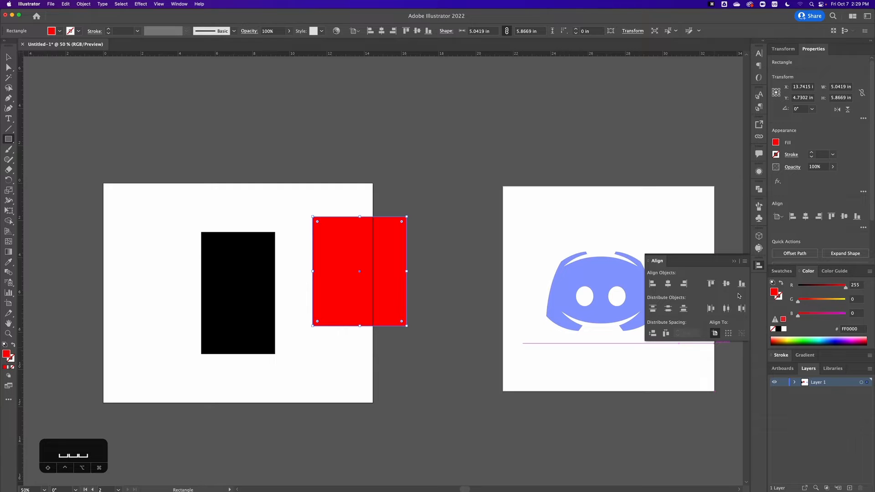
key("v")
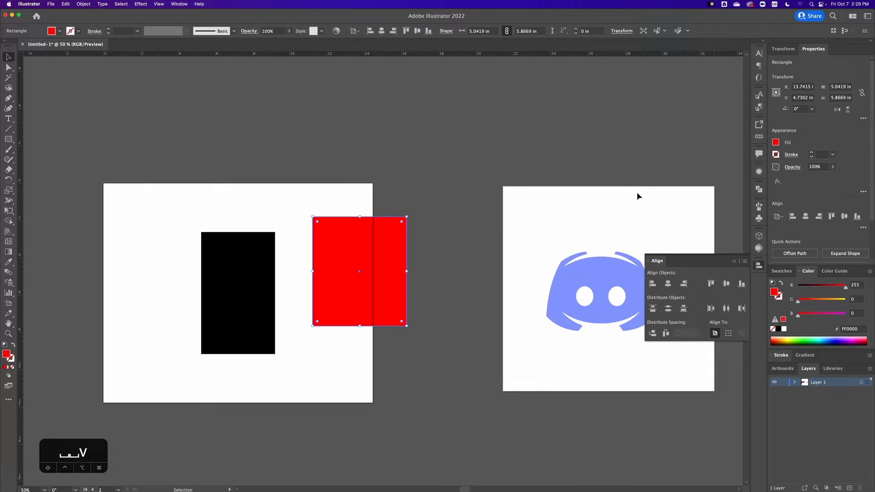
Align both rectangles to the artboard, centering them horizontally and vertically.
left_click_drag(454, 191, 275, 357)
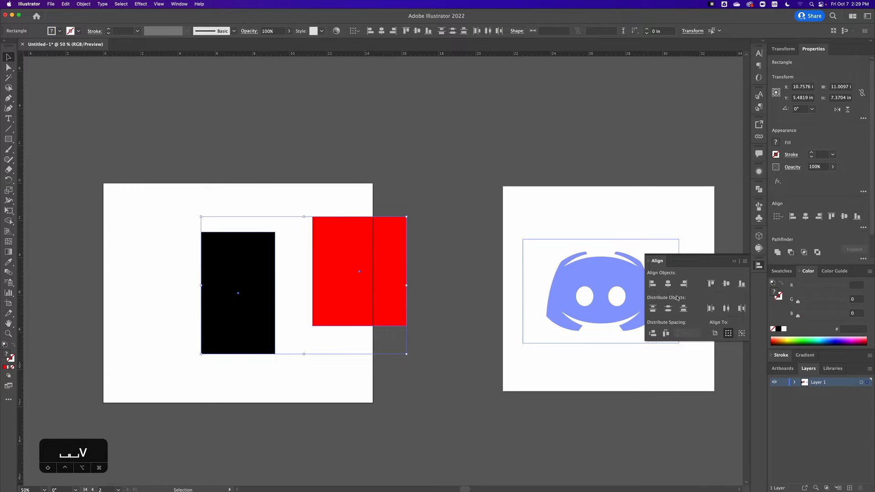
left_click(715, 334)
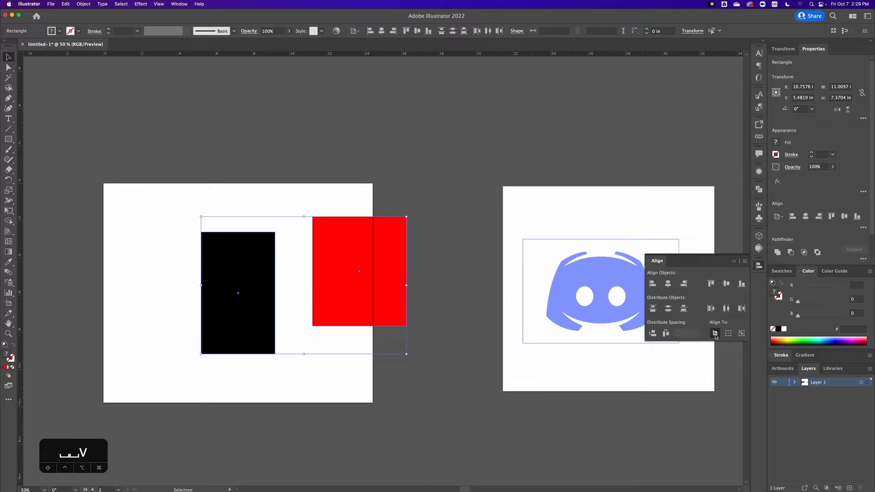
left_click(668, 283)
left_click(726, 284)
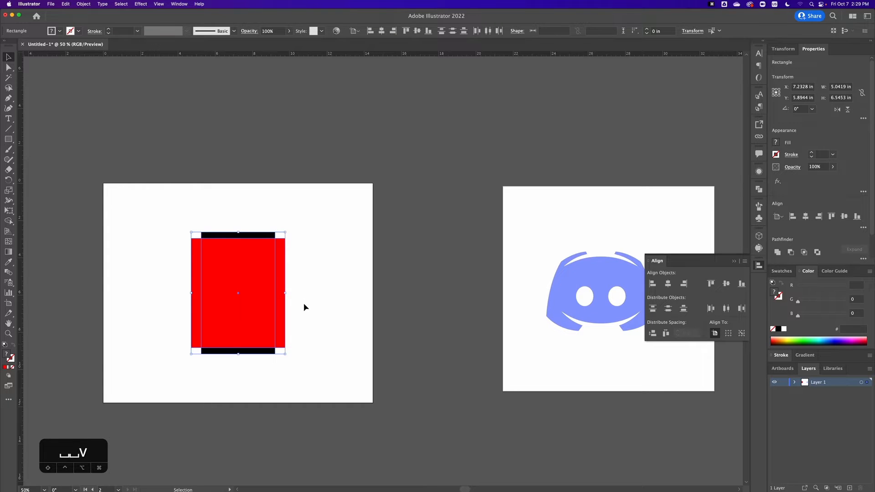
Shorten the red rectangle to about 1.51 in tall and move it across the artboard's right edge, beside the black rectangle.
left_click(292, 317)
left_click_drag(259, 322, 350, 266)
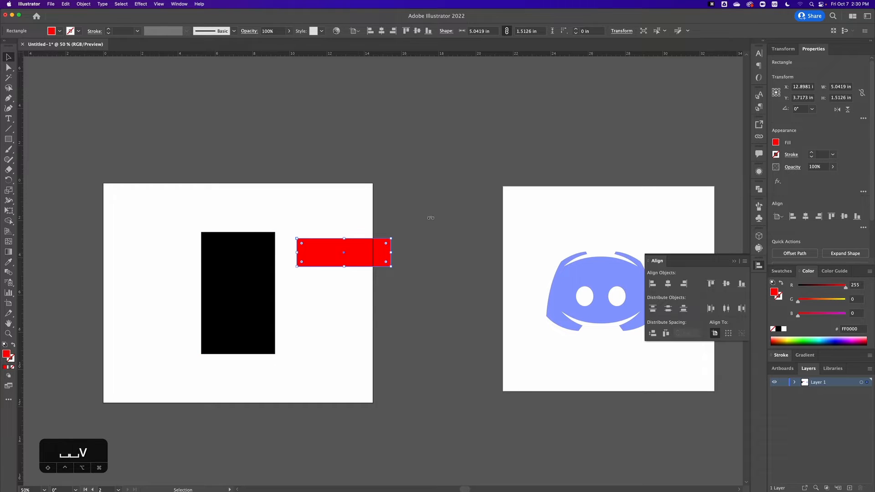
Align the black rectangle to the red one as key object, trying centers and side edges, finishing horizontally centered with tops aligned.
left_click_drag(430, 217, 221, 385)
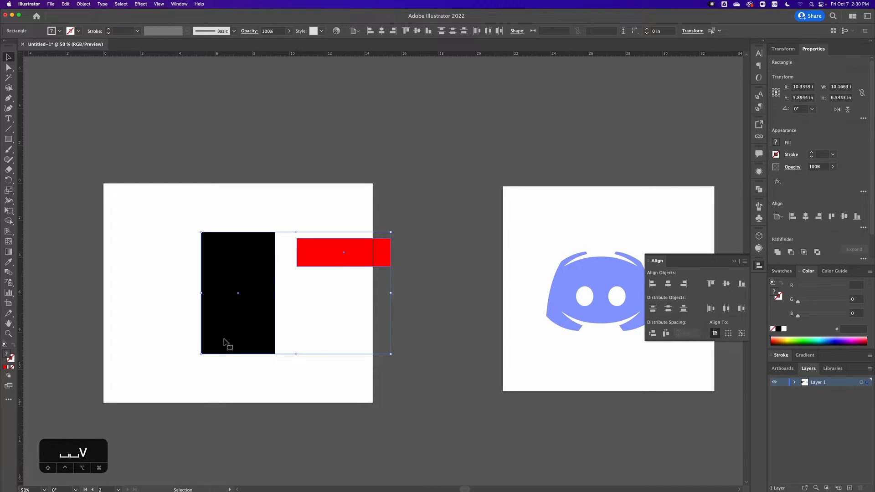
left_click(322, 255)
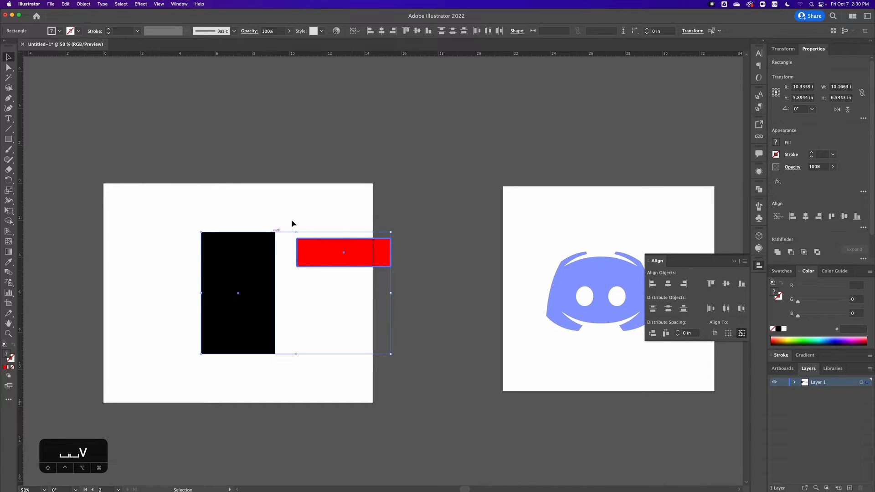
left_click(668, 284)
left_click(726, 283)
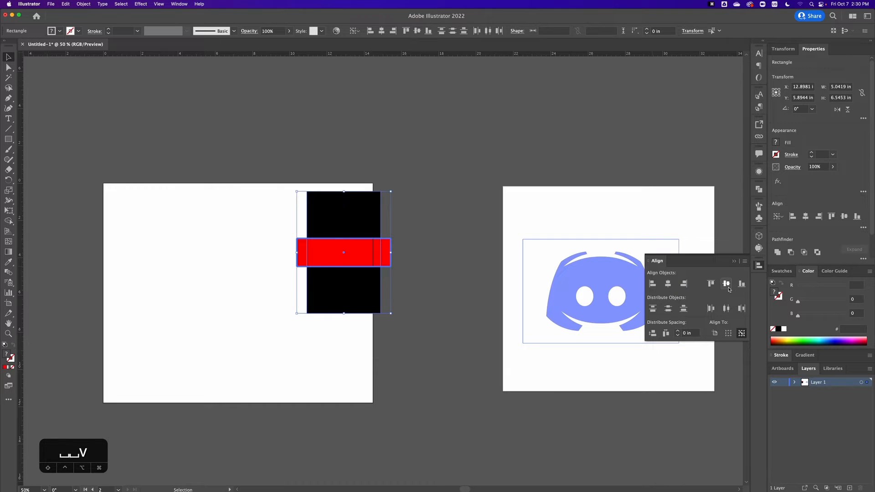
left_click(710, 285)
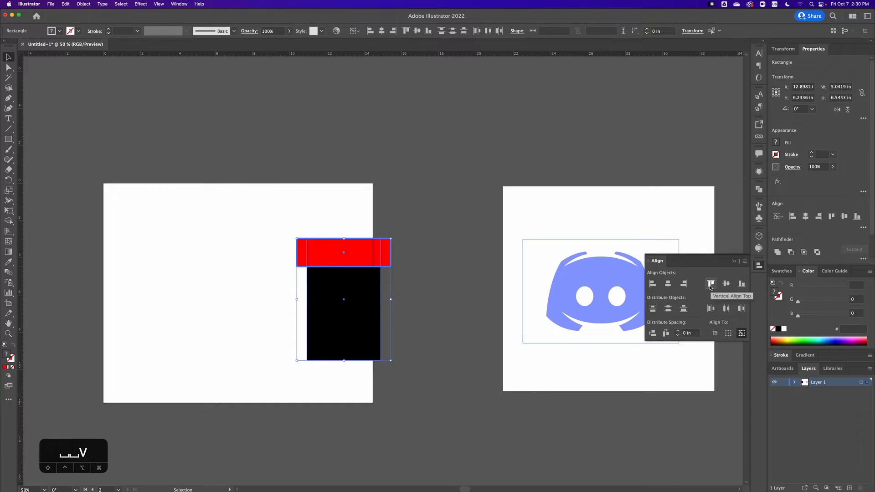
left_click(653, 284)
left_click(684, 283)
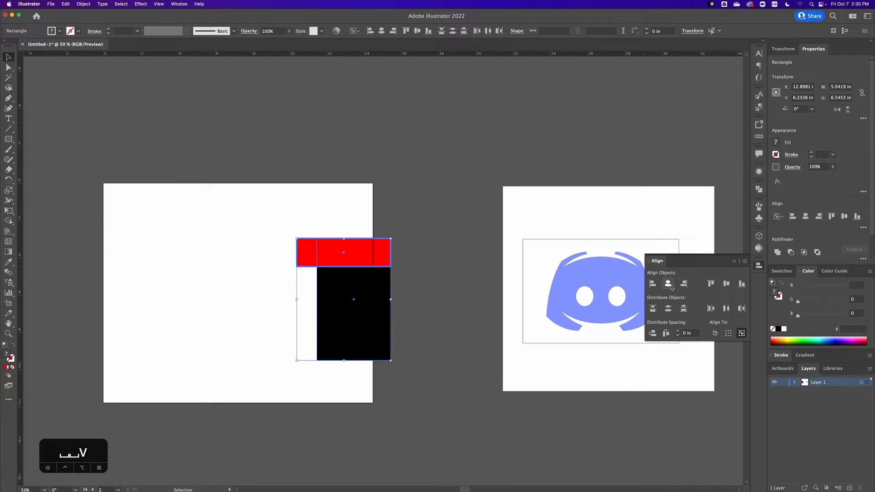
left_click(667, 284)
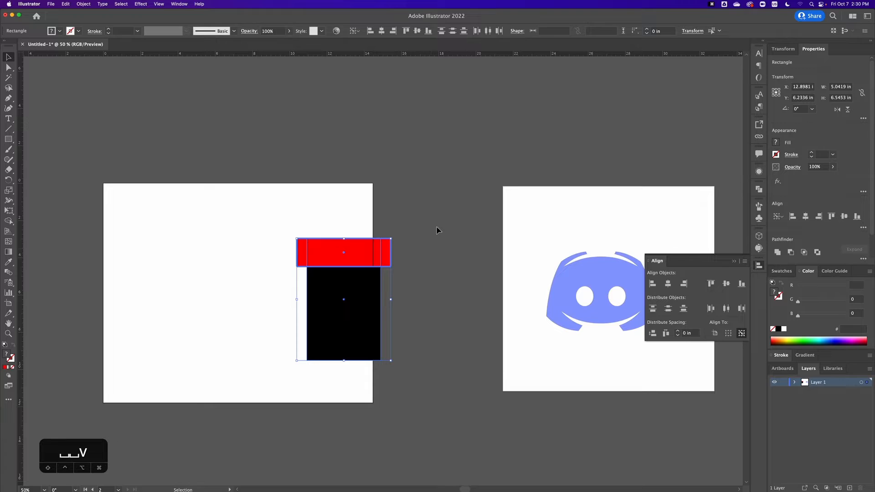
Delete the red and black rectangles from the artboard.
left_click_drag(436, 213, 283, 360)
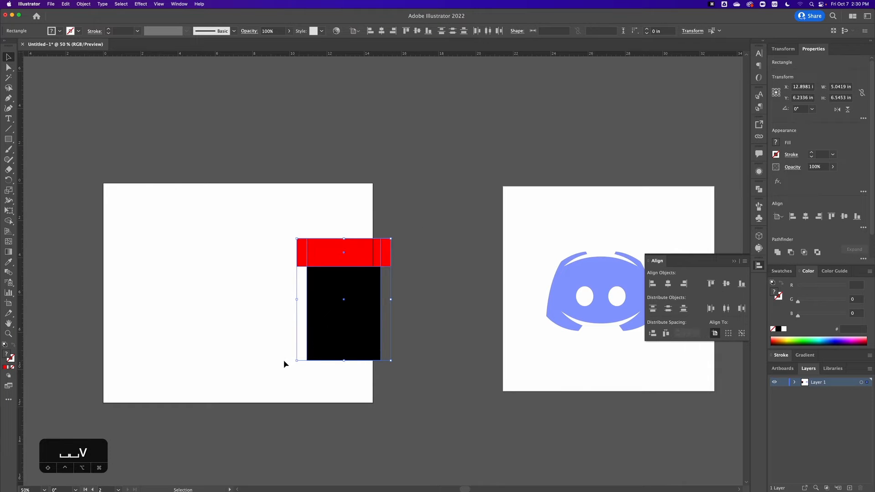
key("BackSpace")
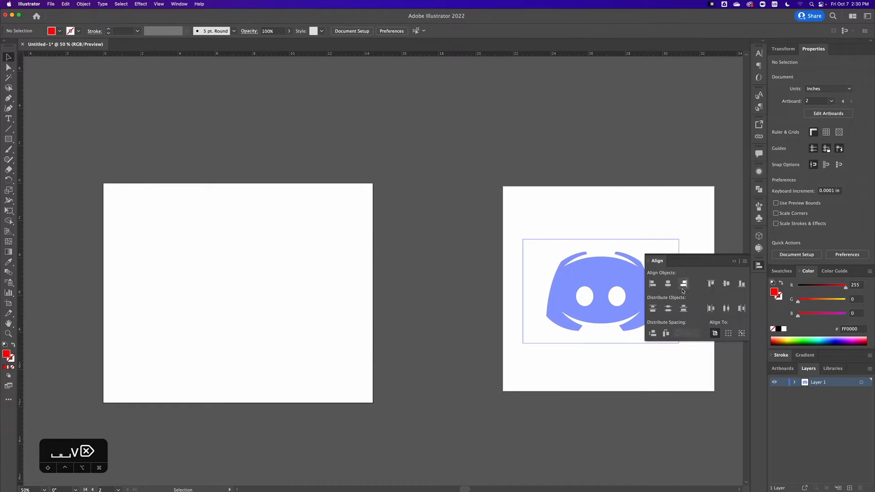
Create ten unevenly spaced red vertical bars across the empty artboard, each about 0.5 in wide and 6.89 in tall.
left_click(9, 139)
left_click_drag(122, 232, 344, 342)
key("v")
scroll(130, 356, "right", 1)
left_click(332, 340)
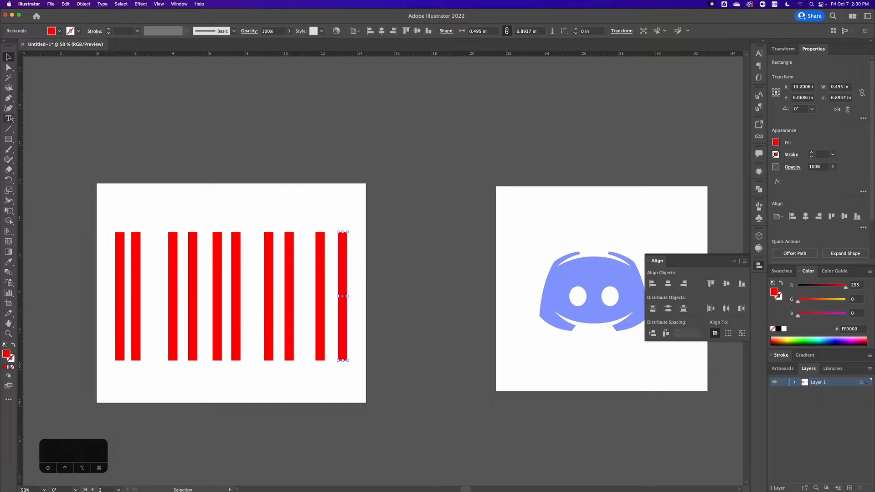
Paint a short brush stroke in the gap between the two leftmost bars and undo it.
left_click(9, 150)
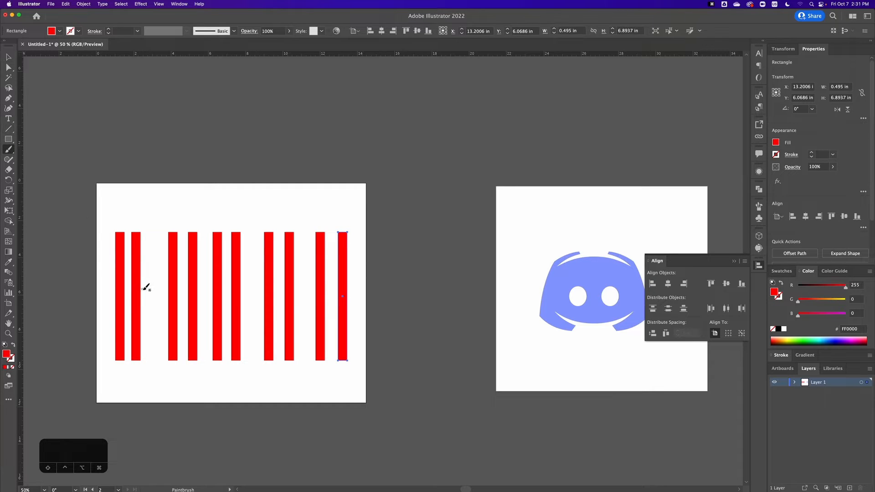
left_click_drag(125, 298, 132, 298)
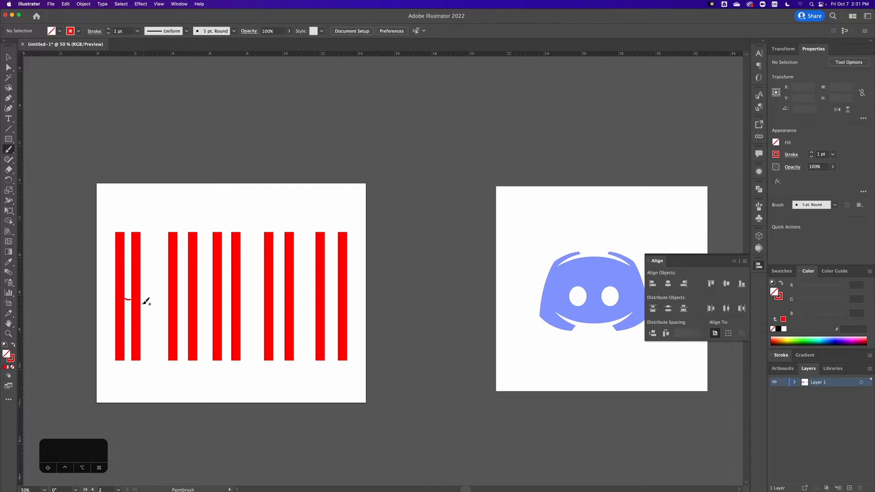
key("super+z")
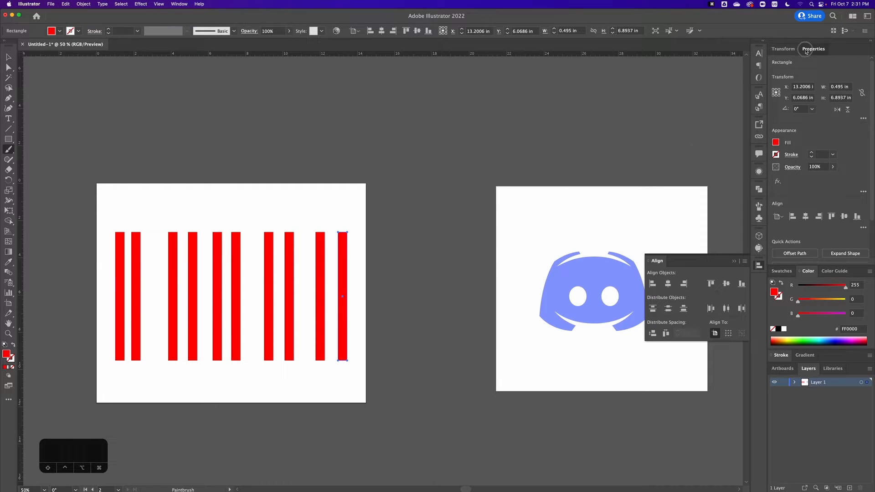
Set the stroke color to black 000000 with the rightmost bar selected.
left_click(801, 273)
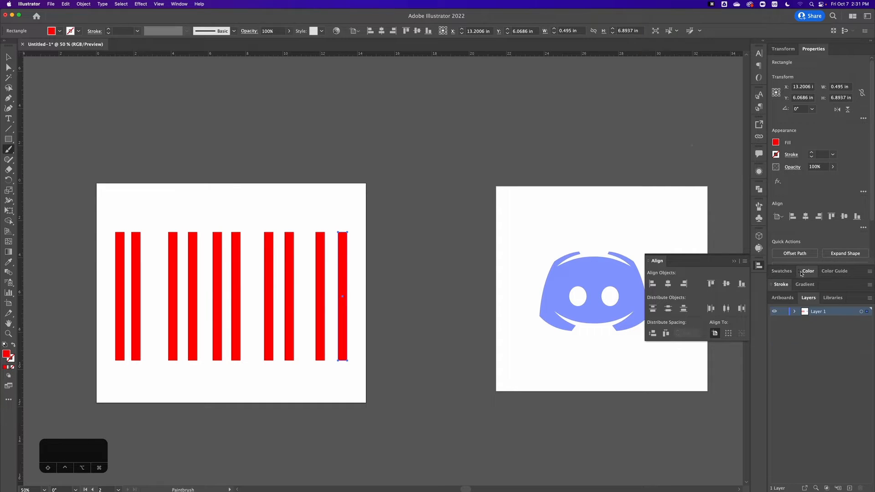
left_click(802, 272)
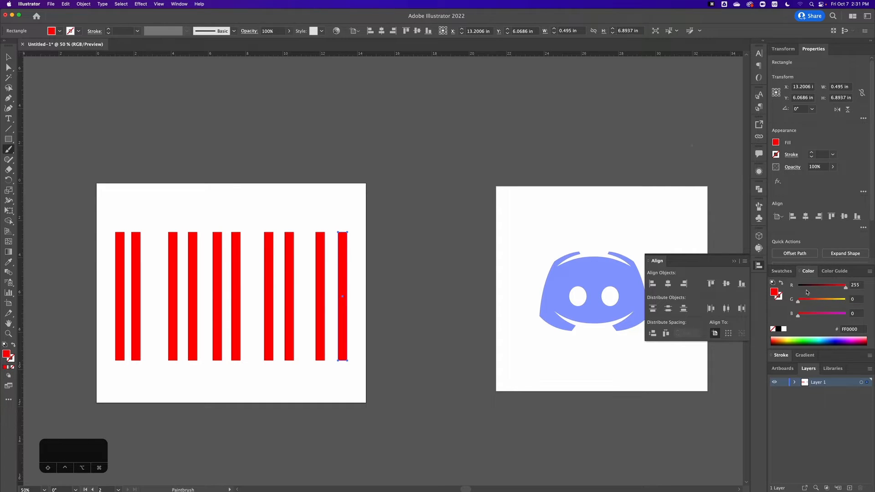
left_click(782, 299)
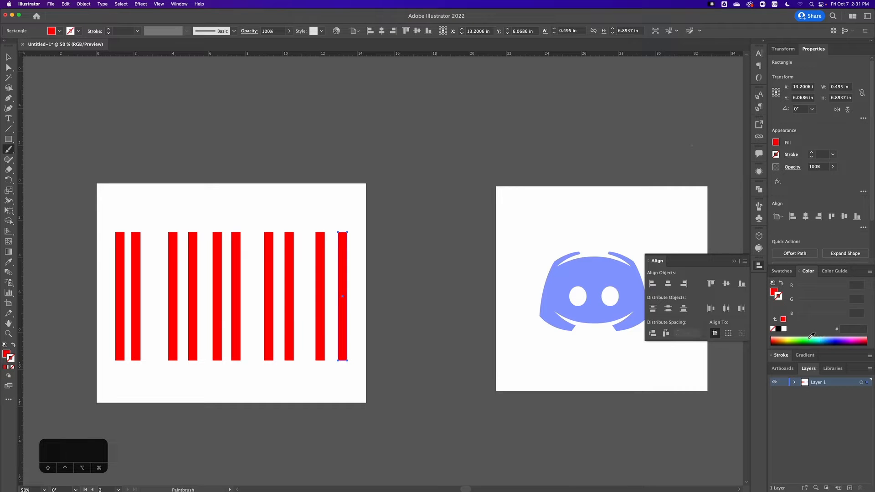
left_click(779, 329)
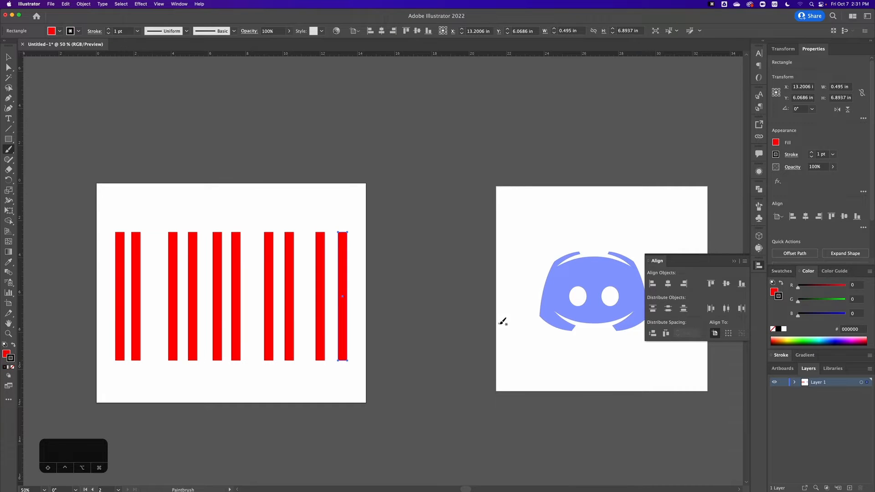
Mark the gaps between the first few bars with black brush strokes and undo all the strokes.
left_click_drag(126, 284, 190, 298)
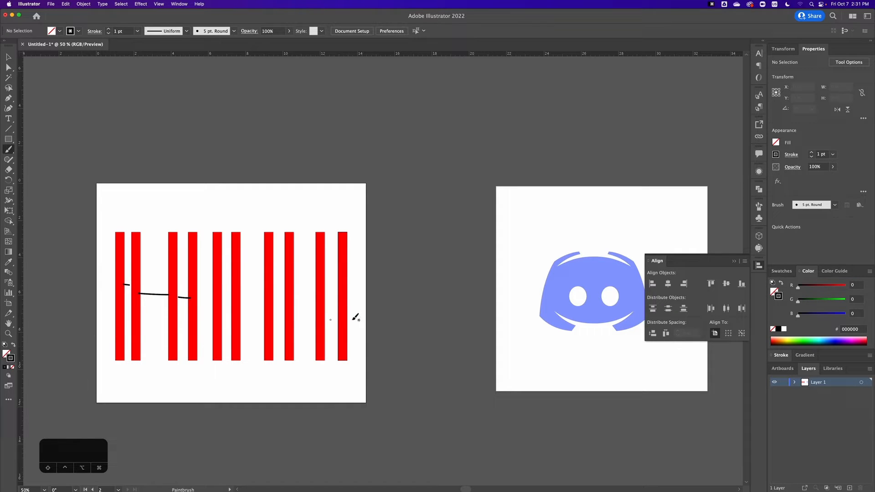
key("cmd+z")
key("cmd+z")
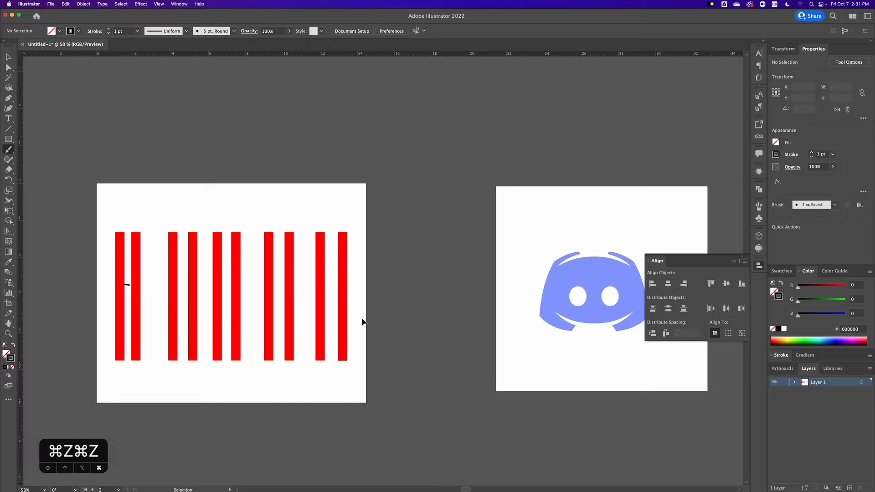
key("cmd+z")
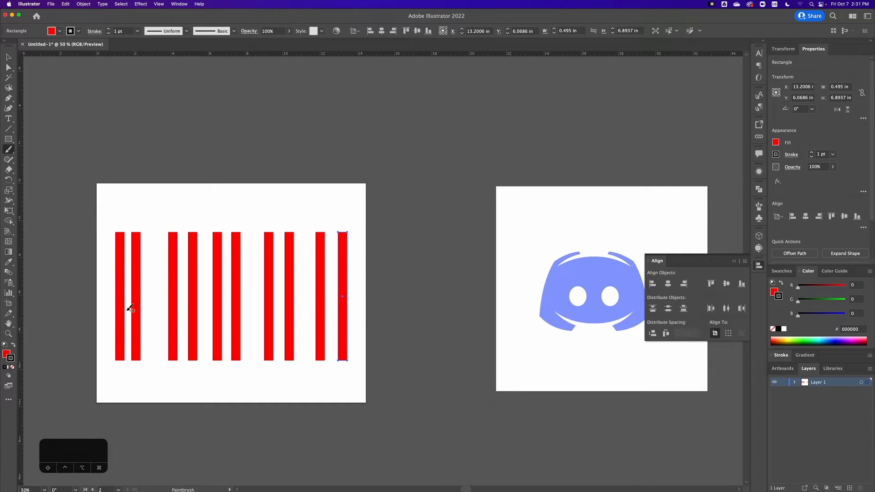
Select all ten bars and try distributing their horizontal centers across the artboard, undo that, and retry with the rightmost bar as key object.
key("v")
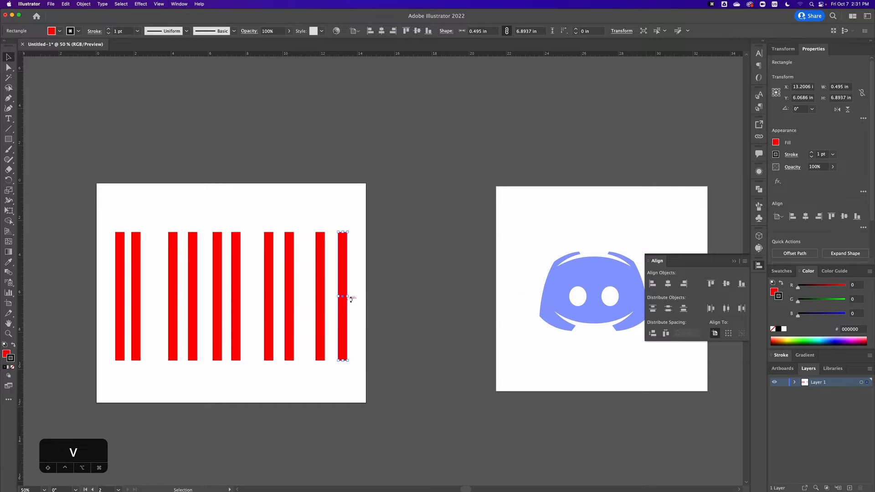
left_click_drag(381, 299, 84, 377)
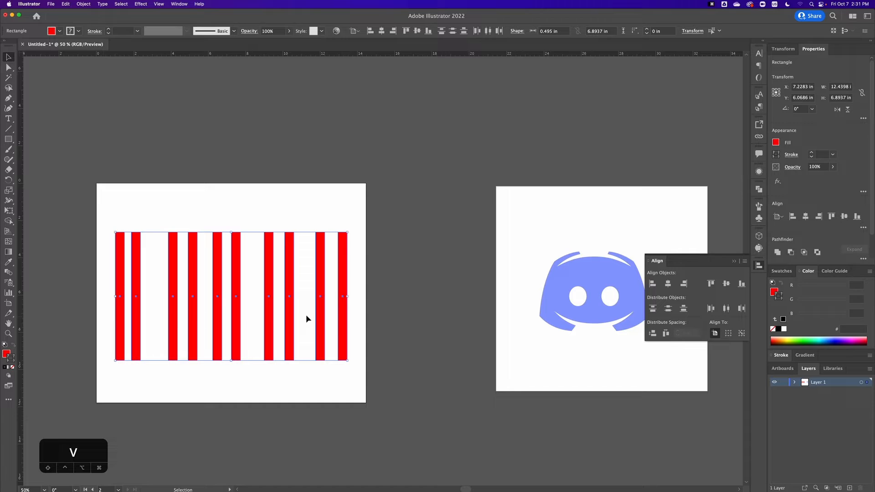
left_click(727, 311)
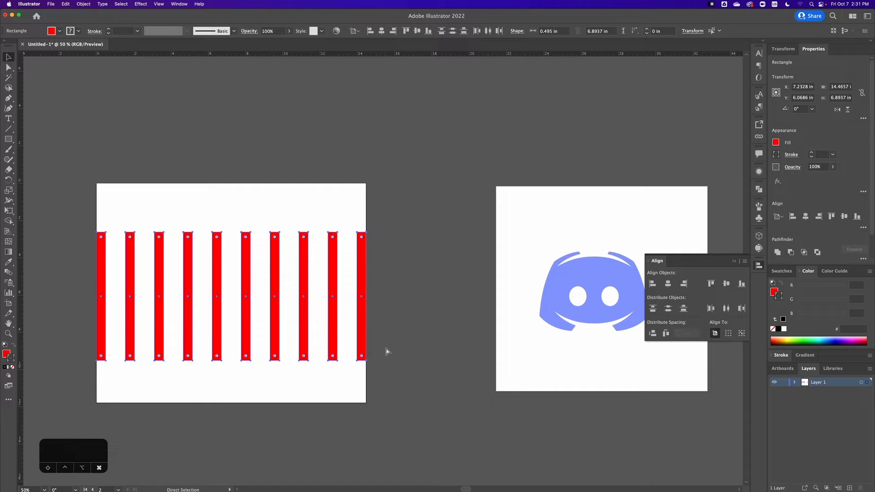
key("super+z")
left_click(742, 333)
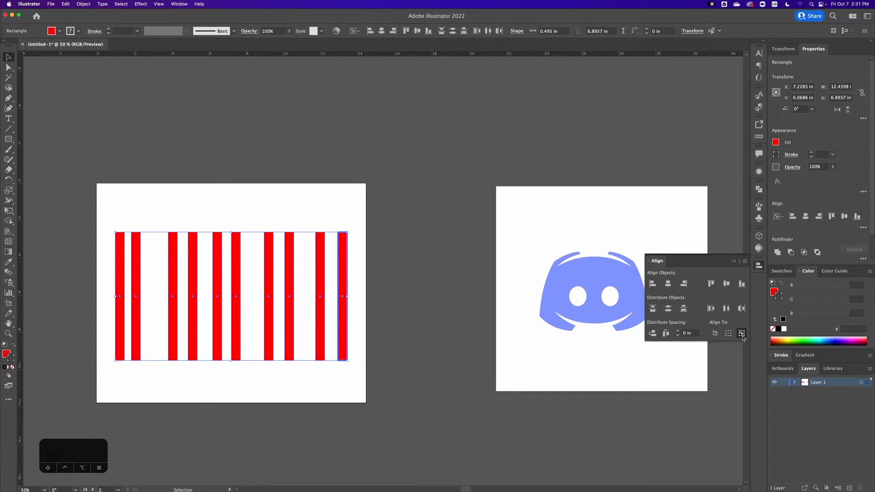
left_click(726, 310)
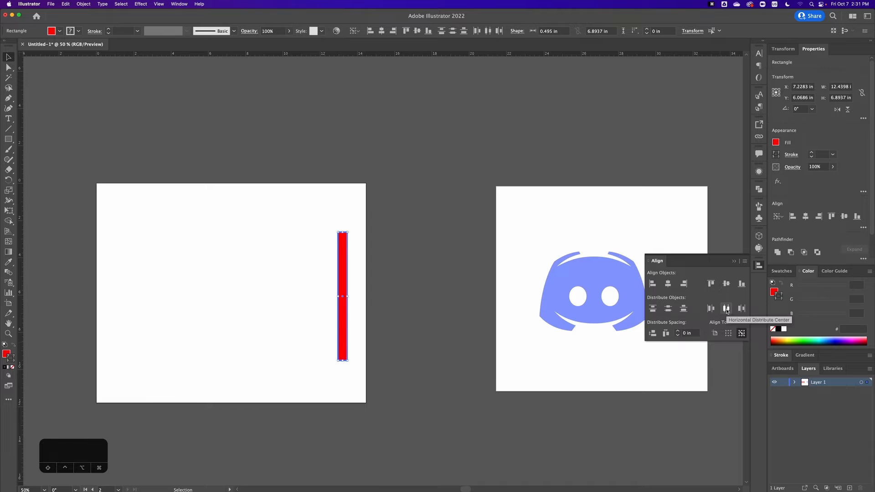
Undo the key-object distribution and distribute the ten bars by their horizontal centers relative to the selection.
left_click(728, 333)
key("super+z")
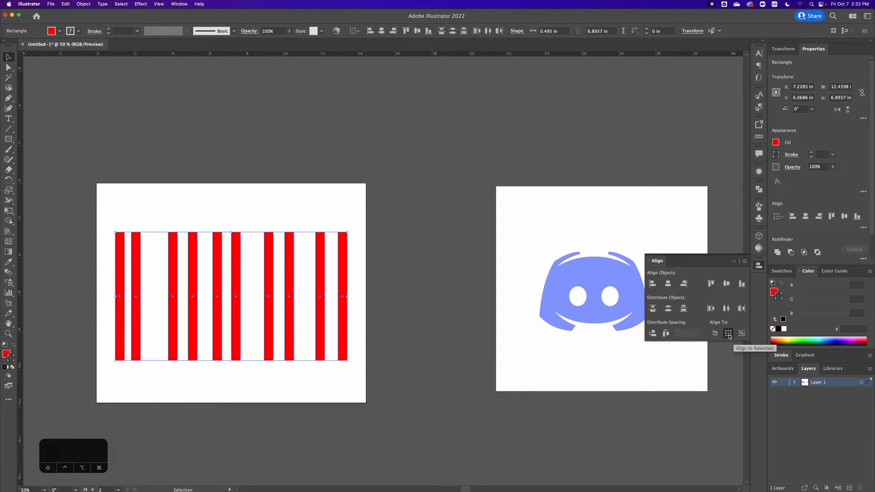
left_click(726, 308)
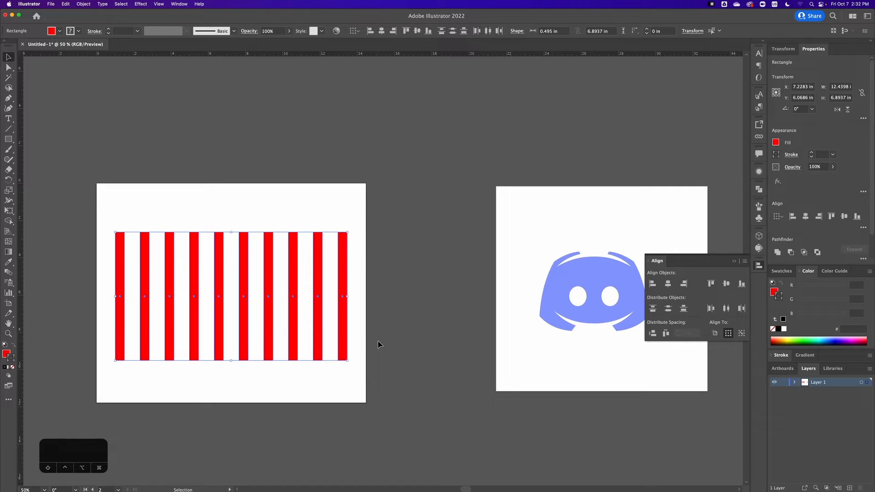
left_click(357, 247)
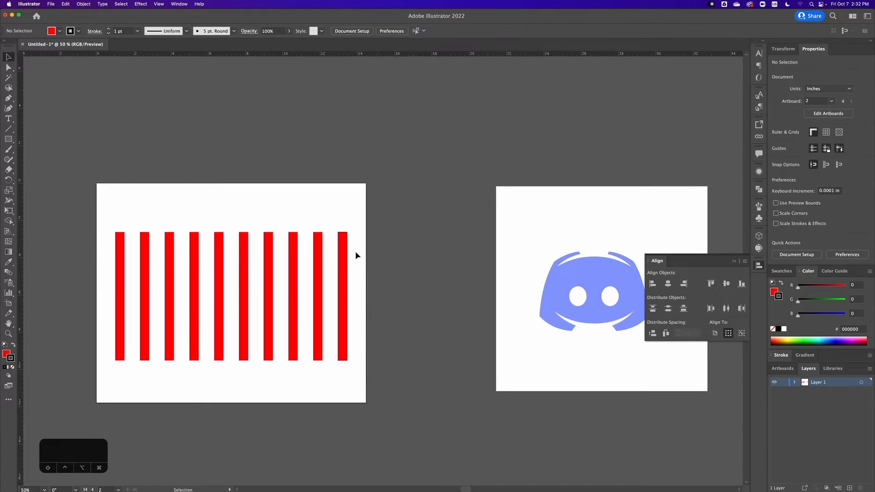
Shift several of the red bars up or down by different amounts so their tops are staggered.
left_click(342, 288)
left_click_drag(344, 286, 296, 309)
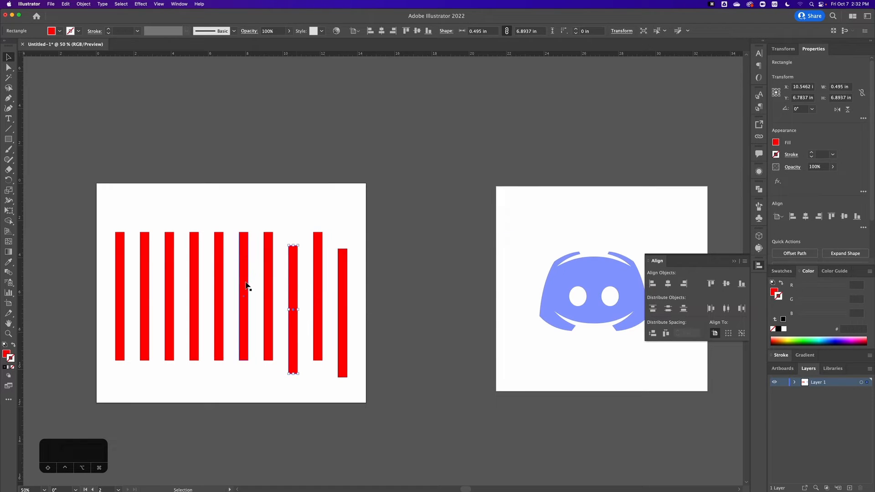
left_click_drag(246, 286, 246, 262)
left_click_drag(205, 300, 145, 275)
Align the top edges of all ten bars relative to the selection and move the bars down about 1 in.
left_click_drag(94, 306, 392, 274)
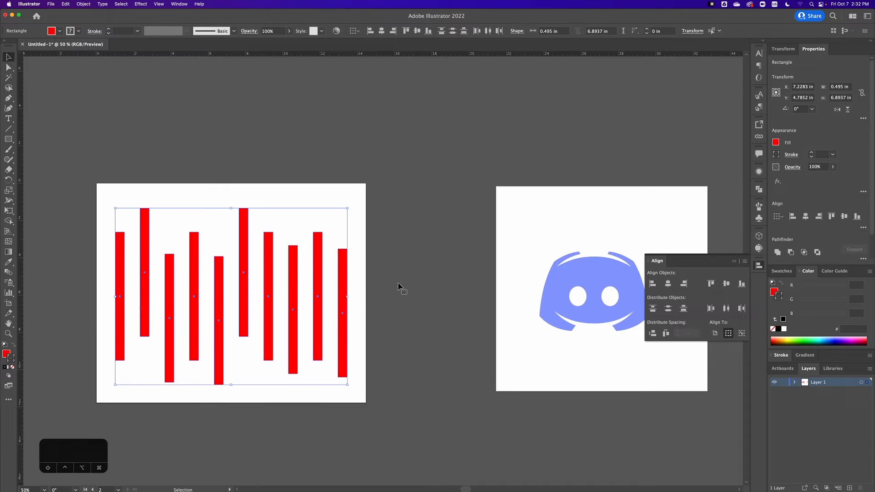
left_click(711, 283)
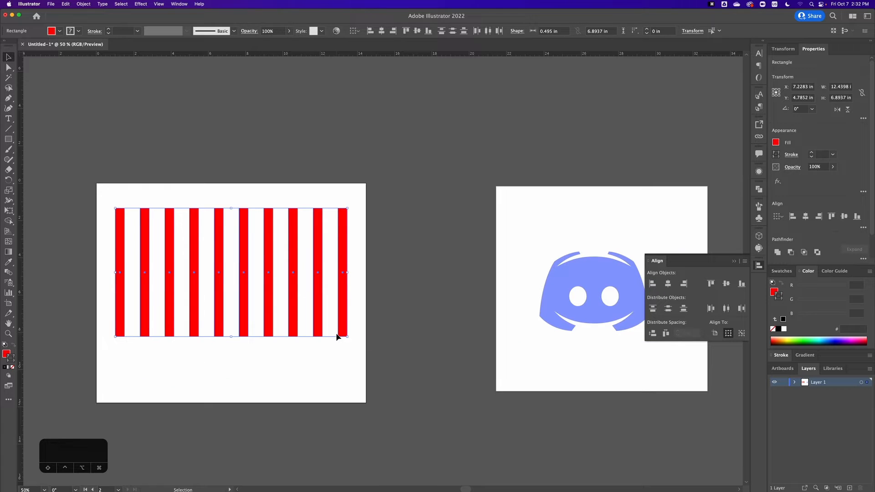
left_click_drag(346, 312, 348, 332)
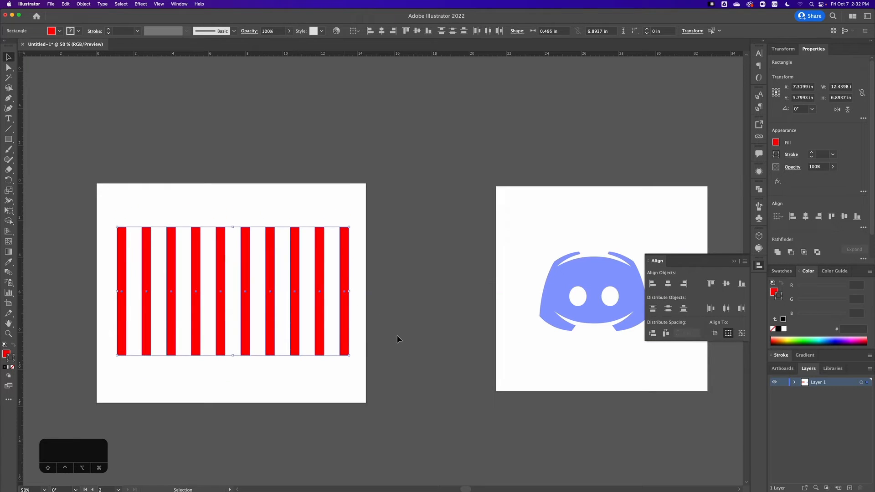
Delete the ten red bars and the empty practice artboard, keeping only the artboard with the Discord logo.
key("Delete")
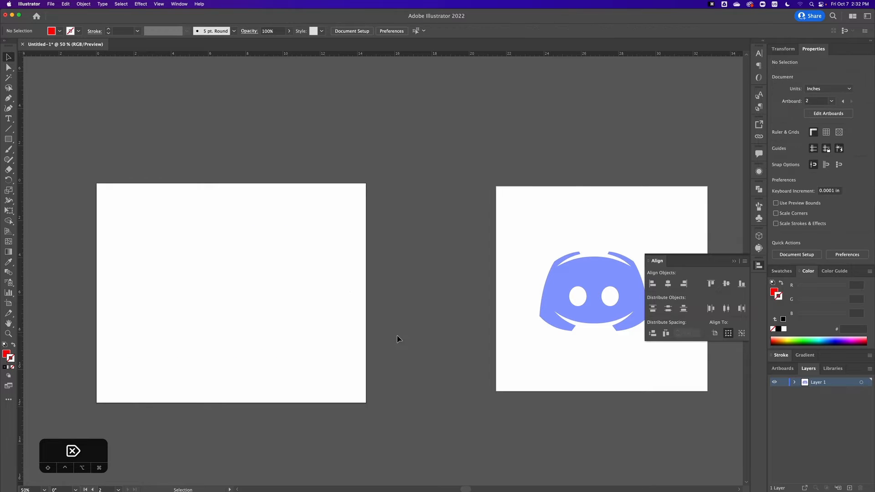
left_click(8, 304)
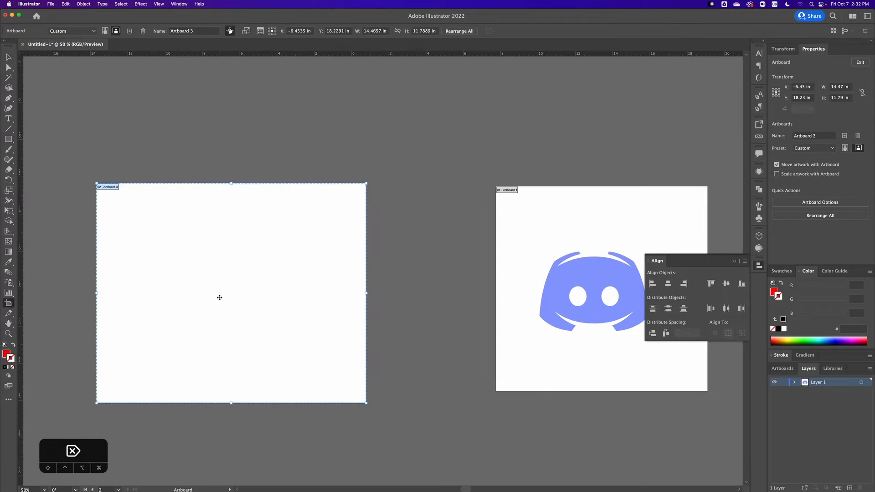
key("Delete")
key("super+0")
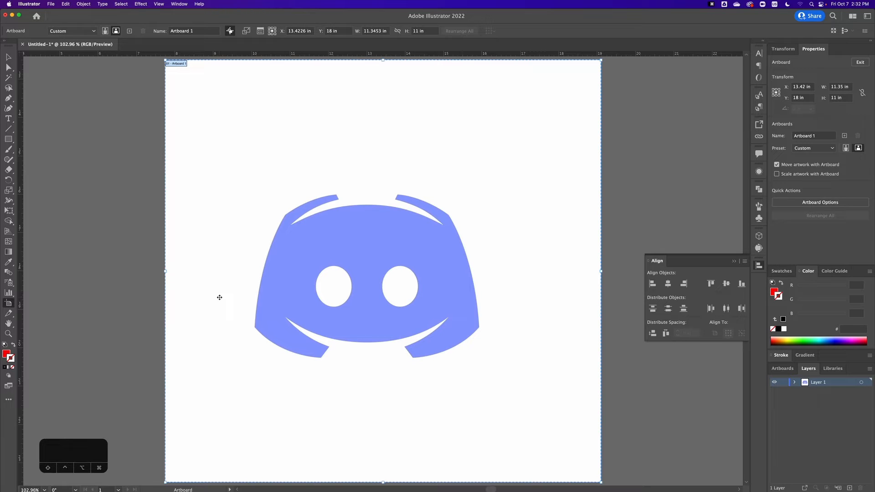
Center the Discord logo image horizontally and vertically on the artboard.
key("super+0")
key("v")
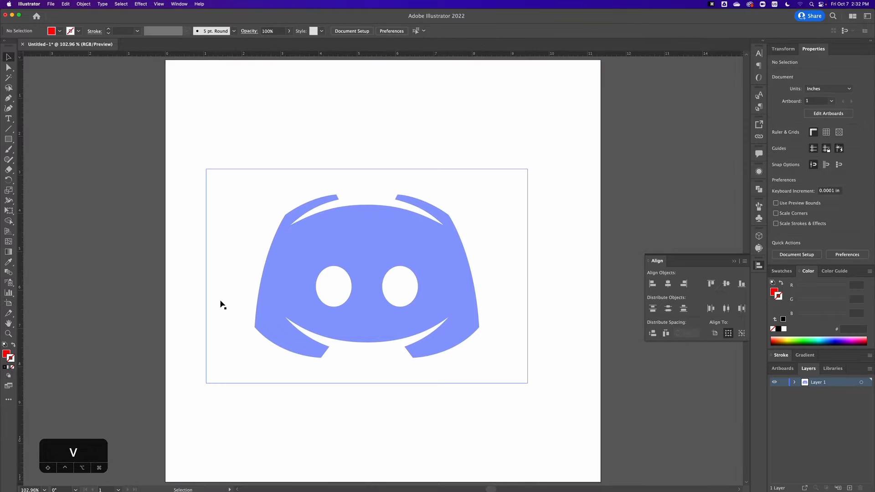
left_click(327, 299)
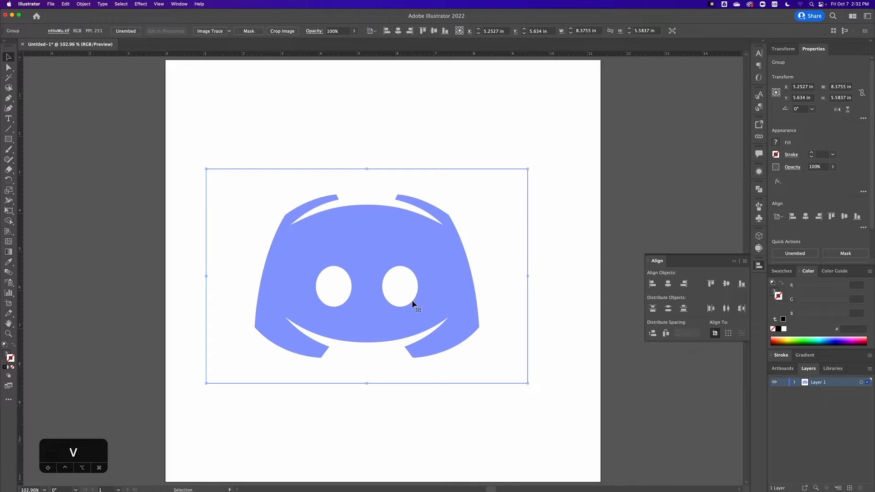
key("super+y")
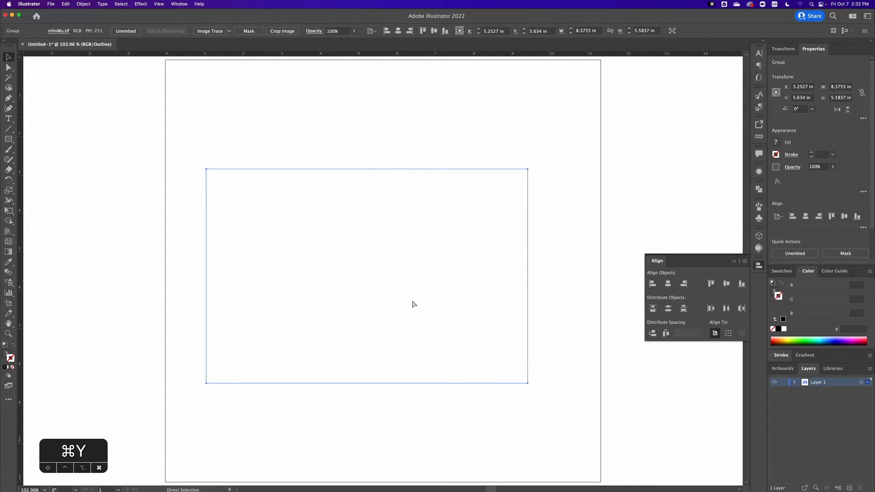
key("super+y")
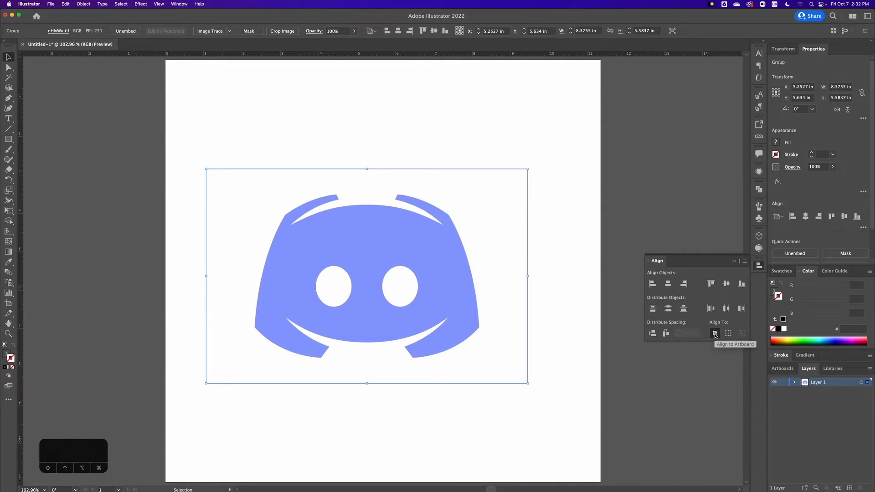
left_click(668, 284)
left_click(726, 283)
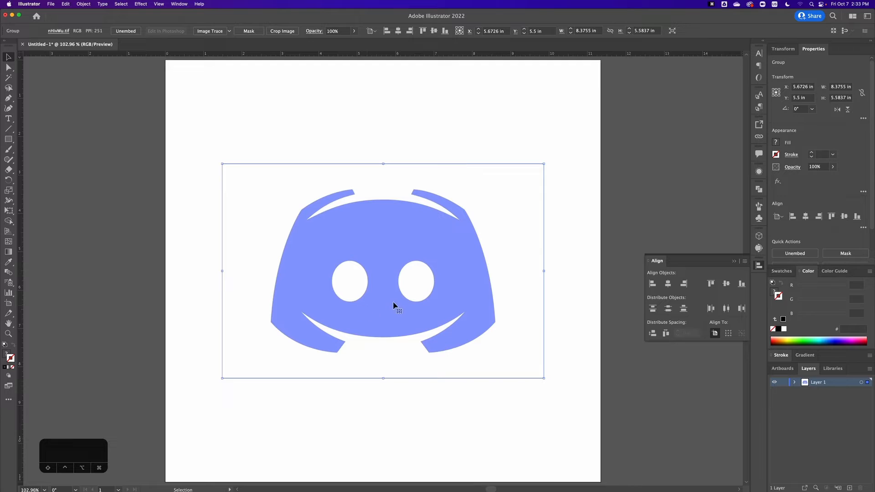
left_click_drag(382, 299, 378, 316)
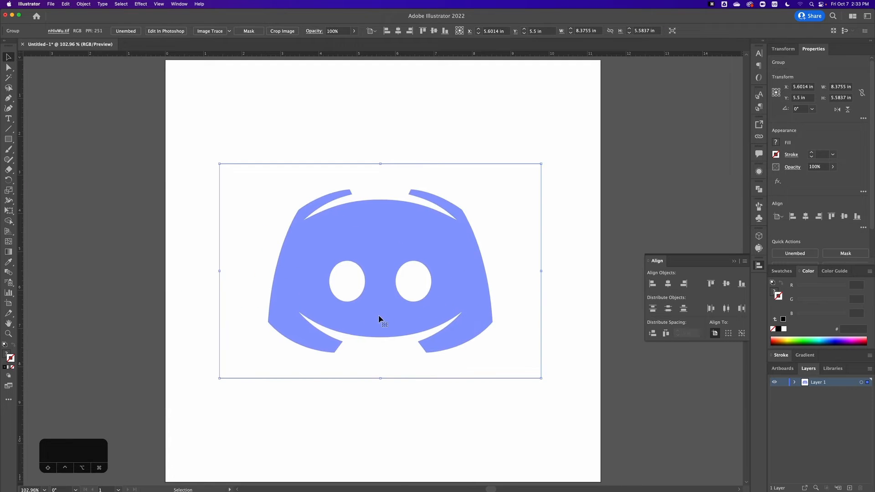
key("super+z")
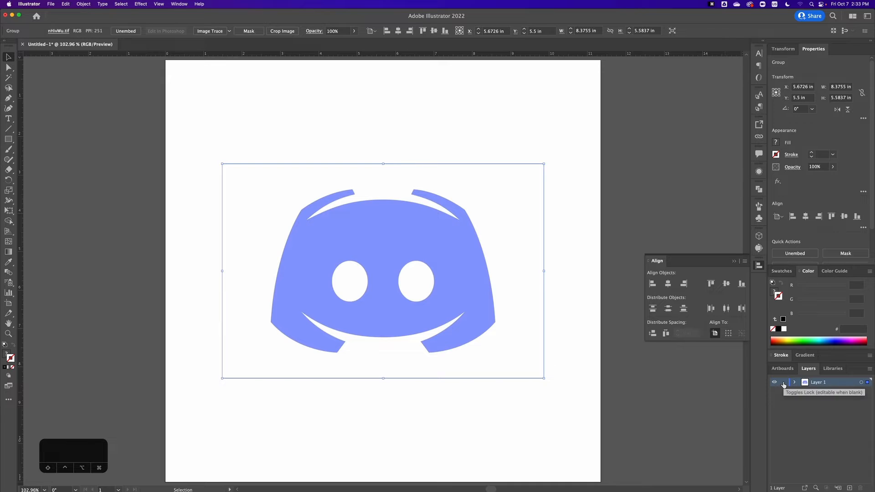
Lock the logo's layer and add a new empty layer above it.
left_click(783, 383)
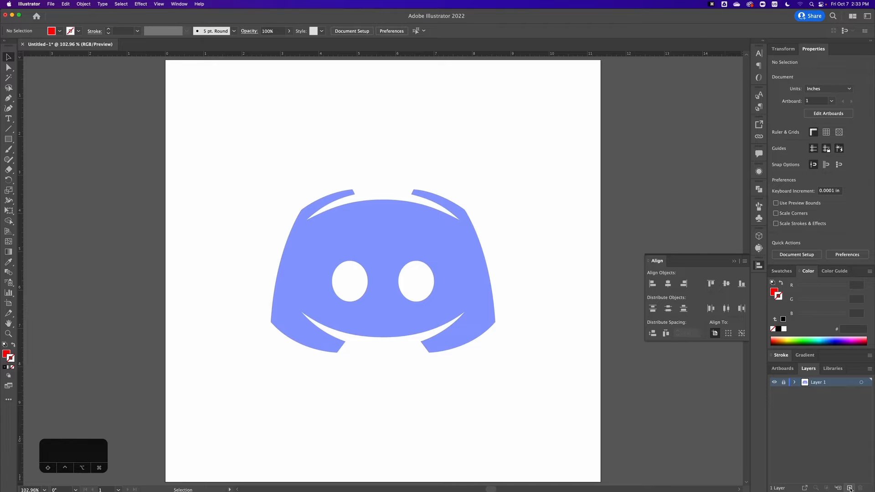
left_click(850, 489)
Try placing a vertical ruler guide through the artboard's center, toggle the rulers off and on, and undo the guide.
left_click(384, 319, "alt+super")
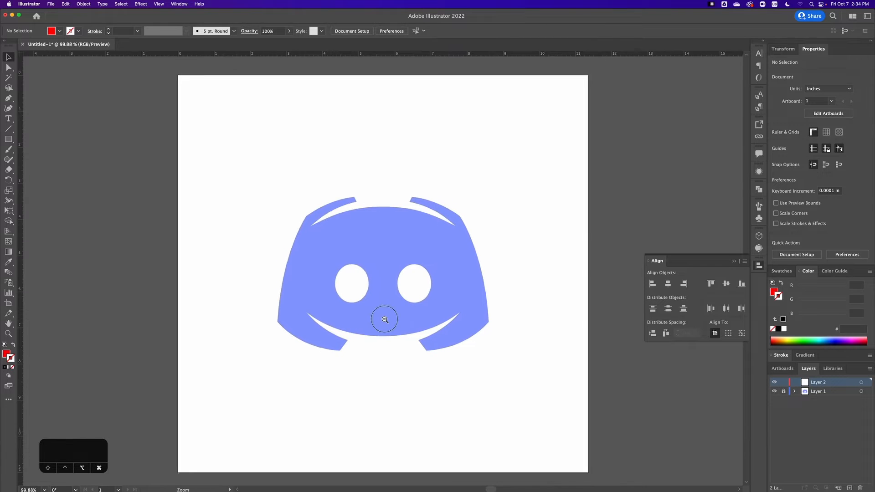
left_click(385, 314, "alt+super")
left_click(379, 255, "super")
left_click_drag(380, 255, 406, 252, "super")
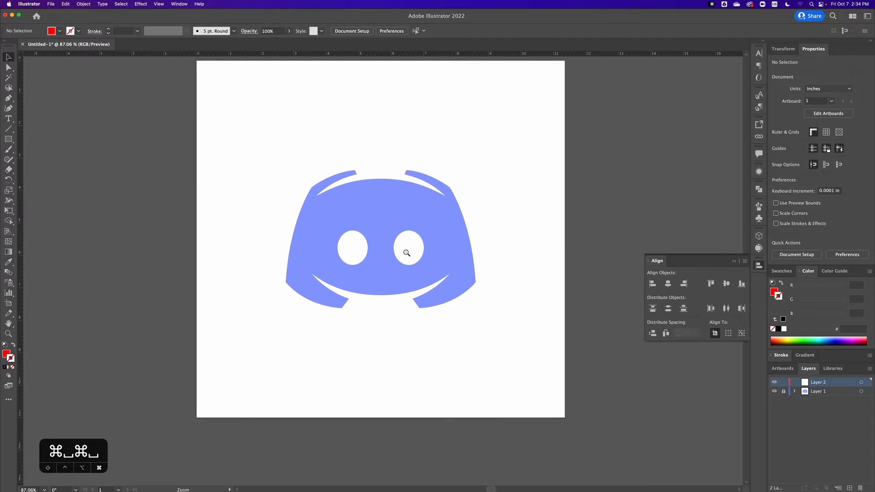
left_click(8, 303)
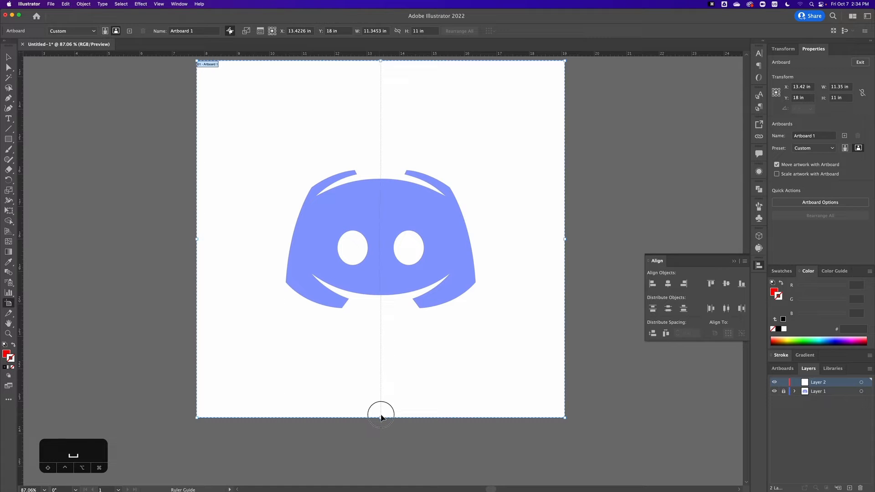
left_click_drag(380, 418, 380, 418)
key("super+r")
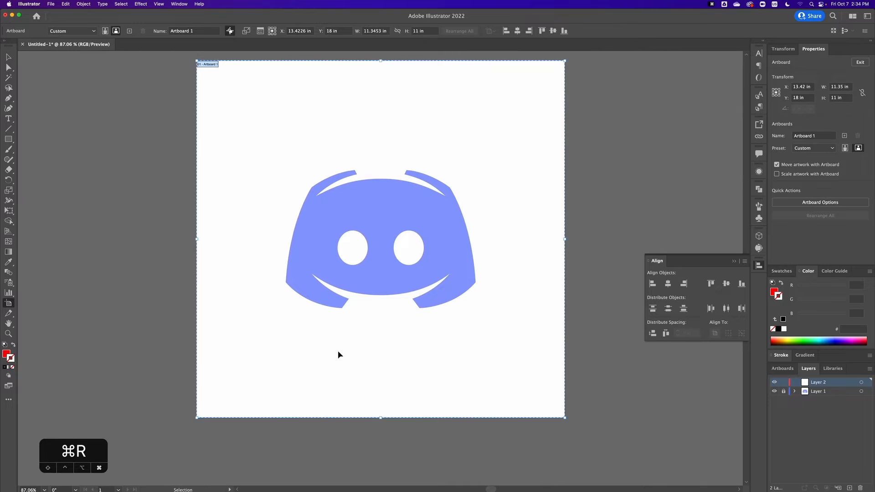
key("super+r")
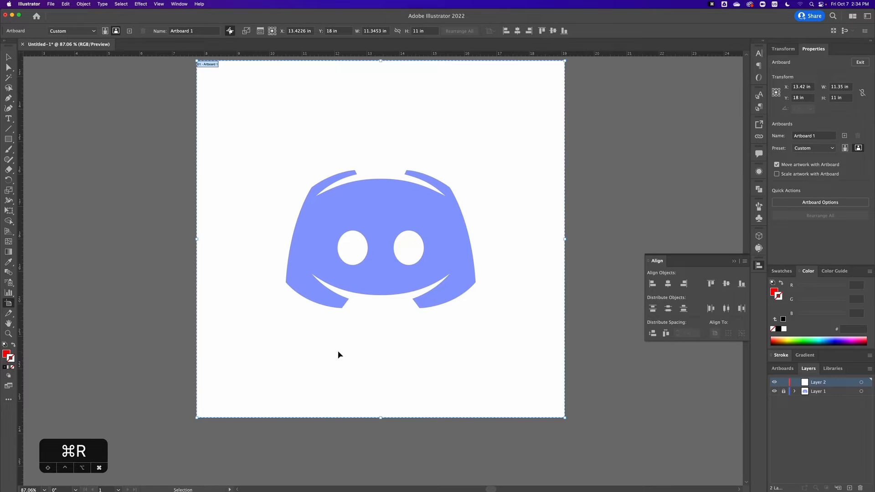
key("super+r")
key("super+r")
left_click_drag(21, 210, 381, 222)
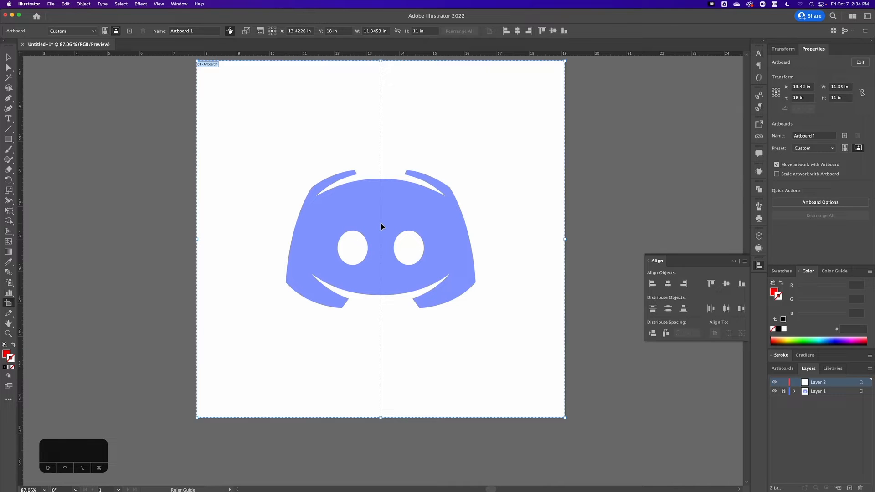
key("super+z")
Unlock Layer 1, select the logo, and place a vertical ruler guide through the logo's center.
left_click(784, 391)
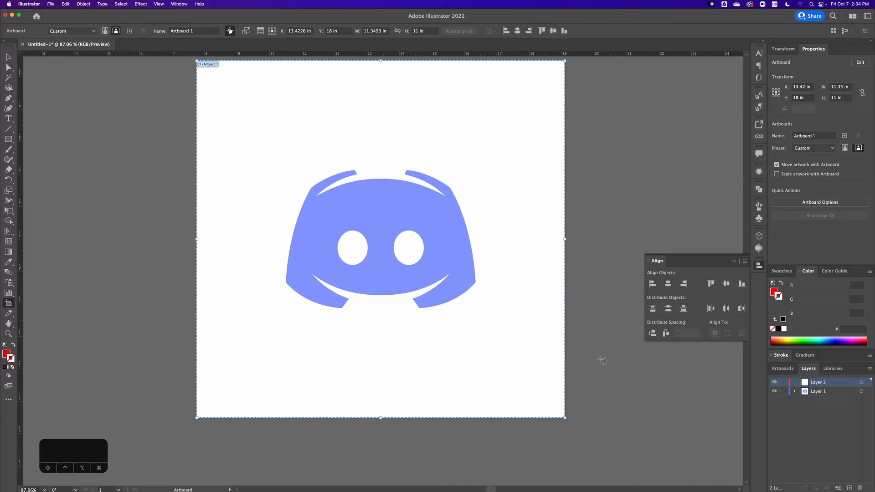
left_click(404, 275)
key("super+z")
key("v")
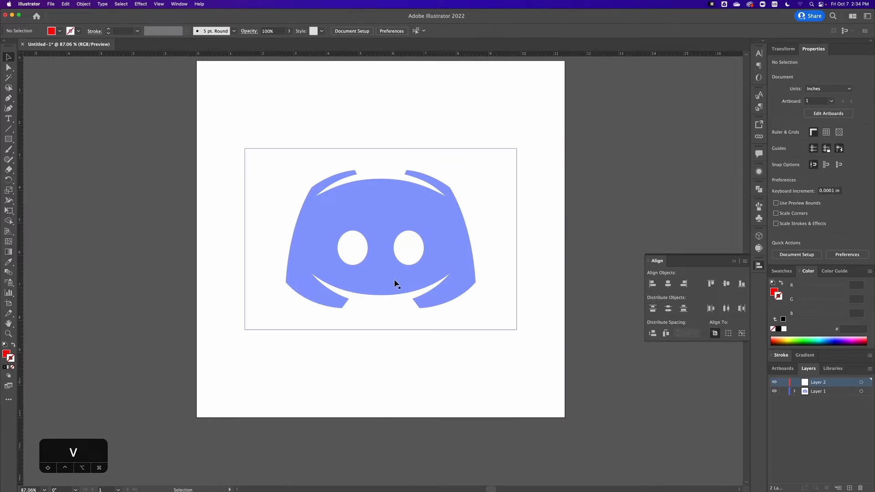
left_click(380, 272)
left_click_drag(19, 278, 381, 331)
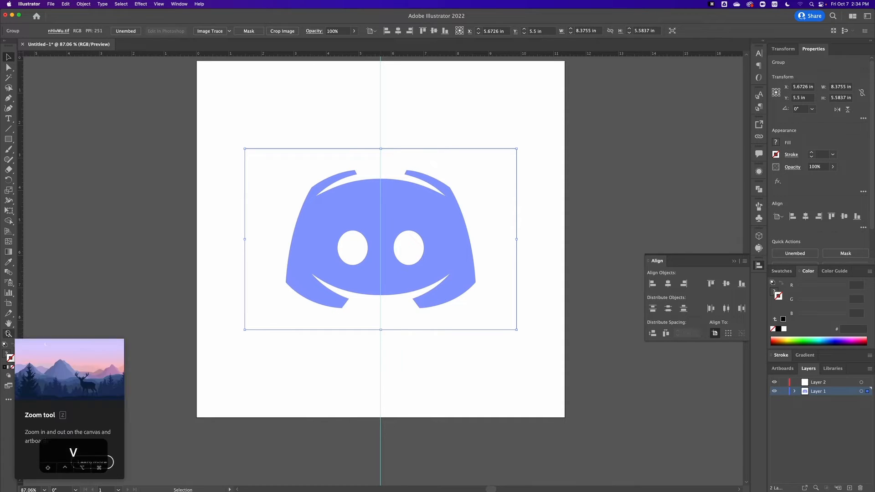
key("super+z")
left_click_drag(22, 294, 381, 331)
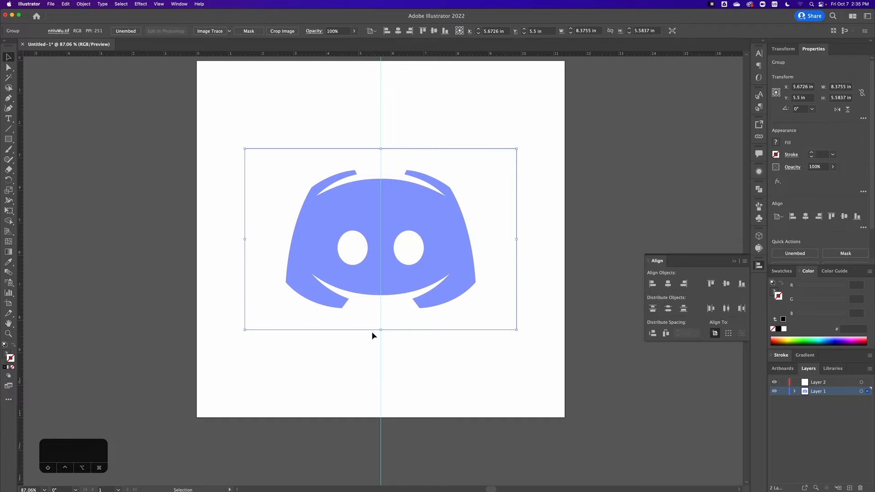
Unlock the guides and align the vertical guide to the artboard's horizontal center.
left_click_drag(396, 348, 351, 388)
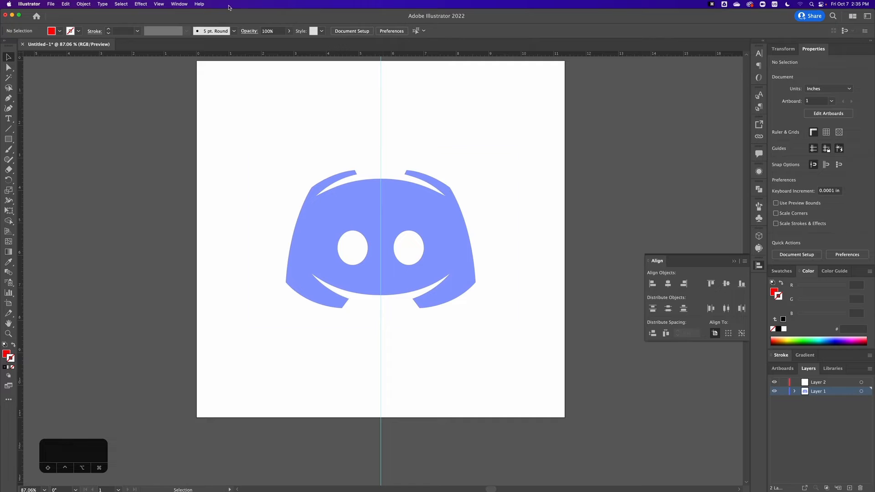
left_click(159, 4)
mouse_move(159, 305)
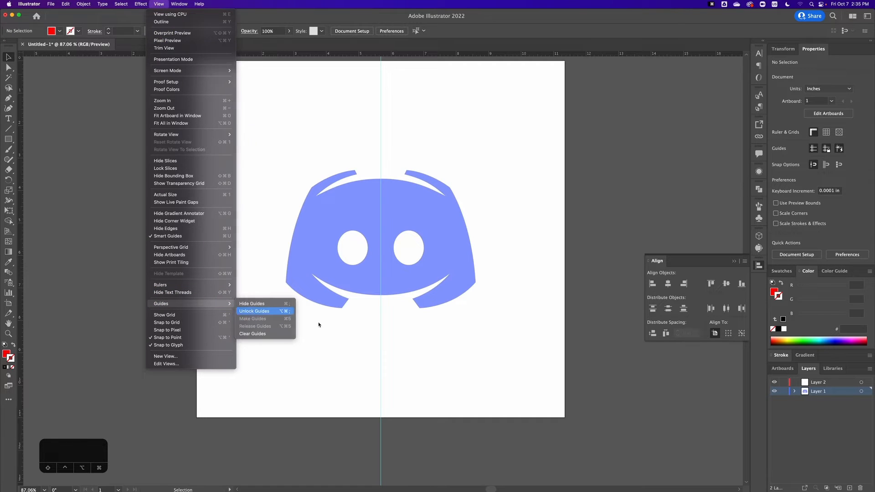
left_click(254, 311)
left_click_drag(401, 360, 371, 377)
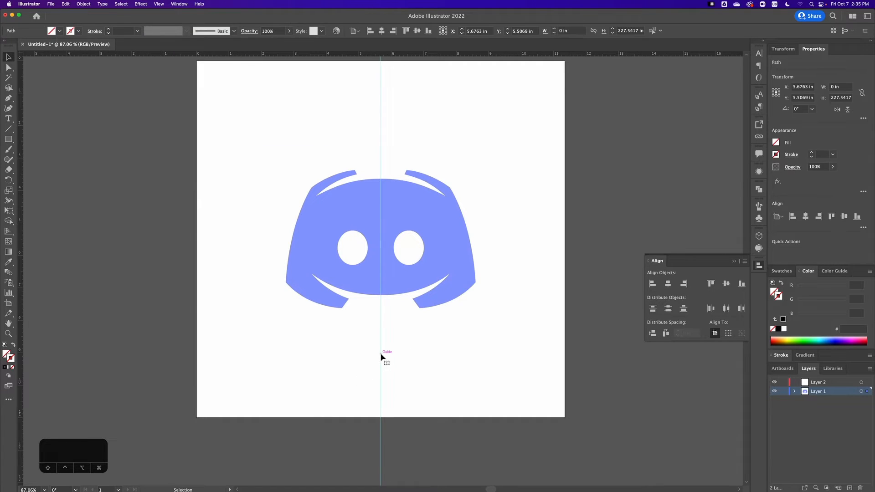
left_click(684, 284)
left_click(668, 284)
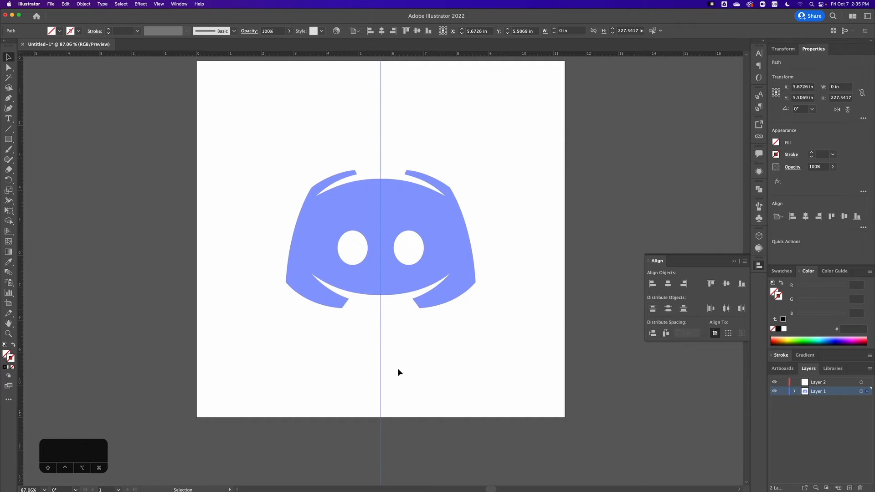
left_click(652, 284)
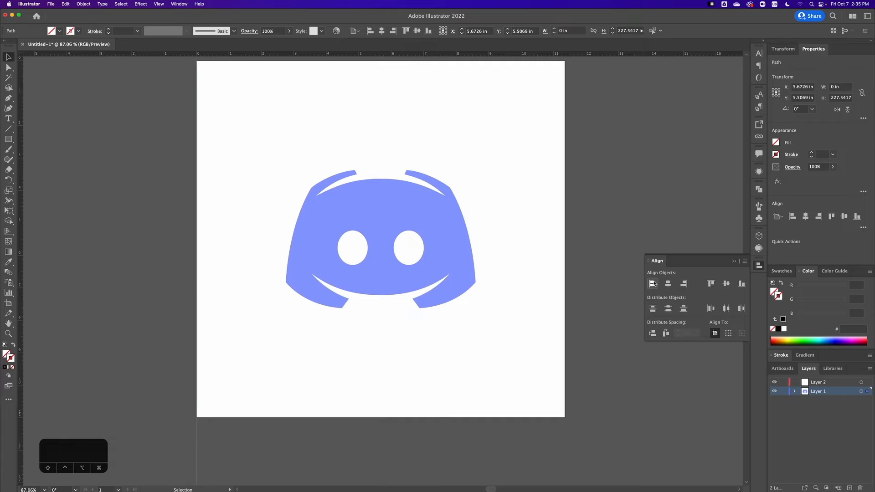
left_click(668, 284)
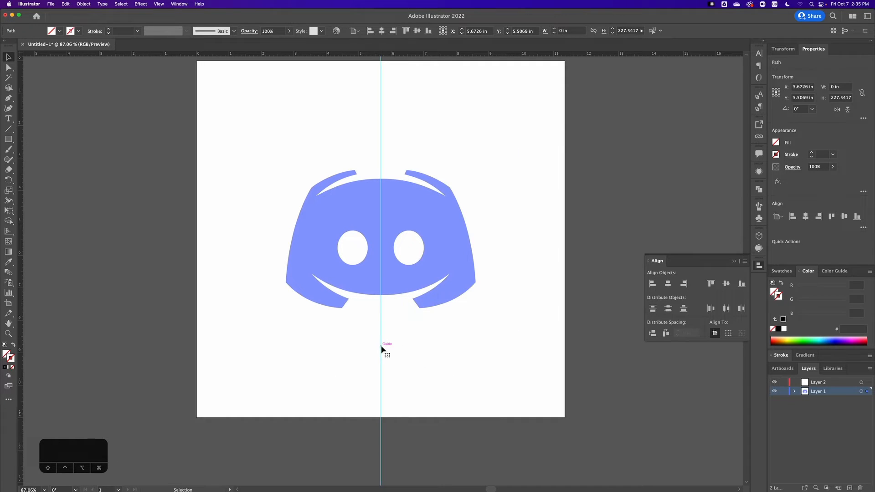
Lock the centered guide in place and lock the logo's layer again.
left_click_drag(381, 349, 439, 340)
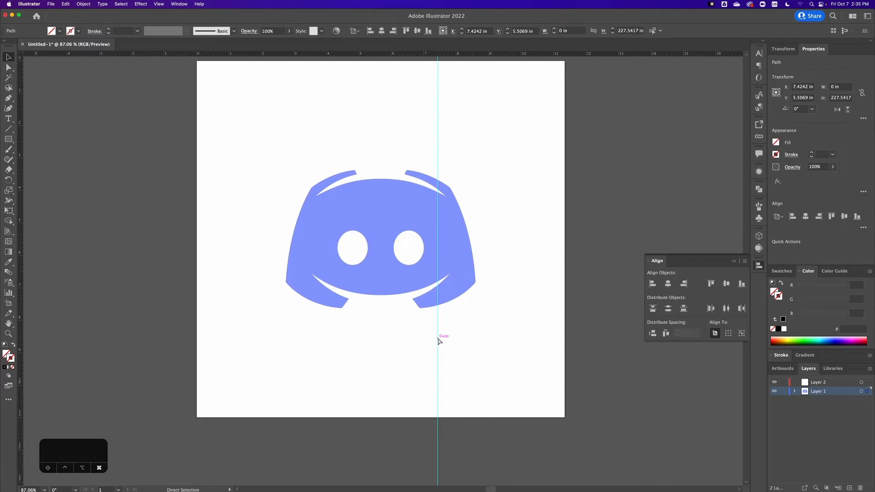
key("super+z")
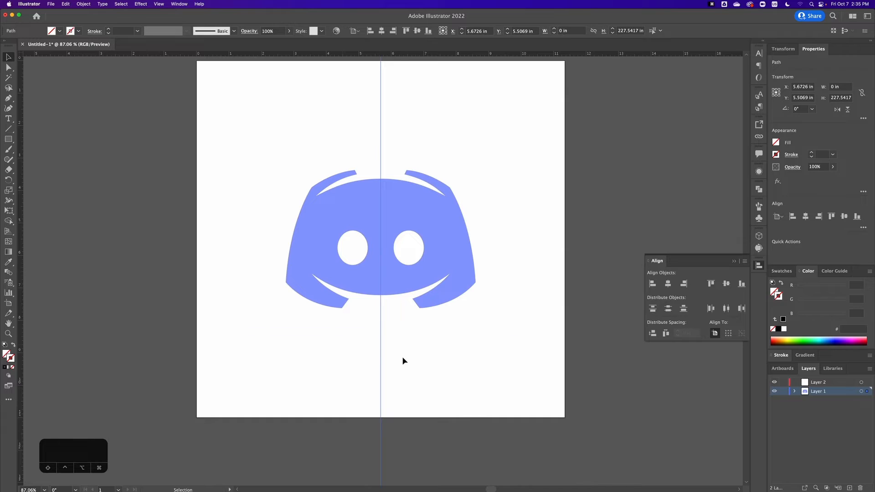
left_click(159, 4)
mouse_move(221, 304)
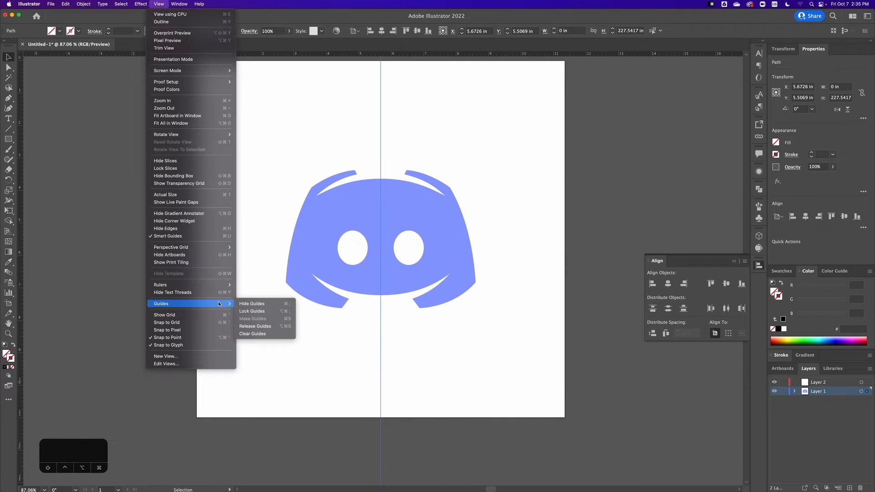
left_click(287, 311)
left_click(433, 279)
left_click(784, 391)
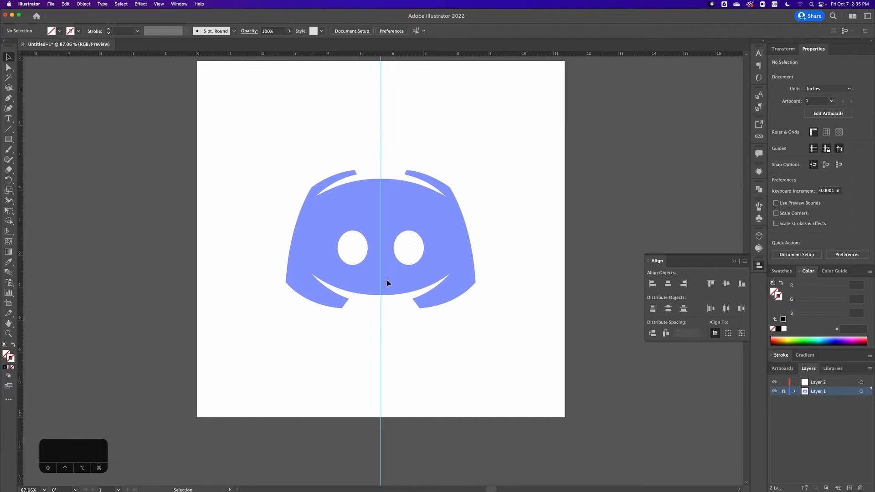
key("super+y")
key("super+y")
left_click_drag(365, 279, 331, 295)
left_click_drag(416, 287, 381, 288)
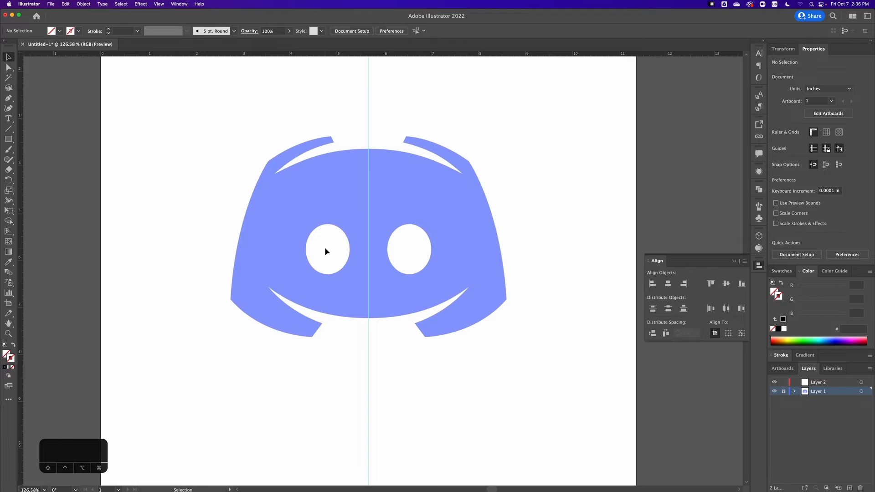
On Layer 2, draw an ellipse about 6.7 by 14.5 in centered on the guide below the logo and move it up about 1 in.
left_click_drag(8, 139, 49, 165)
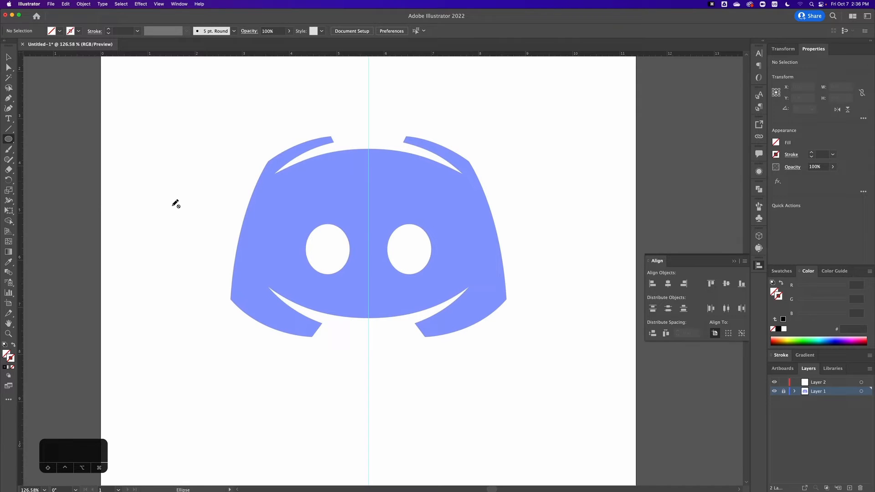
left_click(327, 332, "alt+super")
left_click(352, 322, "alt+super")
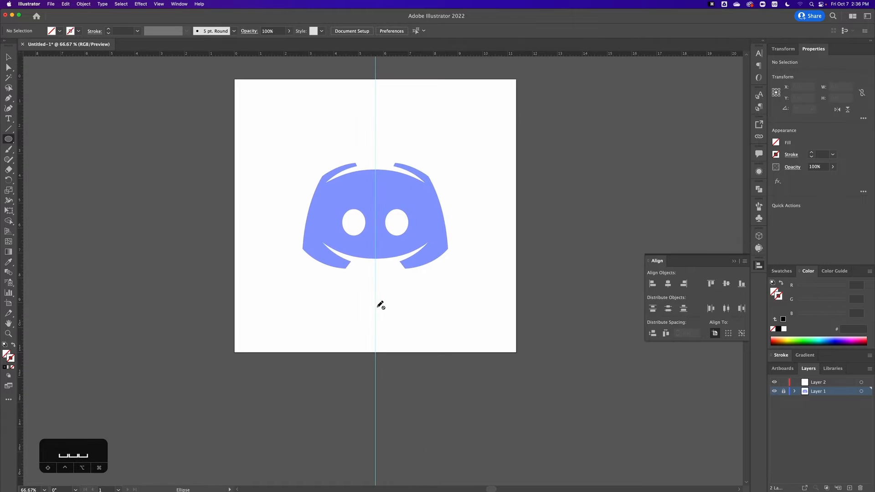
left_click(836, 383)
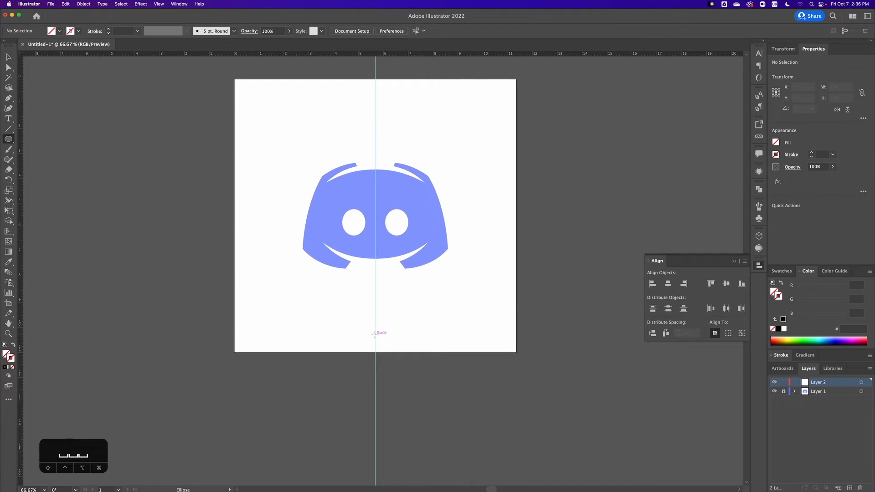
left_click_drag(375, 335, 409, 293)
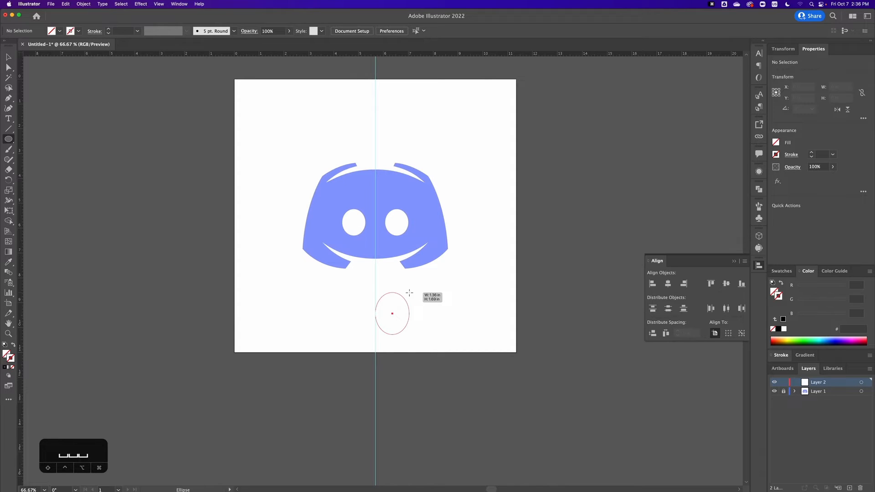
key("alt")
mouse_move(410, 293)
left_mouse_down()
mouse_move(435, 230)
mouse_move(425, 209)
mouse_move(420, 271)
mouse_move(428, 265)
mouse_move(450, 139)
mouse_move(464, 131)
mouse_move(457, 116)
mouse_move(459, 154)
left_mouse_up()
key("v")
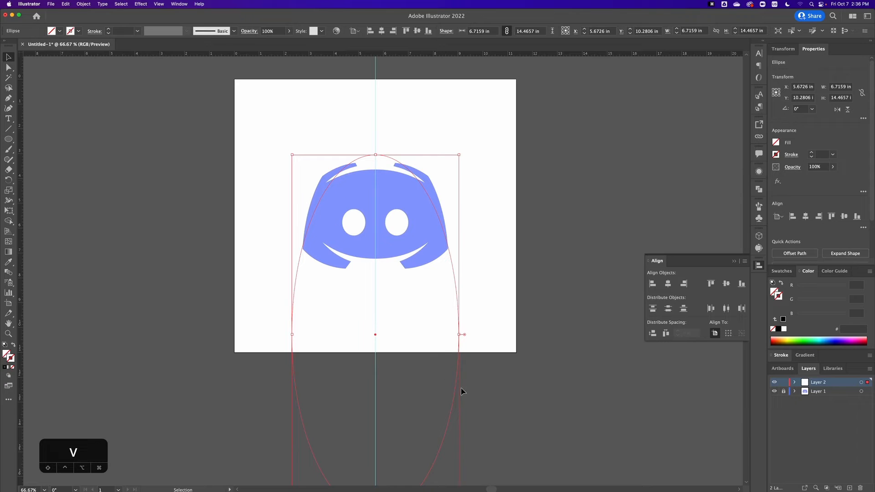
left_click_drag(458, 394, 454, 372)
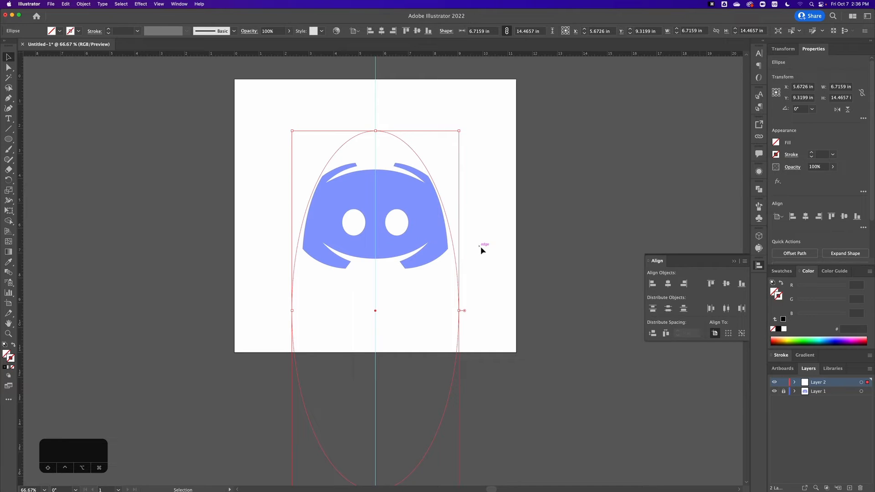
Give the ellipse a 1 pt black stroke, narrow it to about 6.3 in around its center and move it slightly up.
left_click(778, 330)
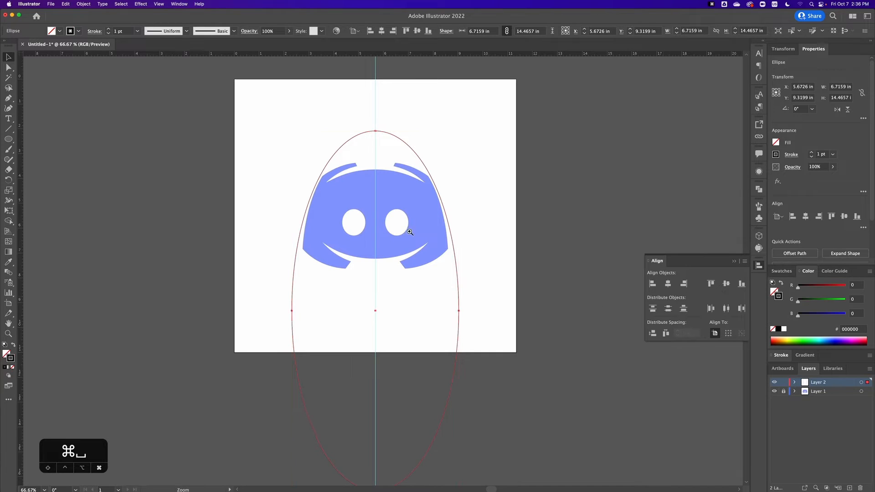
left_click_drag(411, 232, 459, 247)
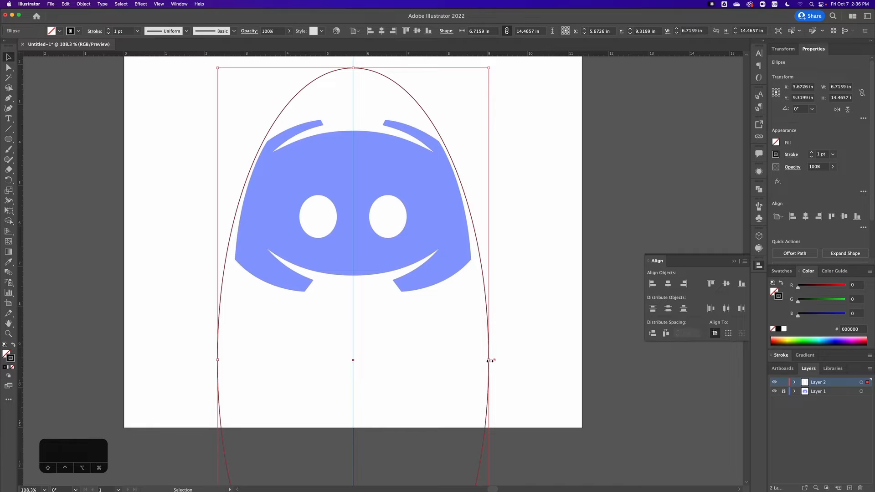
left_click_drag(488, 360, 479, 328)
Reshape and raise the ellipse to about 6.0 by 11.4 in, centered on the guide, following the logo's outer sides.
left_click(349, 257, "alt+super")
left_click(352, 262, "alt+super")
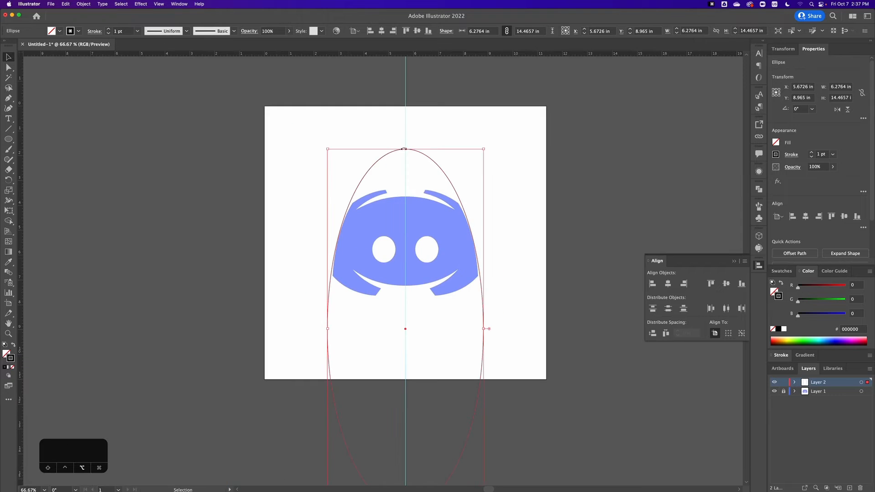
left_click_drag(403, 149, 405, 180)
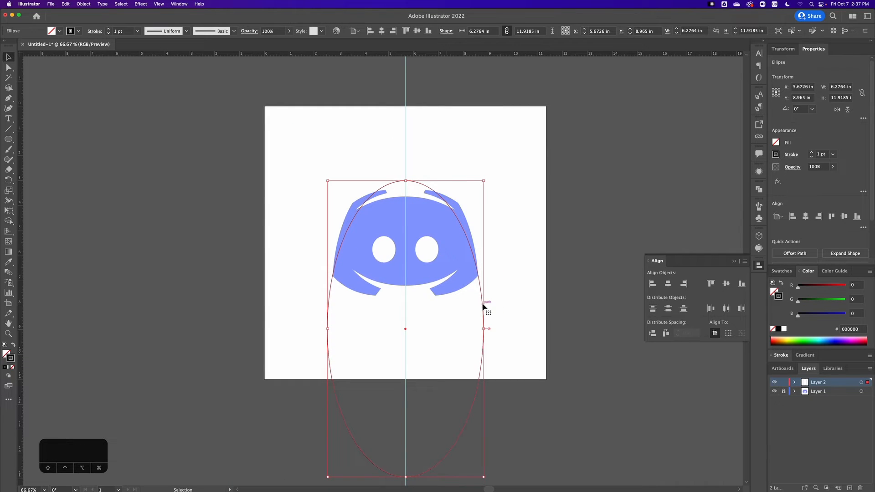
mouse_move(483, 307)
left_mouse_down()
mouse_move(483, 283)
mouse_move(481, 305)
left_mouse_up()
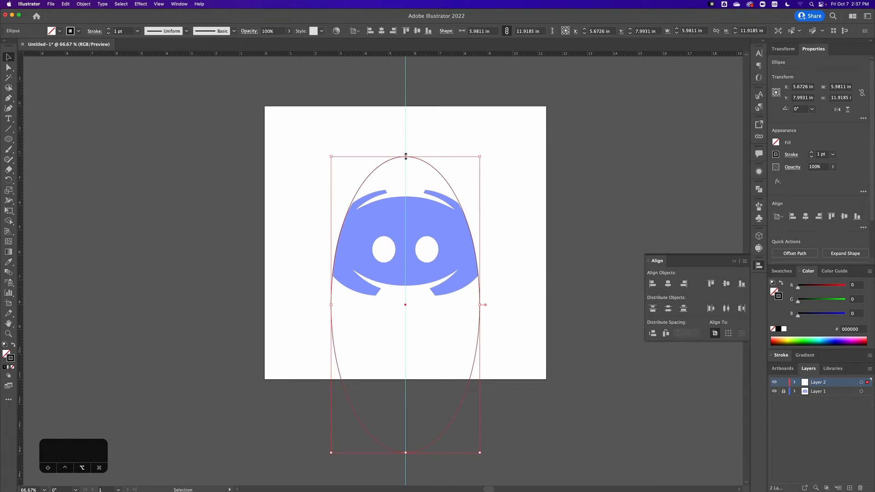
left_click_drag(405, 156, 405, 163)
key("z")
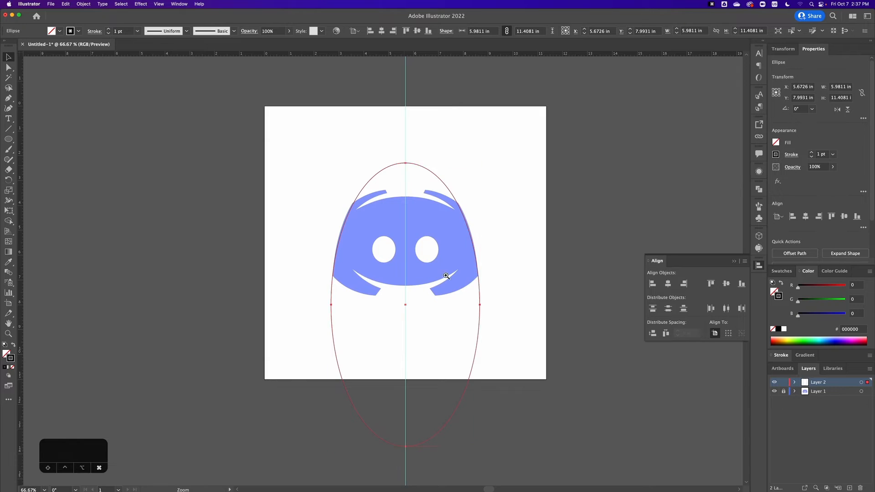
left_click_drag(448, 276, 501, 300)
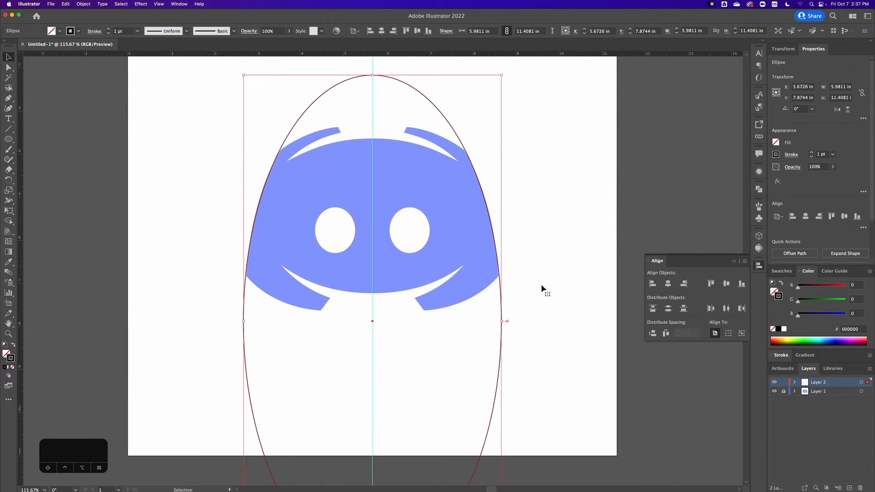
Draw an ellipse about 6.0 by 4.2 in centered on the guide, following the outer edge of the logo's top strips.
left_click(412, 273, "alt+super")
left_click_drag(375, 233, 429, 266)
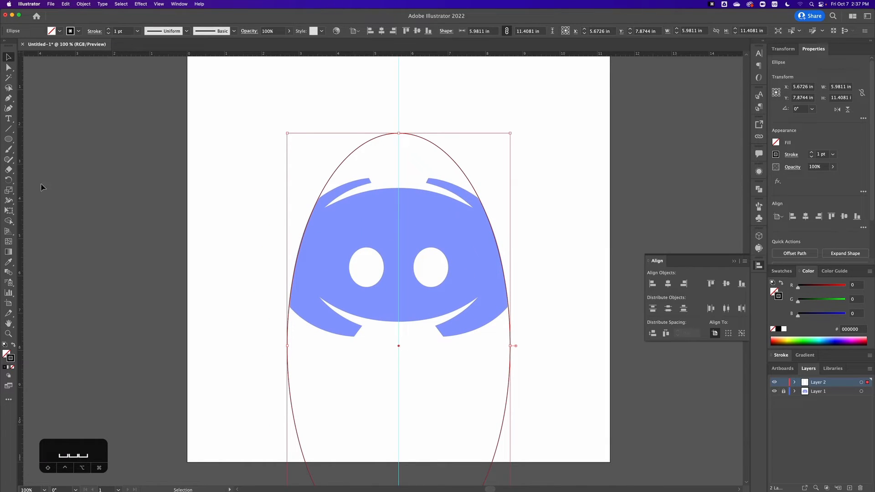
left_click(8, 139)
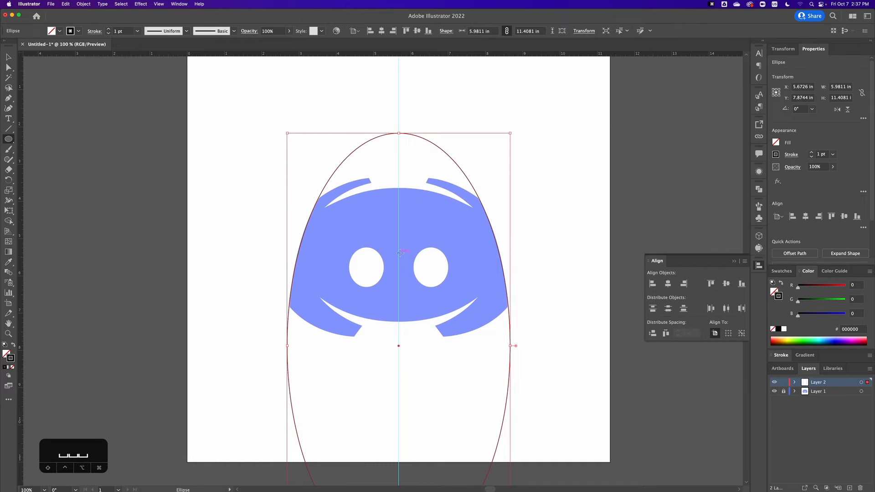
left_click_drag(399, 252, 509, 175)
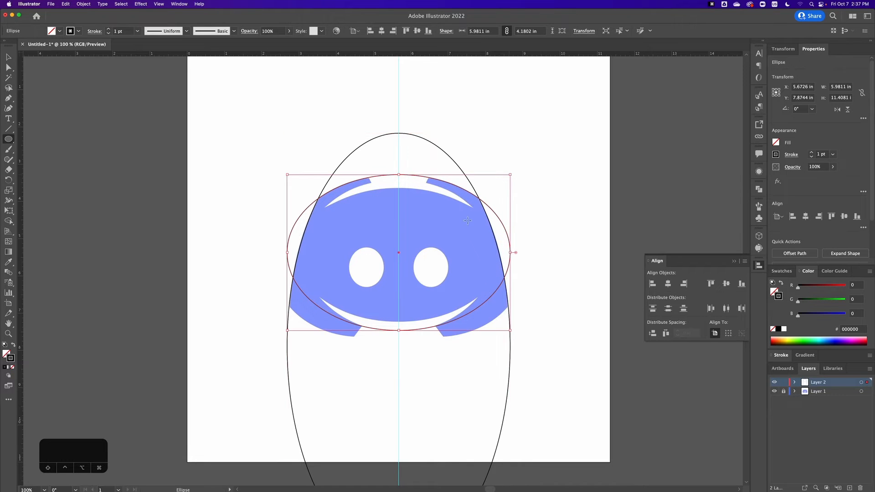
left_click_drag(399, 330, 396, 348)
key("super+z")
Draw an ellipse about 5.8 by 3.6 in centered on the guide, roughly along the upper edge of the main face.
left_click_drag(399, 256, 507, 190)
key("v")
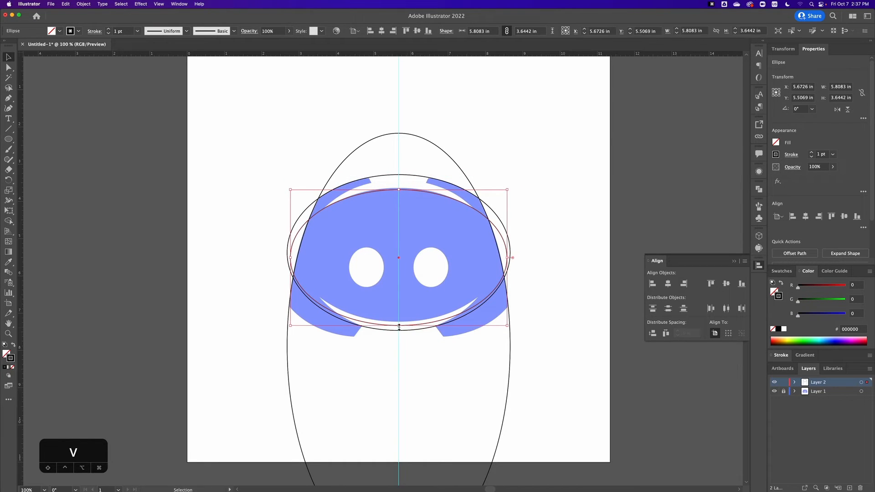
left_click_drag(399, 326, 400, 337)
key("super+z")
Refine the face ellipse to about 5.6 by 3.7 in so its arc follows the upper edge of the face.
left_click_drag(398, 190, 510, 203)
key("super+space")
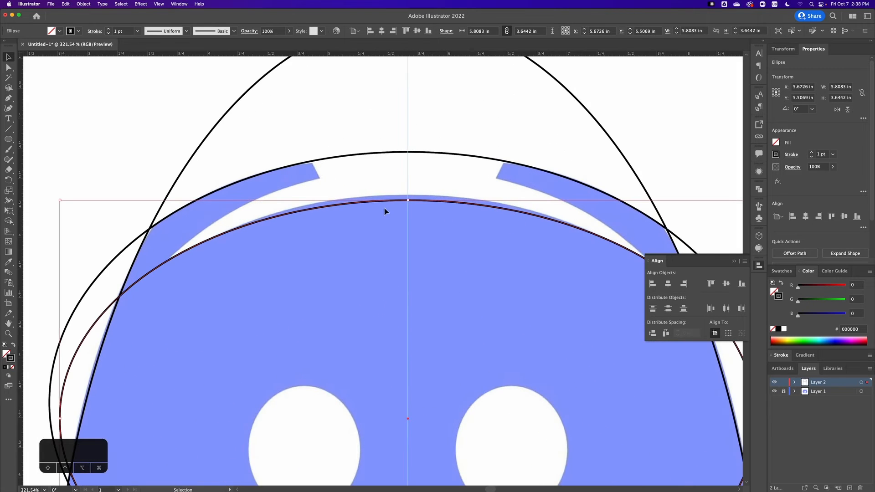
left_click_drag(408, 199, 408, 194)
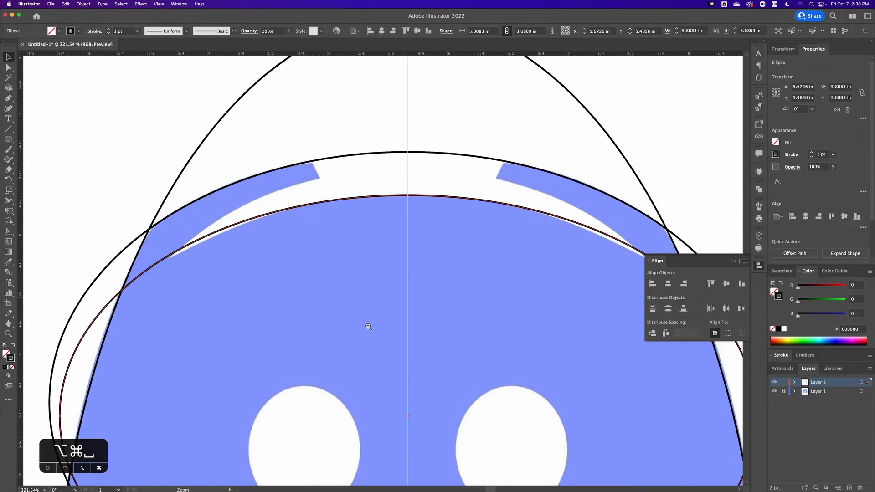
left_click(338, 354, "alt+super")
left_click(338, 354, "alt+super")
left_click_drag(497, 311, 427, 382)
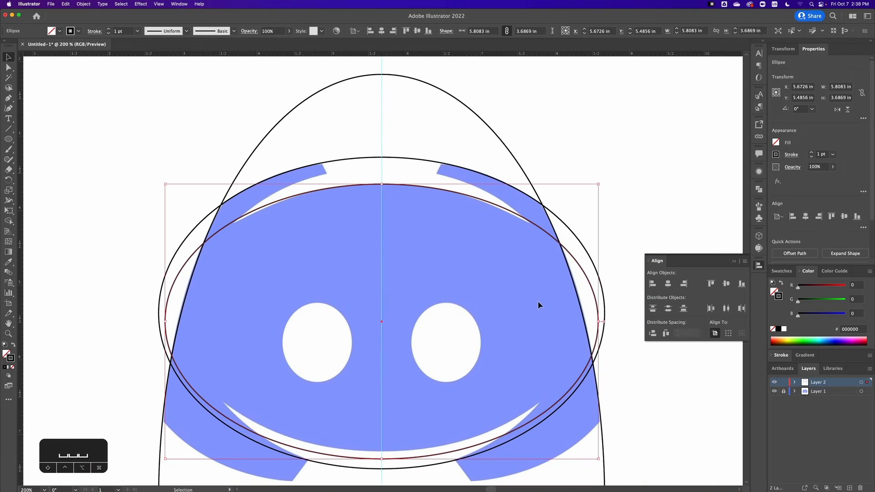
left_click_drag(599, 321, 591, 322)
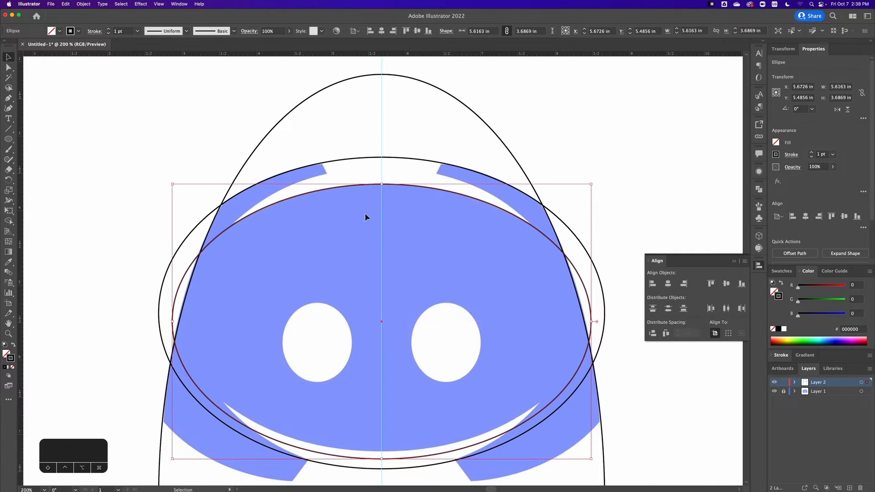
Draw two guide-centered ellipses: about 5.0 by 3.6 in along the top strips' inner edges, and about 2.7 by 7.6 in crossing their ends.
left_click(383, 377, "alt+super")
left_click_drag(396, 315, 389, 378)
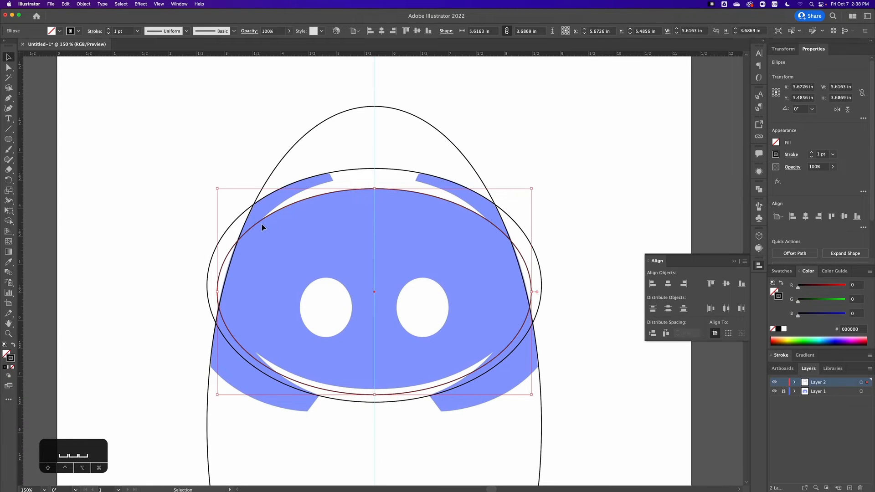
key("l")
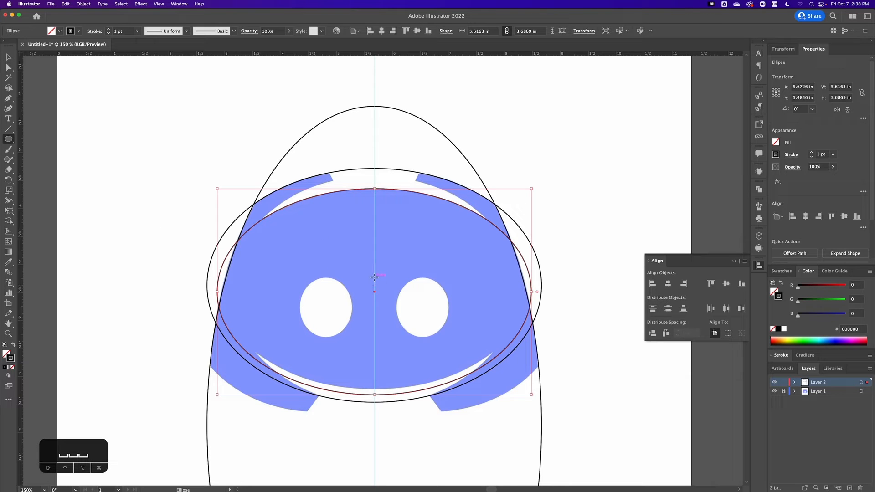
left_click_drag(374, 276, 513, 178)
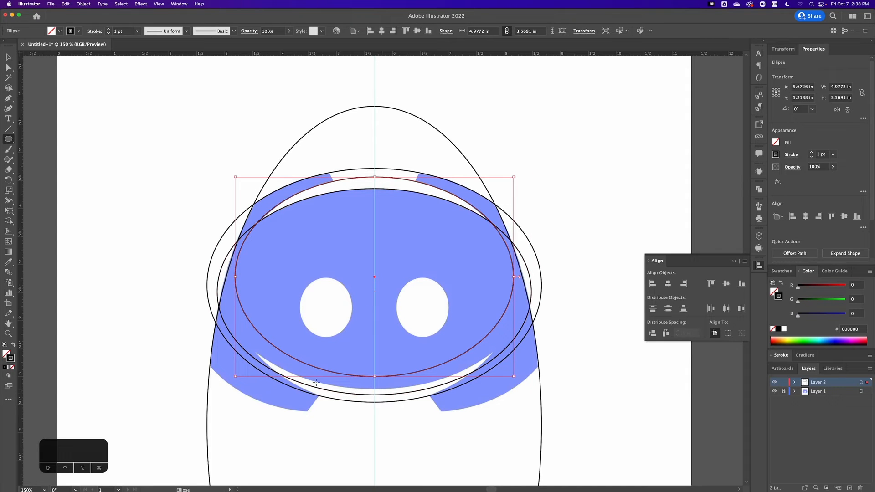
key("space")
left_click_drag(372, 225, 351, 366)
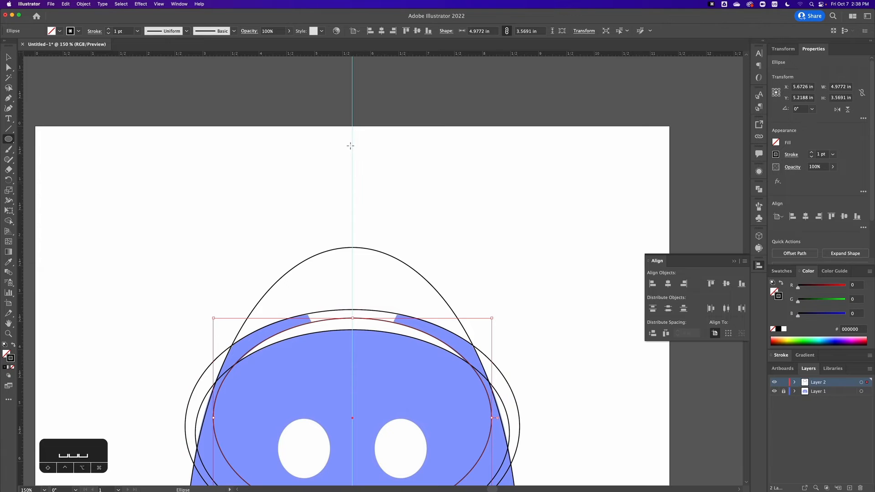
left_click_drag(351, 145, 426, 359)
Draw an ellipse about 5.8 by 4.2 in centered on the guide, following the lower edge of the main face.
left_click(287, 405, "alt+super")
left_click(287, 404, "alt+super")
left_click_drag(396, 257, 271, 278)
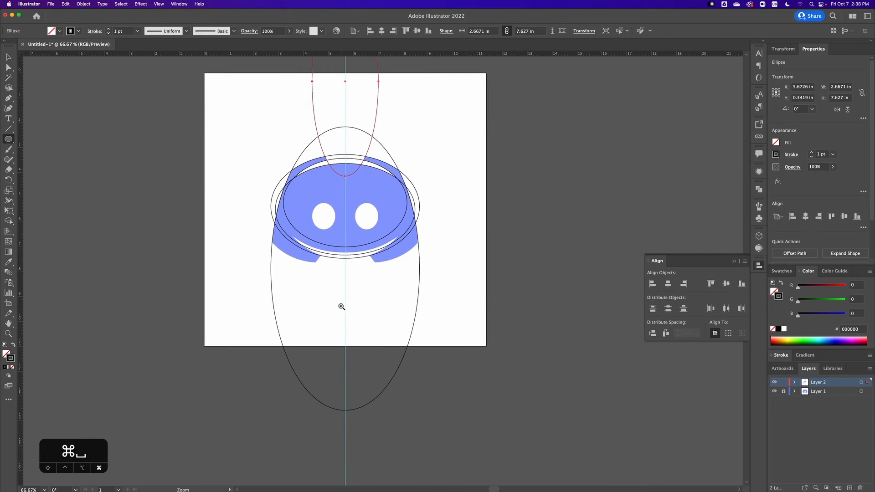
left_click_drag(342, 307, 391, 306)
left_click_drag(363, 147, 452, 164)
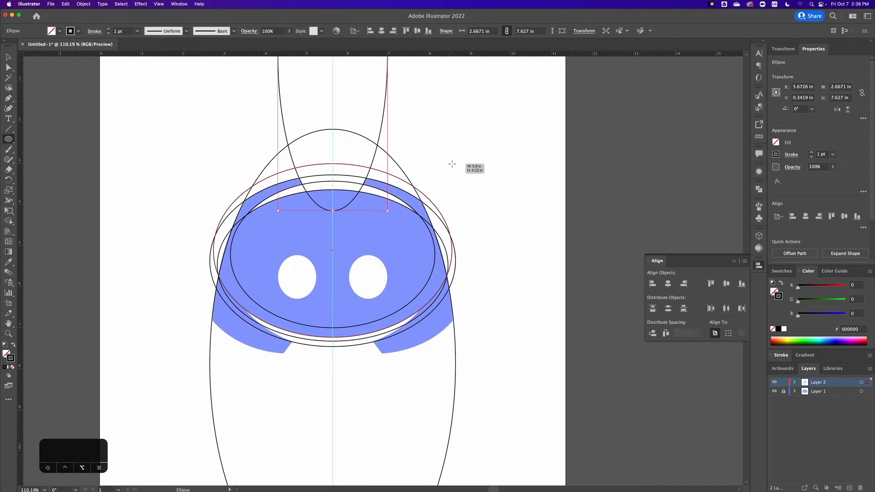
left_click_drag(452, 164, 452, 162)
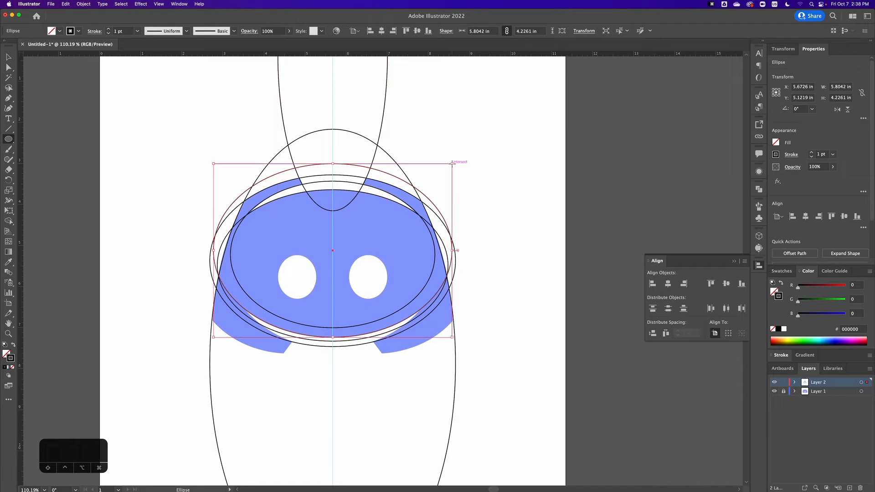
Draw a tall ellipse about 3.8 by 7.8 in centered on the guide below the face, following the ends of the lower flaps.
key("space")
left_click_drag(328, 414, 341, 264)
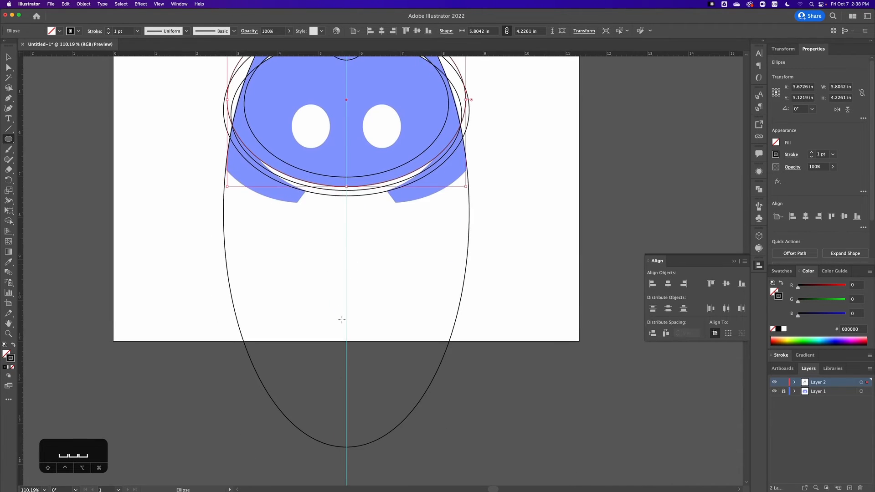
left_click_drag(347, 326, 425, 168)
left_click_drag(425, 168, 425, 167)
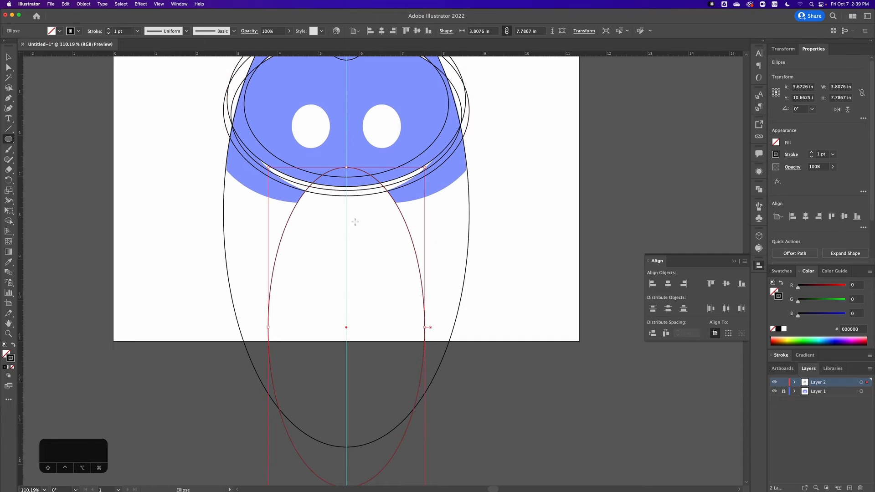
Draw two guide-centered ellipses for the lower flaps: about 4.9 by 3.4 in along the inner edges and about 7.8 by 5.5 in along the outer.
left_click_drag(326, 238, 306, 365)
left_click_drag(324, 276, 354, 282)
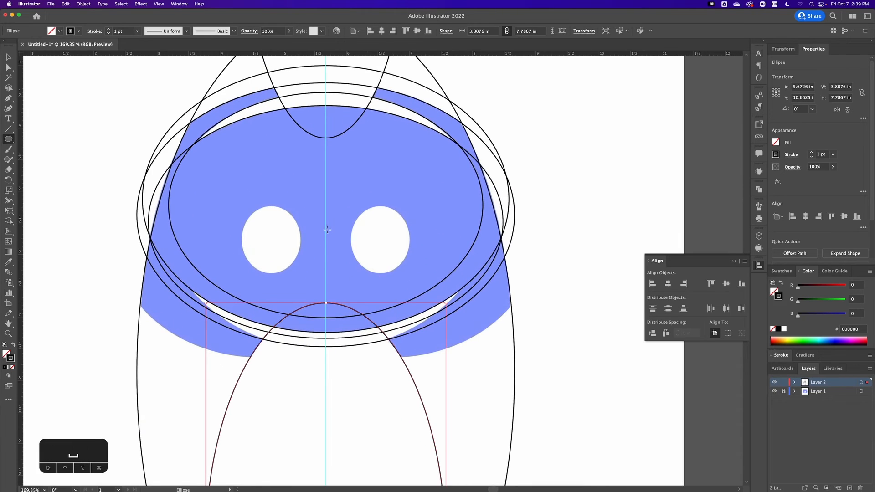
mouse_move(325, 238)
left_mouse_down()
mouse_move(359, 242)
mouse_move(447, 317)
mouse_move(482, 324)
mouse_move(465, 346)
mouse_move(480, 346)
left_mouse_up()
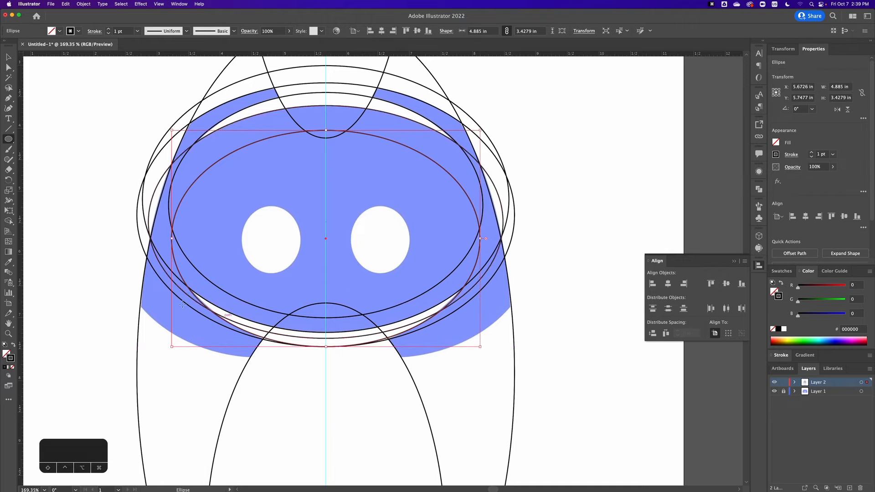
left_click_drag(302, 227, 289, 279)
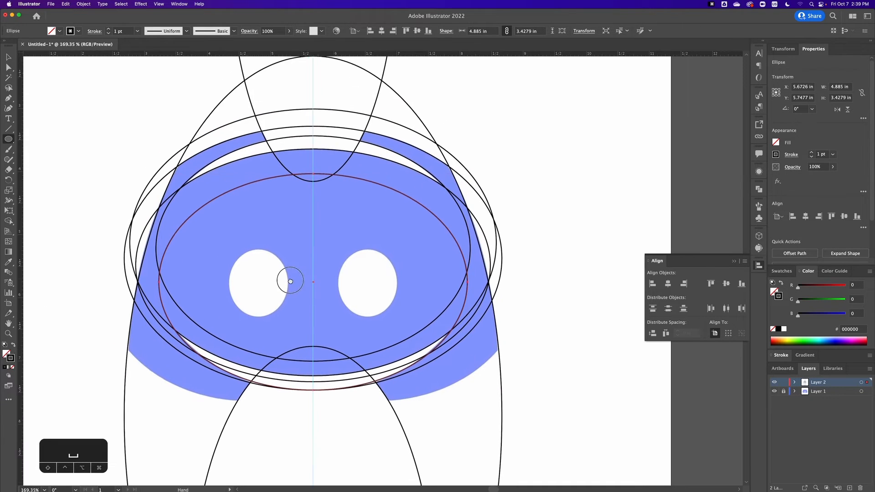
mouse_move(313, 239)
left_mouse_down()
mouse_move(525, 230)
mouse_move(552, 353)
mouse_move(549, 402)
mouse_move(572, 411)
mouse_move(570, 394)
mouse_move(533, 351)
mouse_move(568, 416)
mouse_move(598, 404)
mouse_move(549, 418)
mouse_move(566, 414)
mouse_move(559, 413)
left_mouse_up()
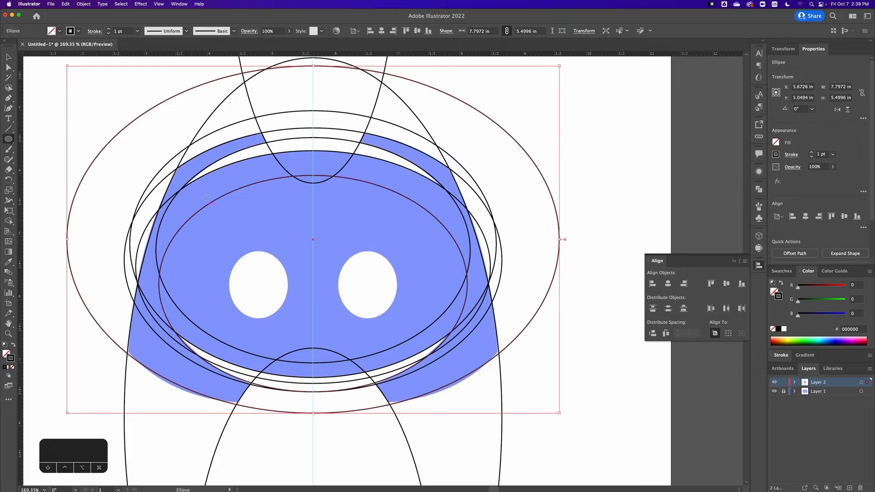
Draw an ellipse over the logo's right eye and adjust it to about 0.92 by 1.07 in to match the eye's outline.
left_click(246, 223, "alt+super")
left_click_drag(391, 273, 165, 206)
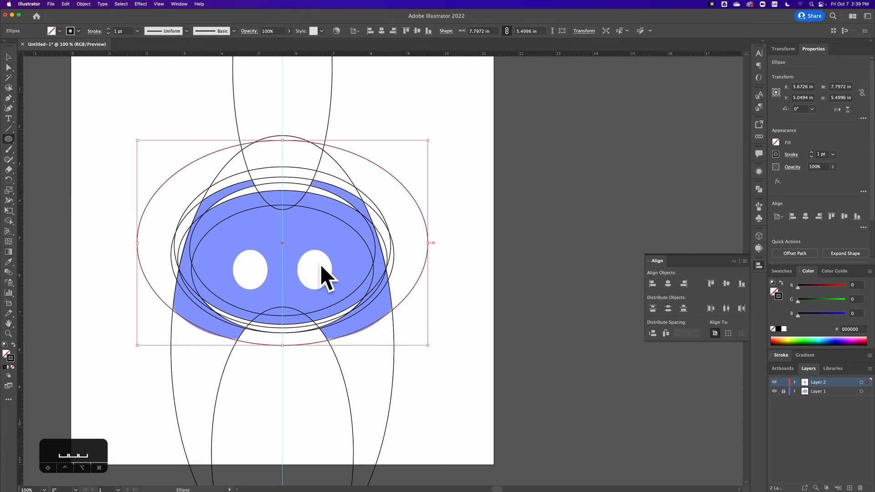
left_click(317, 272, "super")
left_click_drag(318, 272, 426, 271)
left_click_drag(271, 267, 378, 216)
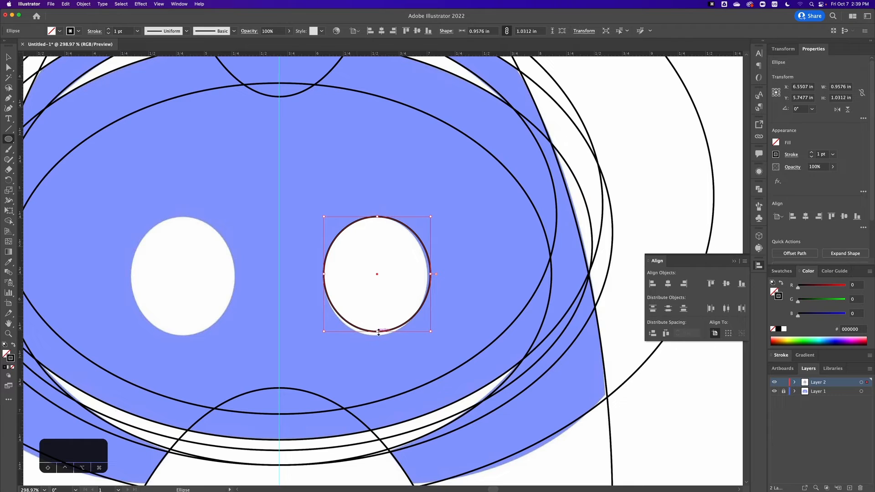
left_click_drag(378, 333, 378, 338)
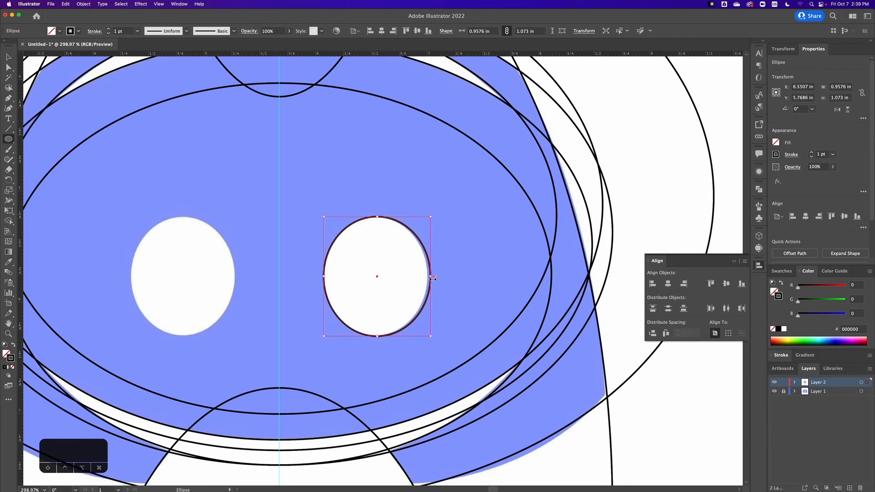
left_click_drag(432, 278, 424, 278)
left_click_drag(292, 319, 328, 350)
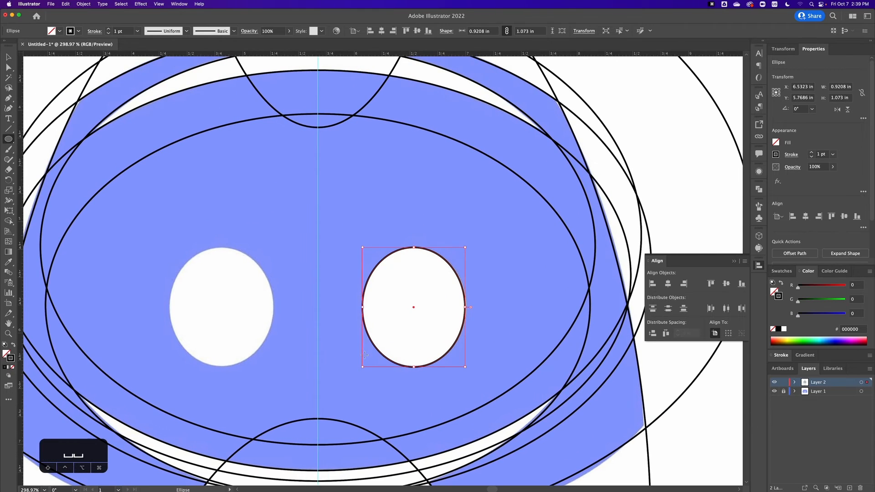
Duplicate the right eye's ellipse onto the logo's left eye and reflect the copy across the vertical axis.
key("v")
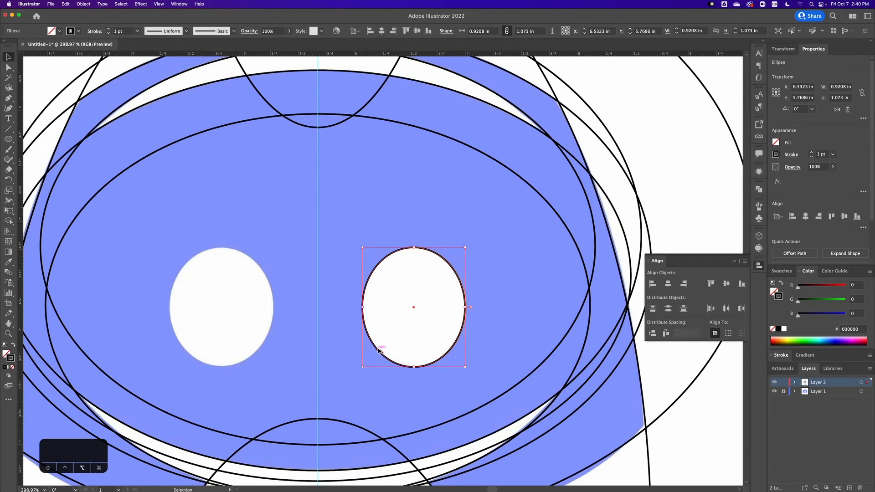
left_click_drag(378, 350, 185, 345)
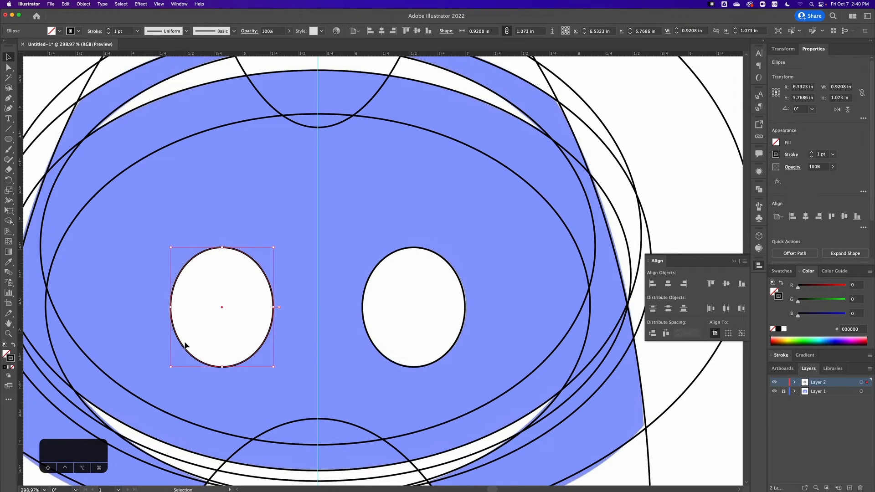
right_click(197, 339)
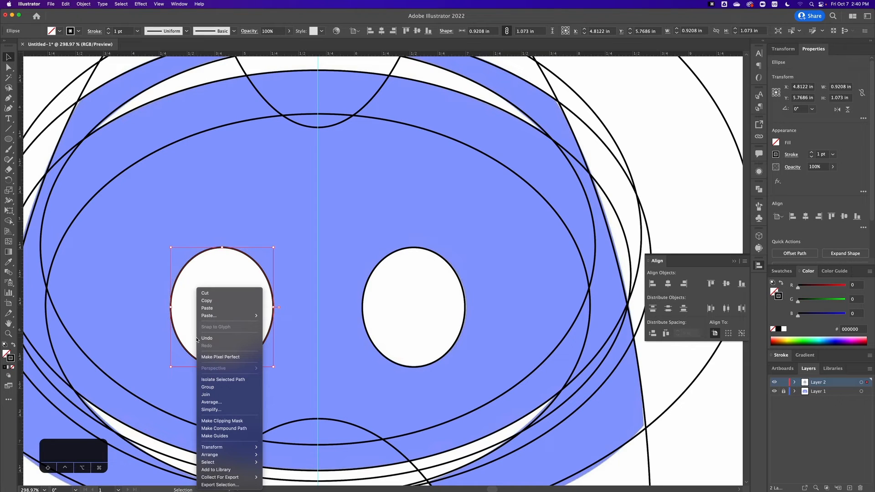
mouse_move(237, 447)
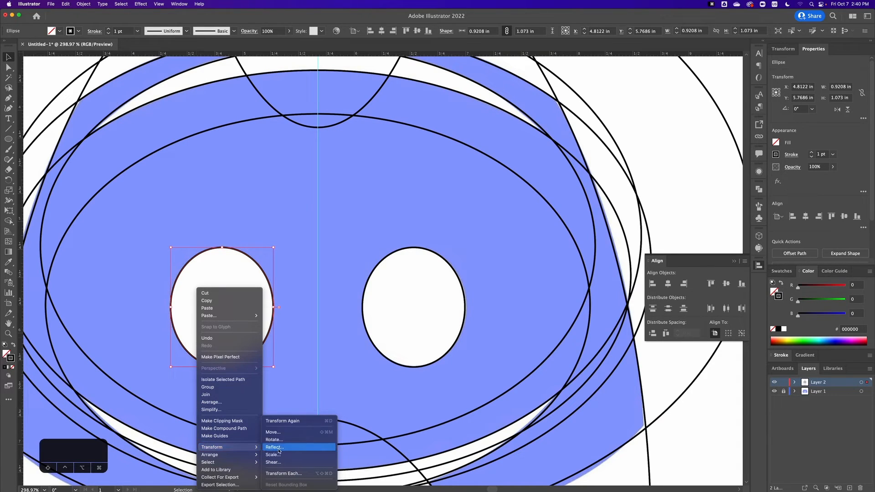
left_click(206, 271)
right_click(228, 287)
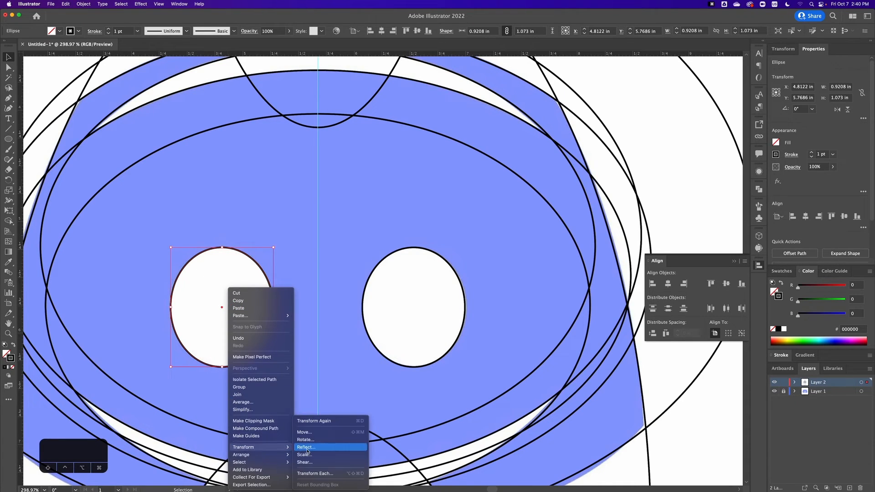
left_click(306, 448)
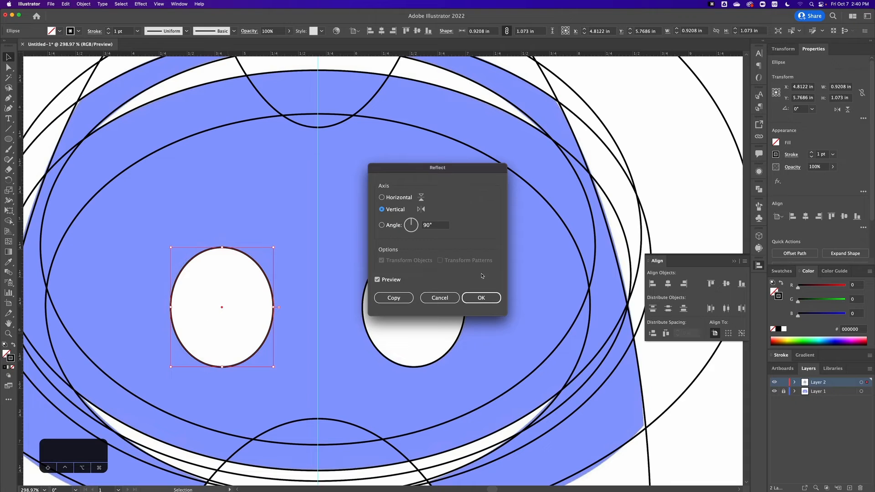
left_click(481, 298)
left_click(287, 356)
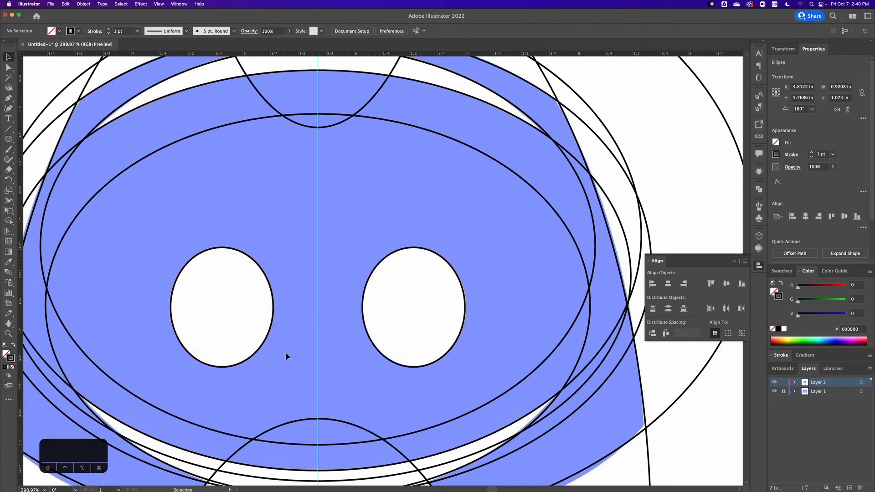
Examine the traced ellipses over the whole logo in outline view and return to the normal preview.
left_click(308, 328, "alt+super")
left_click(308, 328, "alt+super")
left_click(309, 329, "alt+super")
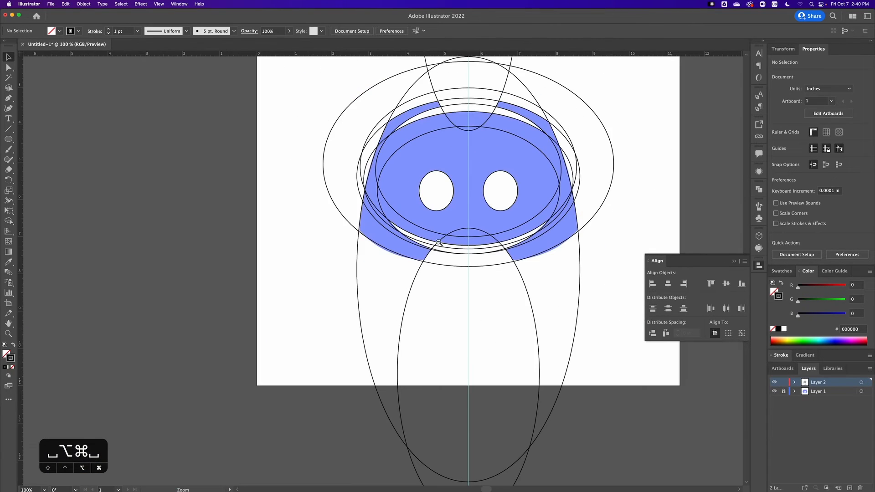
left_click_drag(440, 220, 379, 299)
left_click_drag(455, 234, 478, 240)
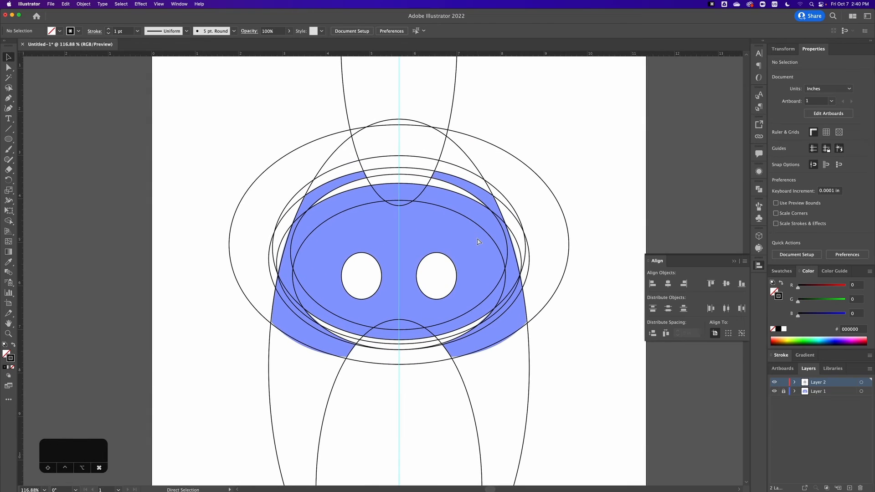
key("super+y")
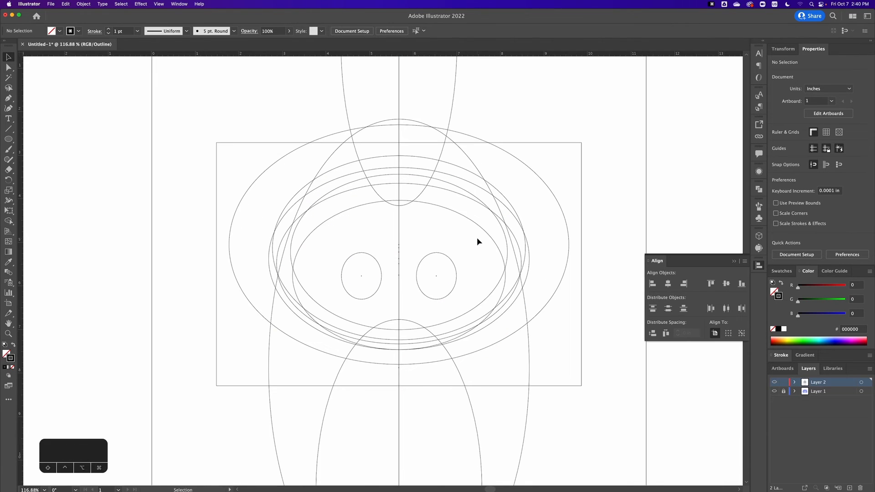
key("super+y")
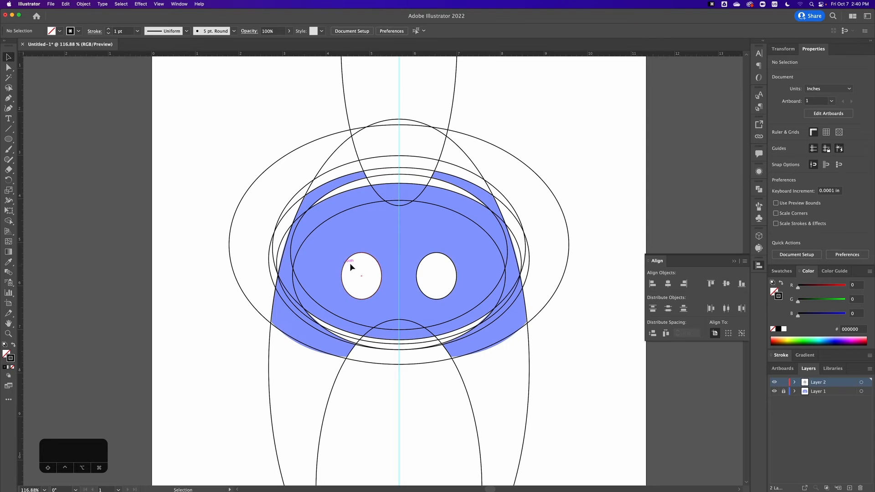
Select all the traced ellipses, bring up the Pathfinder options and activate the Shape Builder tool.
key("super+1")
key("space")
left_click_drag(380, 255, 428, 315)
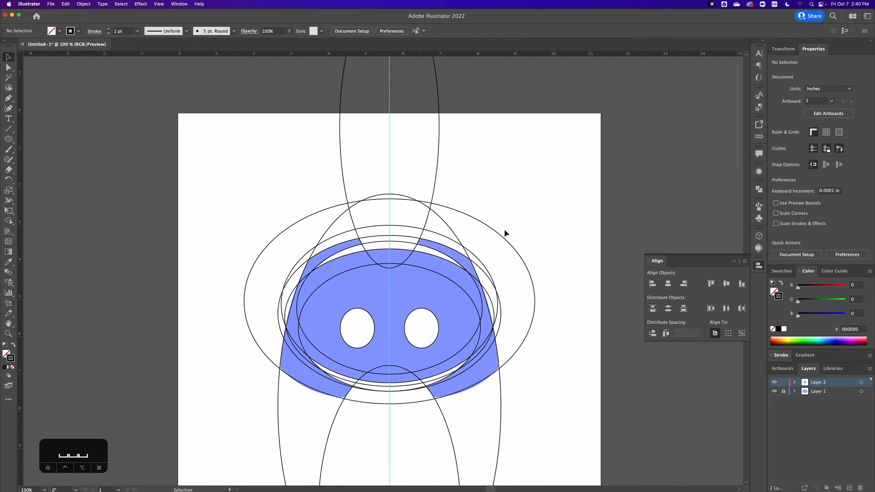
key("super+minus")
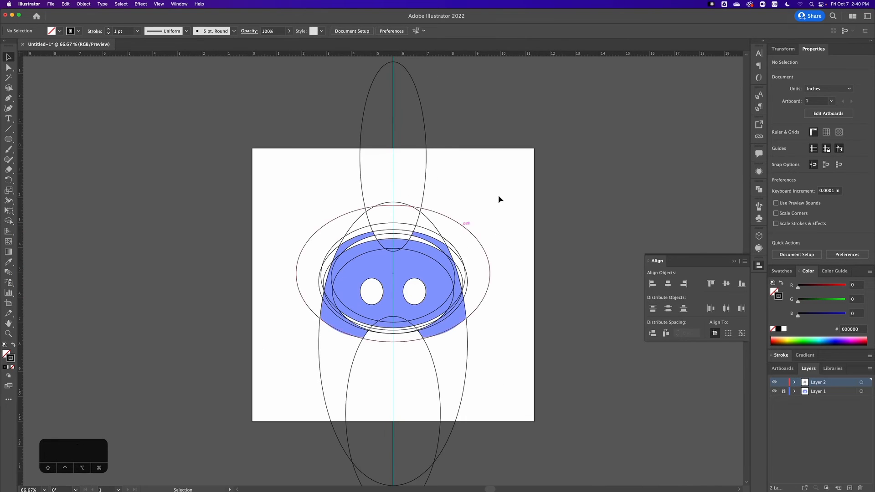
mouse_move(563, 119)
left_mouse_down()
mouse_move(445, 247)
mouse_move(200, 470)
left_mouse_up()
mouse_move(384, 364)
left_mouse_down()
mouse_move(386, 288)
mouse_move(369, 356)
left_mouse_up()
left_click_drag(389, 229, 469, 240)
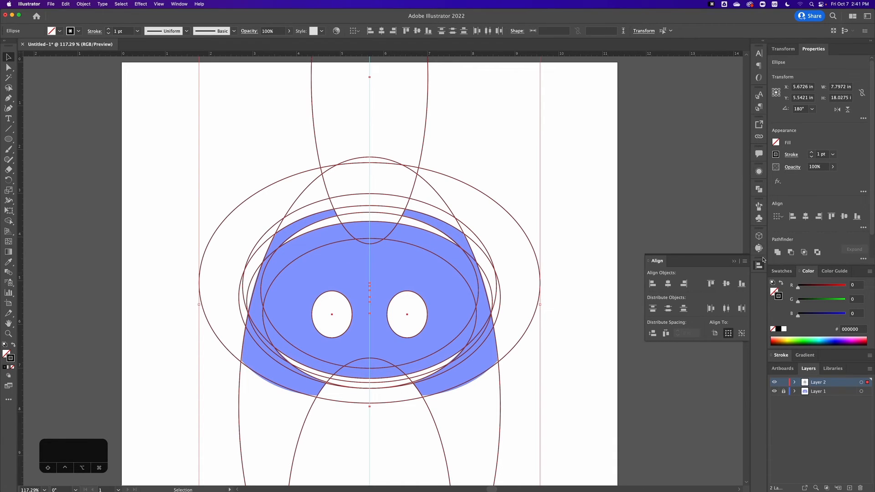
left_click(761, 192)
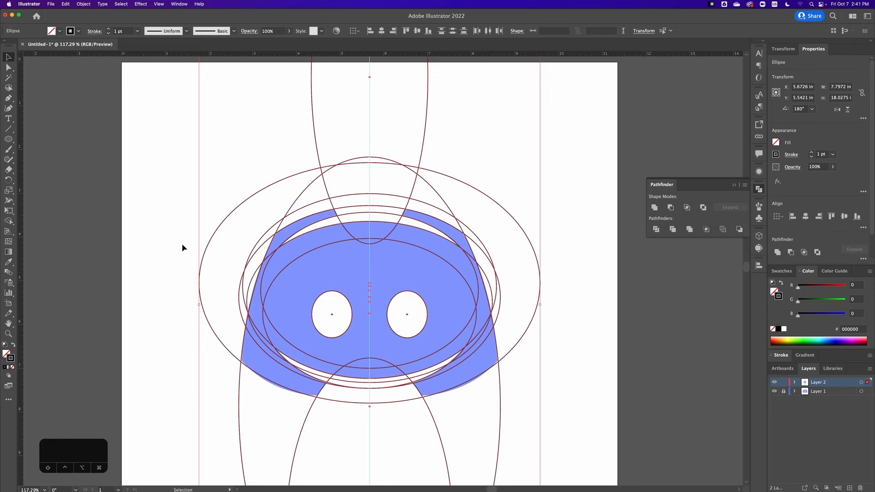
left_click(9, 222)
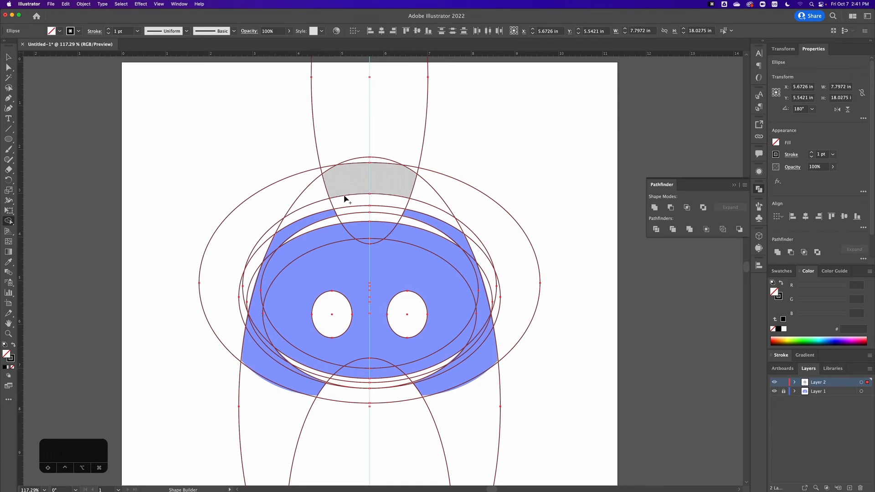
Remove the excess regions above, right of and below the logo outline with the Shape Builder.
mouse_move(296, 149)
left_mouse_down()
mouse_move(355, 155)
mouse_move(359, 174)
mouse_move(306, 180)
mouse_move(339, 189)
left_mouse_up()
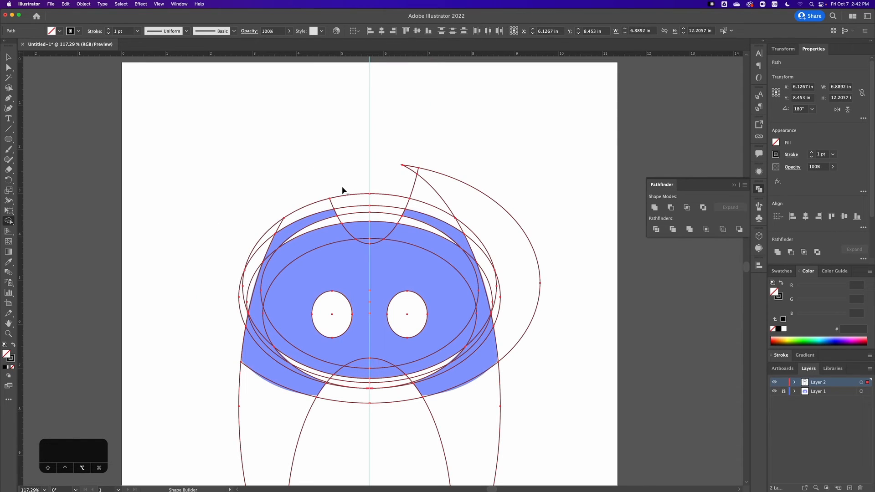
mouse_move(425, 155)
left_mouse_down()
mouse_move(417, 189)
mouse_move(412, 166)
mouse_move(419, 205)
mouse_move(394, 203)
mouse_move(385, 217)
mouse_move(408, 223)
left_mouse_up()
left_click_drag(483, 249, 488, 280)
left_click(500, 315, "alt")
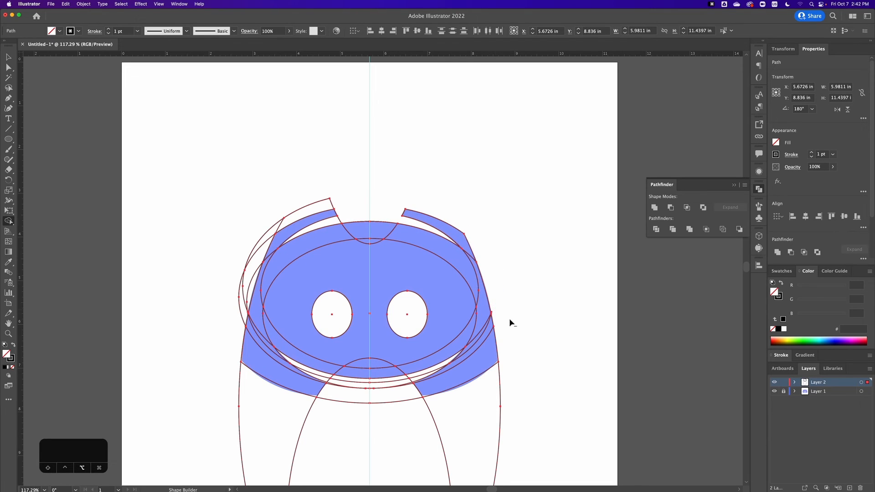
mouse_move(513, 395)
left_mouse_down()
mouse_move(491, 413)
mouse_move(414, 429)
mouse_move(331, 430)
mouse_move(242, 415)
left_mouse_up()
mouse_move(369, 415)
left_mouse_down()
mouse_move(360, 385)
mouse_move(351, 385)
left_mouse_up()
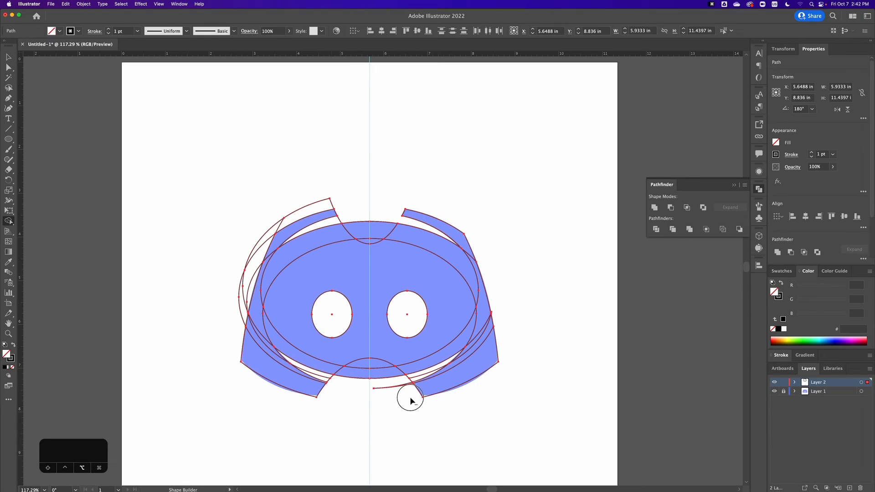
Remove the leftover slivers in the gaps between the face and both lower flaps.
scroll(416, 385, "up", 5)
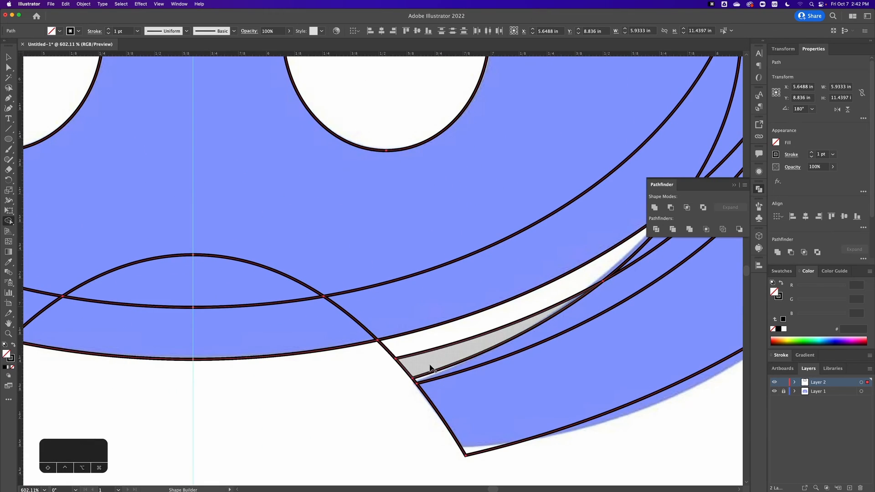
left_click_drag(423, 363, 419, 345)
left_click_drag(601, 295, 477, 365)
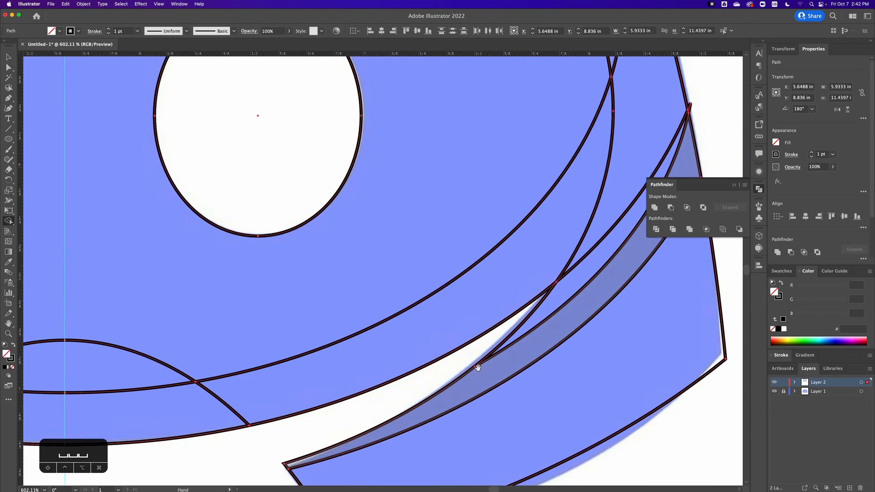
left_click(418, 352, "alt+super")
left_click(418, 352, "alt+super")
left_click_drag(184, 298, 498, 372)
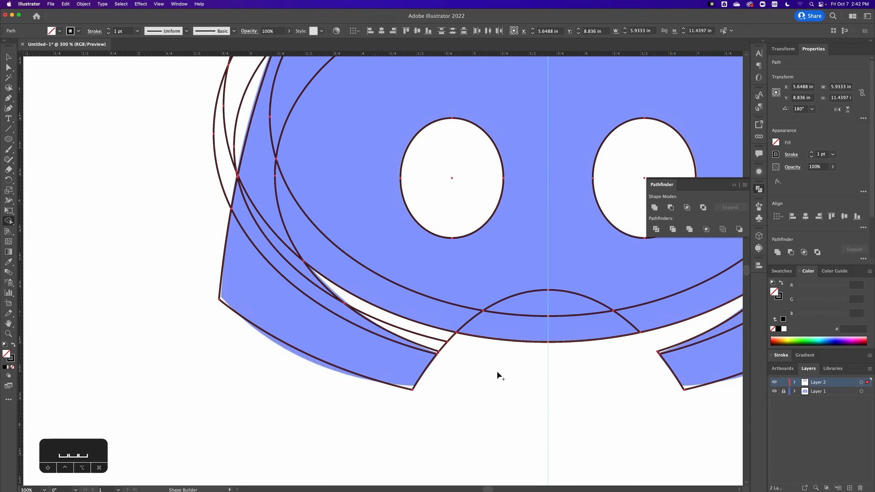
left_click(445, 342, "alt")
Remove the excess regions outside the logo's left edge and in the gap beneath the upper-left strip.
left_click_drag(230, 185, 246, 338)
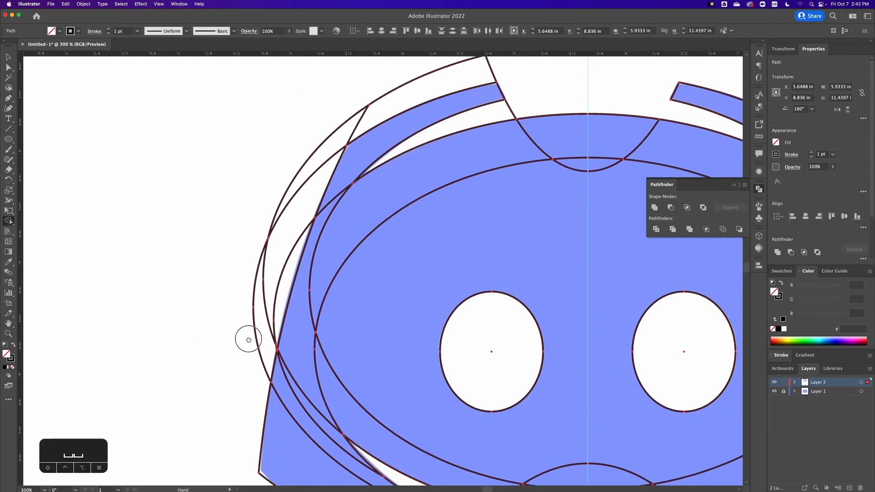
left_click(285, 287, "alt")
left_click(296, 196, "alt")
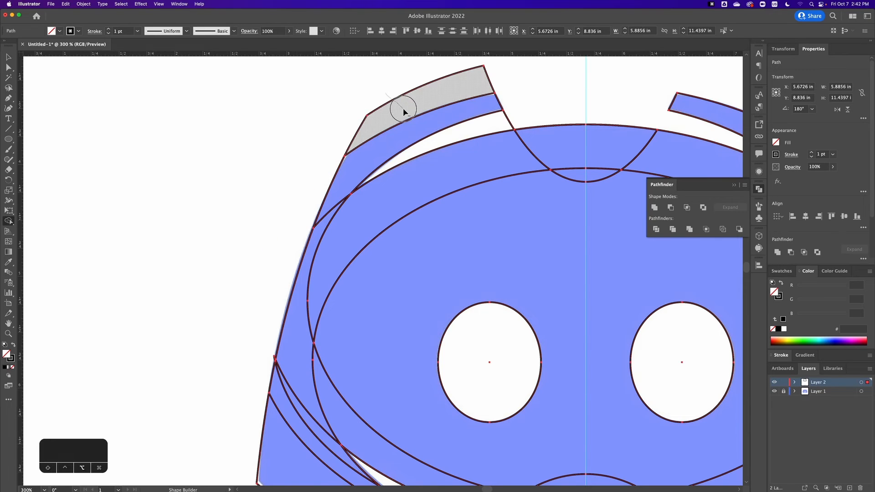
left_click(400, 107, "alt")
left_click_drag(488, 113, 426, 151)
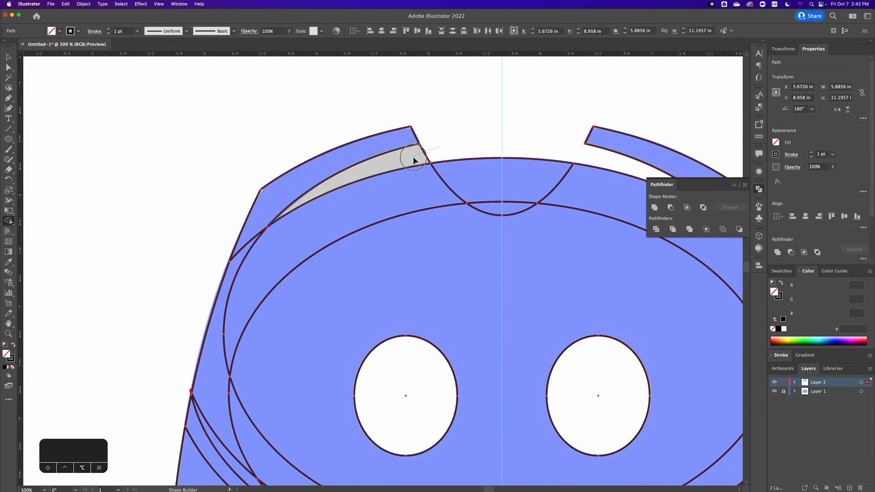
Delete the leftover crescent region below the artboard with the Shape Builder.
left_click(364, 290, "alt+super")
left_click(363, 289, "alt+super")
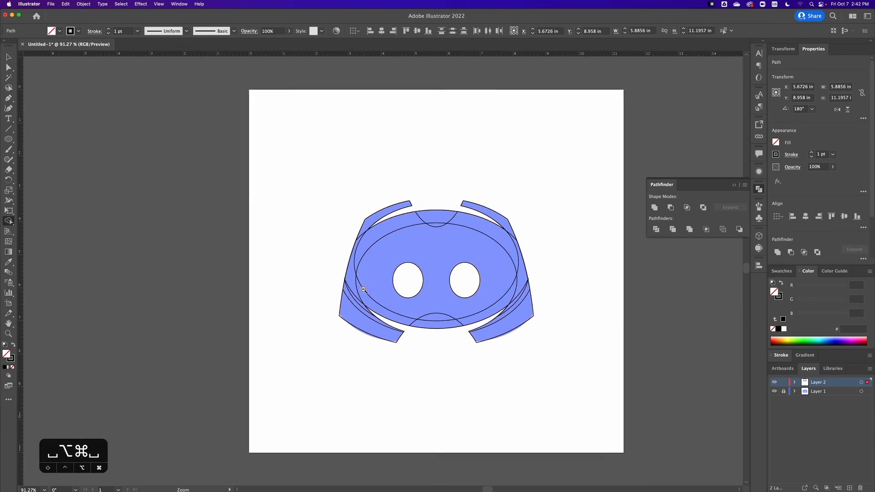
left_click_drag(400, 298, 384, 121)
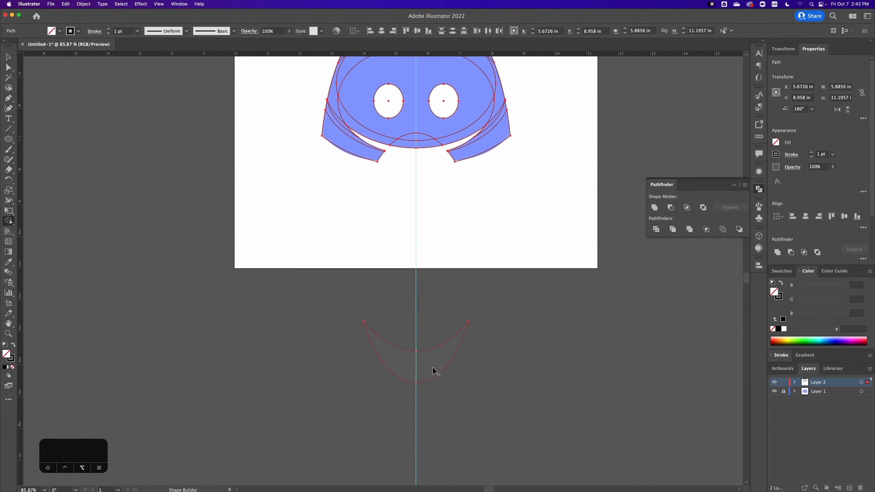
left_click_drag(442, 378, 417, 347)
Cut both eye ellipses out of the face with the Shape Builder.
left_click_drag(404, 233, 392, 398)
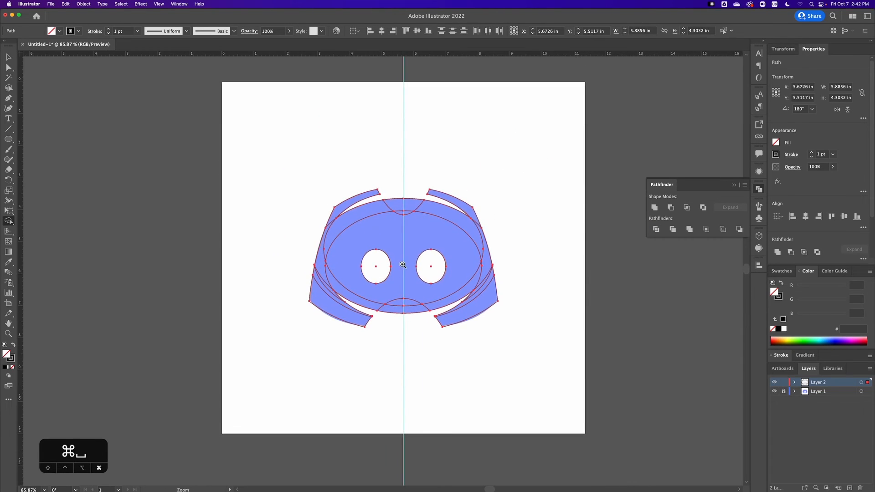
left_click_drag(401, 261, 497, 275)
left_click_drag(414, 209, 405, 249)
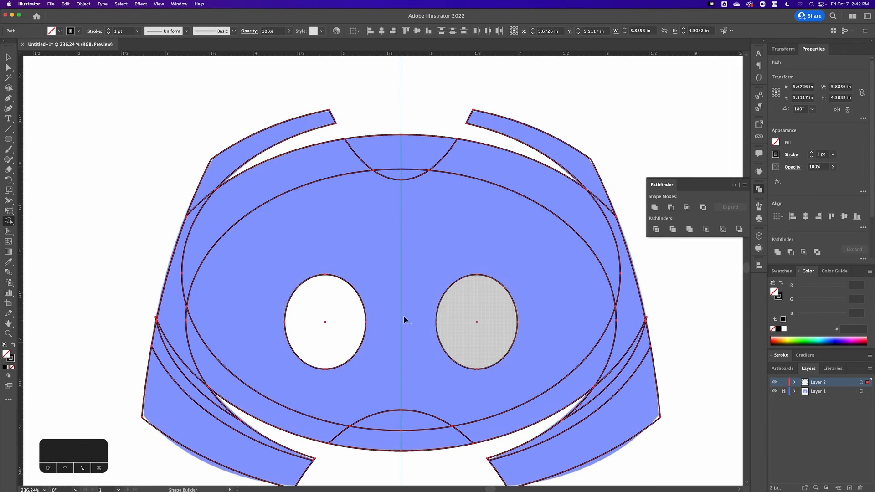
left_click(492, 303, "alt")
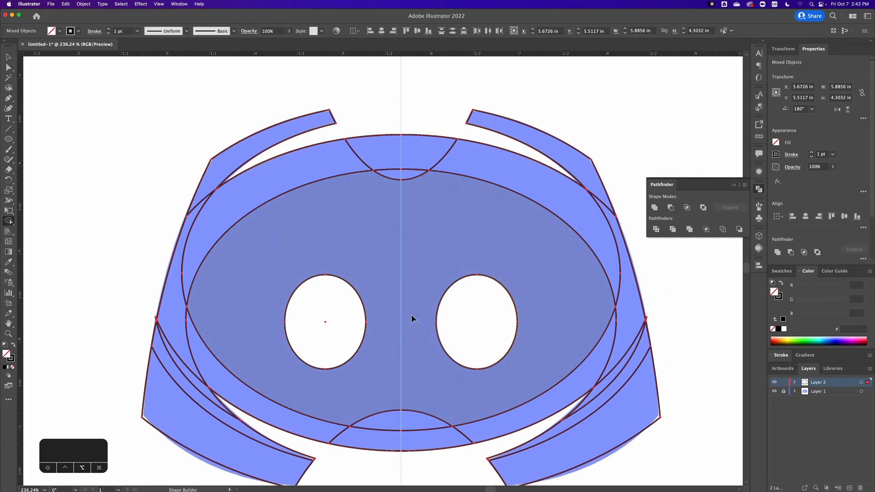
left_click(359, 347, "alt")
Merge the lower-right flap, the right-edge regions and the upper-right strip with the main face region.
key("super+minus")
key("super+minus")
left_click_drag(455, 258, 389, 284)
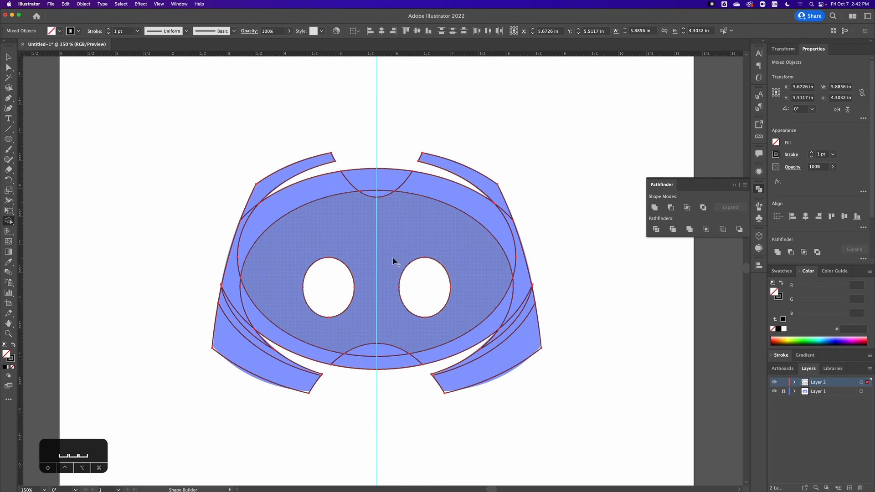
left_click_drag(465, 303, 506, 302)
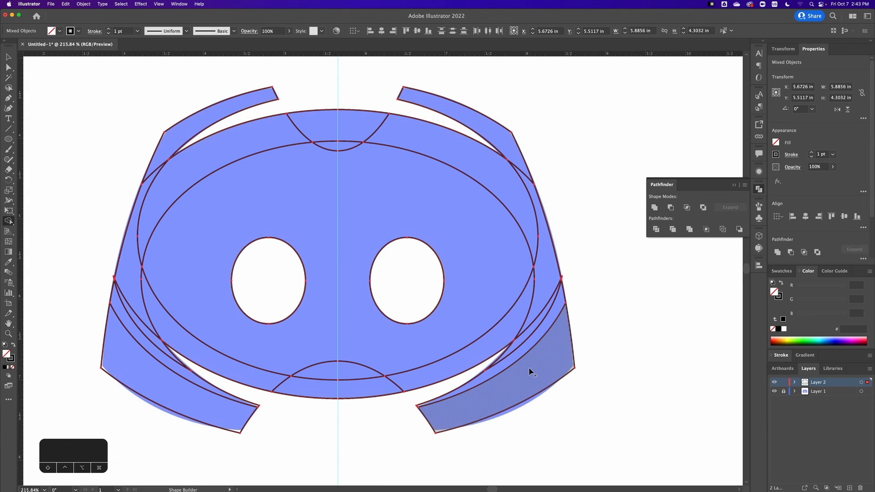
mouse_move(538, 361)
left_mouse_down()
mouse_move(538, 338)
mouse_move(499, 299)
left_mouse_up()
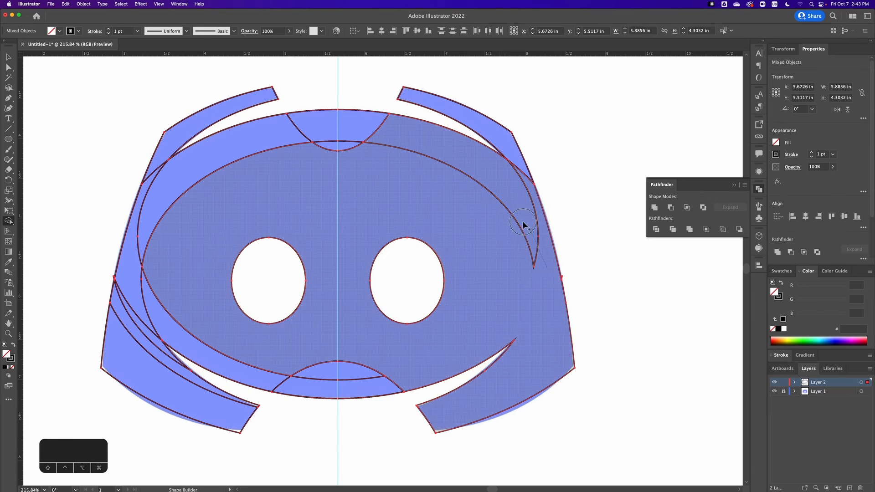
left_click_drag(523, 222, 513, 219)
left_click_drag(514, 154, 509, 186)
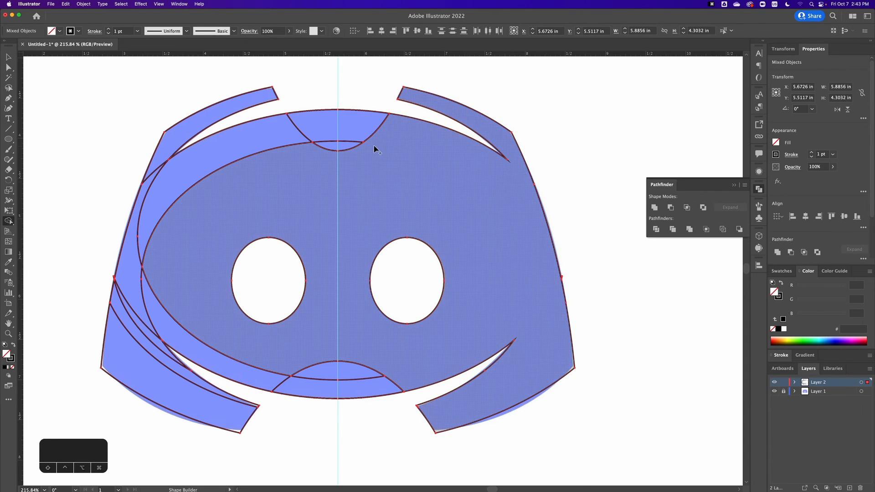
Merge the top, left, lower-left and bottom-center regions and the upper-left strip into the main face with the Shape Builder.
mouse_move(390, 143)
left_mouse_down()
mouse_move(355, 121)
mouse_move(332, 138)
left_mouse_up()
left_click_drag(301, 164, 225, 152)
mouse_move(159, 242)
left_mouse_down()
mouse_move(144, 274)
mouse_move(154, 299)
mouse_move(130, 289)
mouse_move(120, 326)
mouse_move(120, 342)
mouse_move(152, 346)
left_mouse_up()
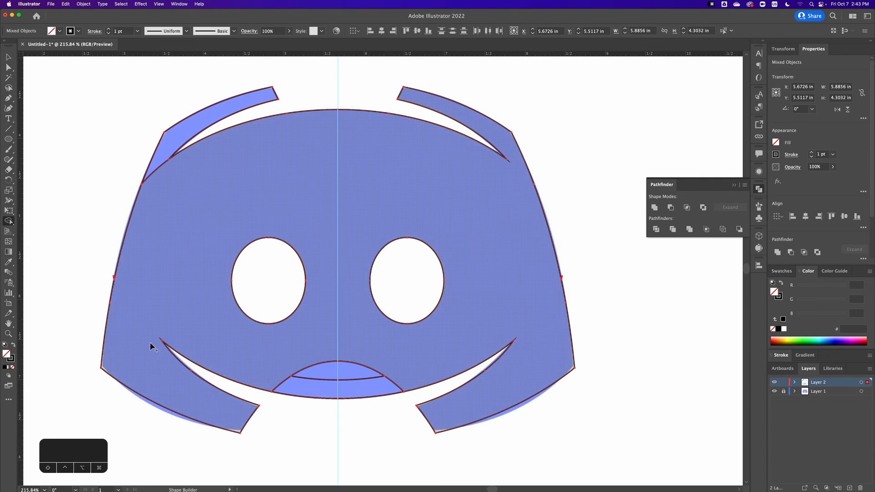
mouse_move(215, 361)
left_mouse_down()
mouse_move(315, 356)
mouse_move(326, 390)
mouse_move(319, 364)
left_mouse_up()
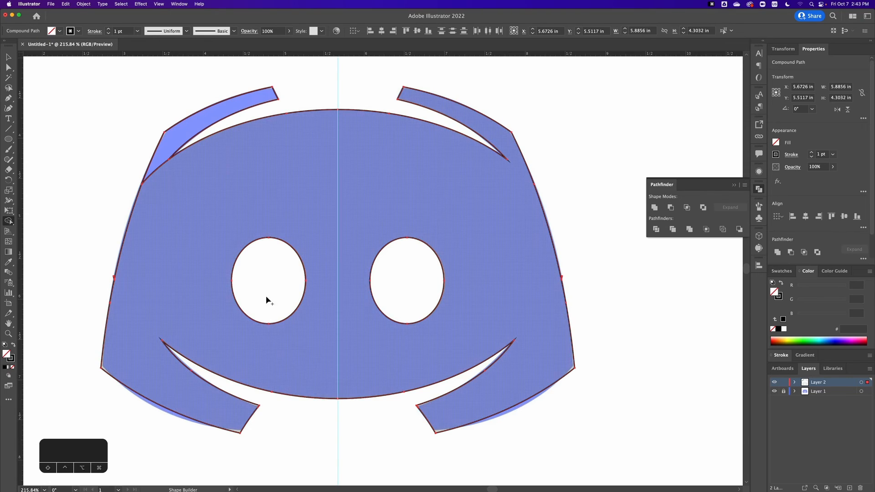
left_click_drag(179, 154, 160, 164)
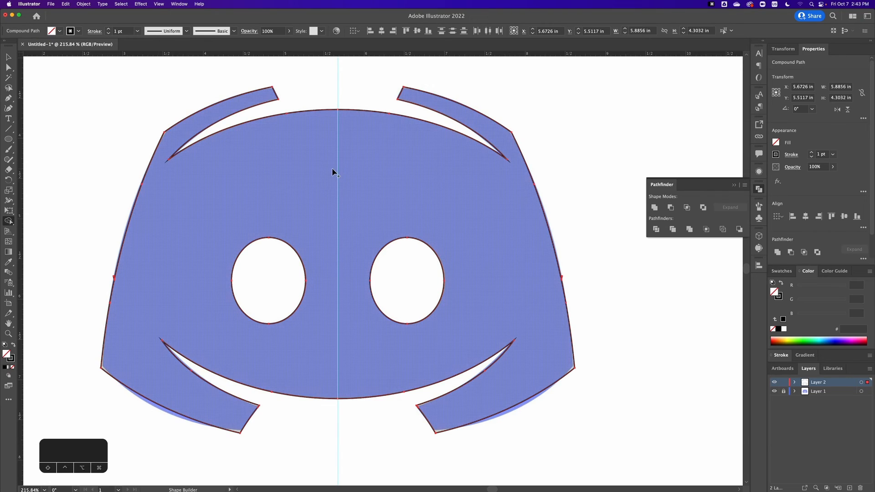
Examine the merged logo's edges against the reference and check its contours in outline view.
scroll(354, 195, "down", 3)
left_click_drag(465, 275, 492, 214)
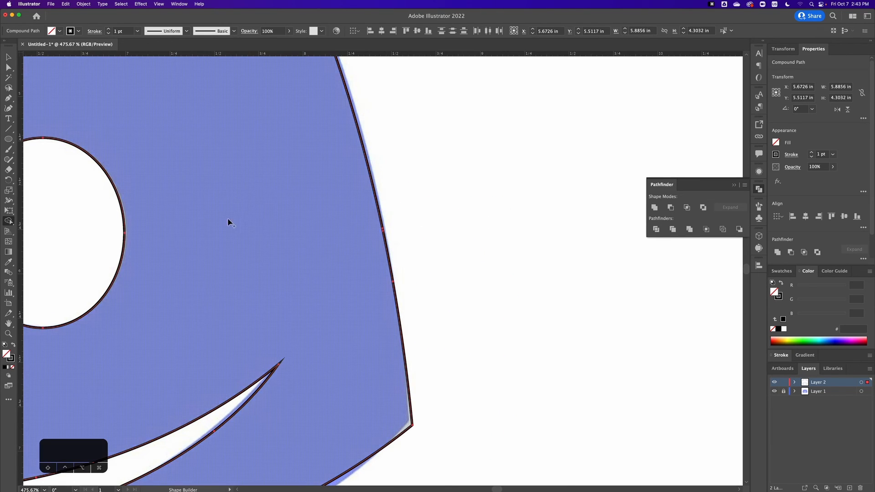
left_click_drag(230, 223, 181, 260)
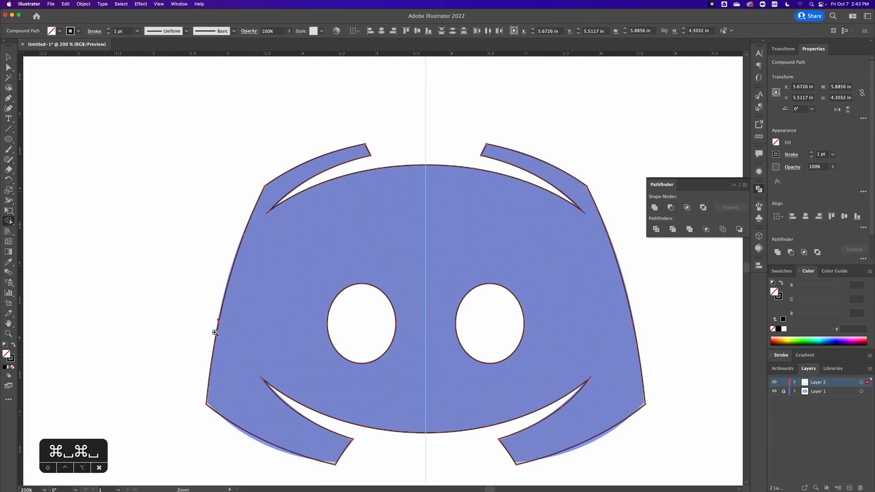
mouse_move(215, 333)
left_mouse_down()
mouse_move(324, 322)
mouse_move(236, 289)
mouse_move(246, 271)
left_mouse_up()
left_click_drag(439, 312, 247, 330)
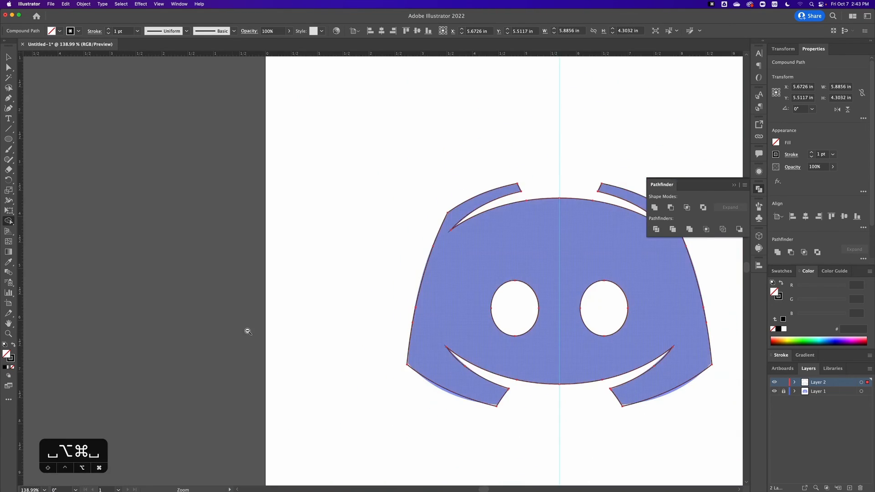
left_click_drag(498, 333, 443, 333)
left_click_drag(502, 385, 470, 331)
key("super+y")
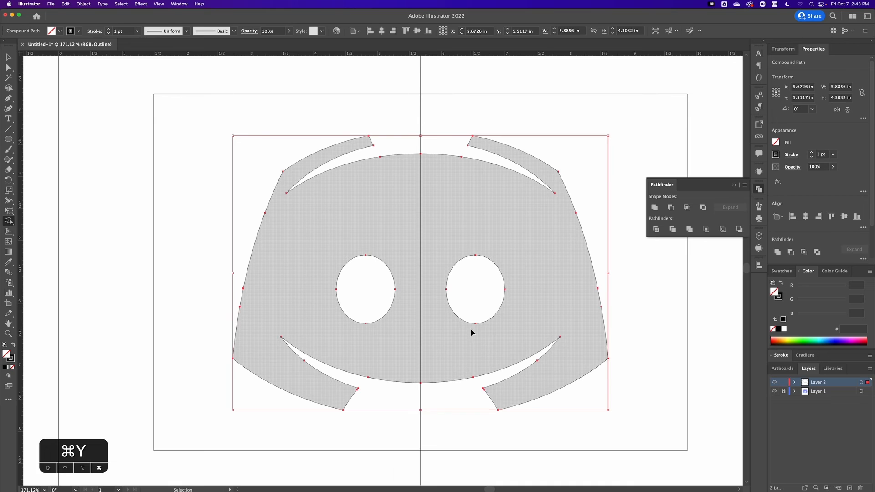
key("super+y")
left_click(473, 334, "alt+super")
left_click(473, 334, "alt+super")
left_click_drag(417, 294, 409, 327)
Try moving the merged logo outline off the artboard beside the reference, and undo the move.
key("v")
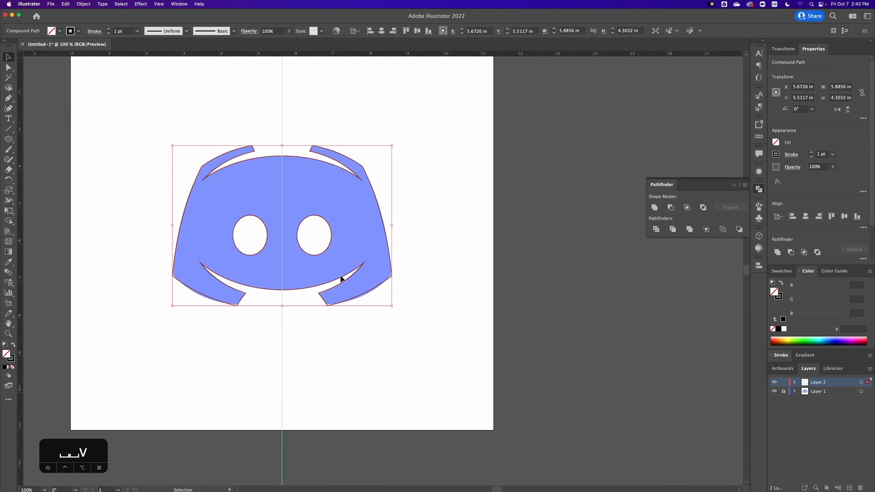
left_click(553, 289)
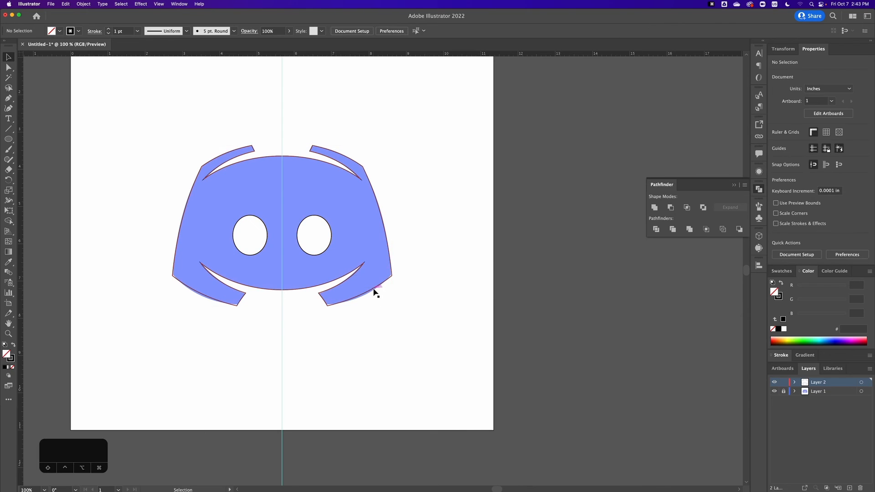
mouse_move(375, 293)
left_mouse_down()
mouse_move(622, 357)
mouse_move(706, 367)
left_mouse_up()
key("space")
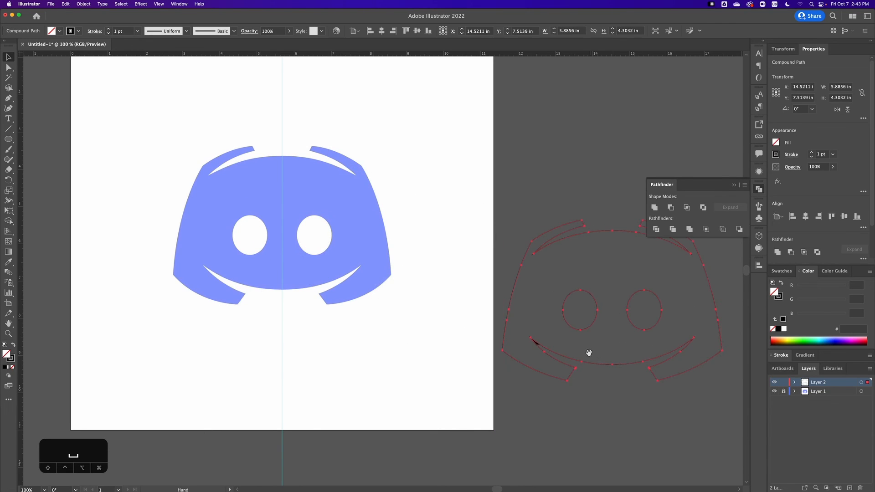
left_click_drag(589, 353, 438, 356)
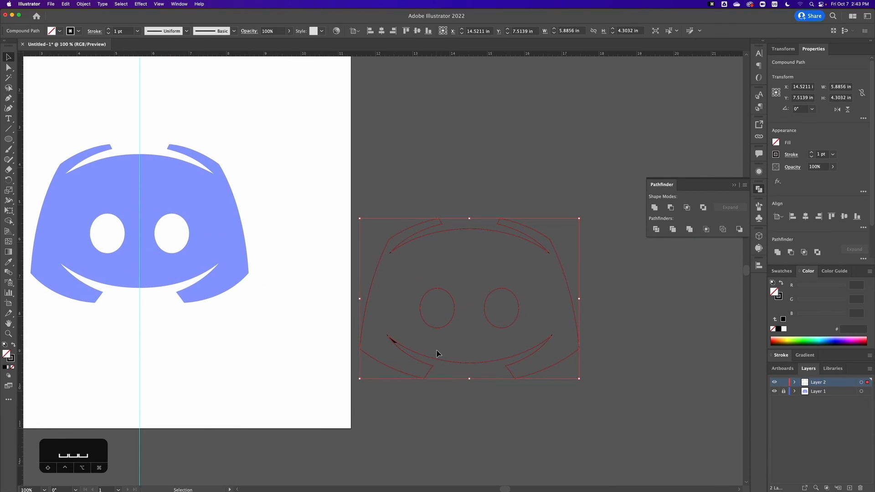
key("super+z")
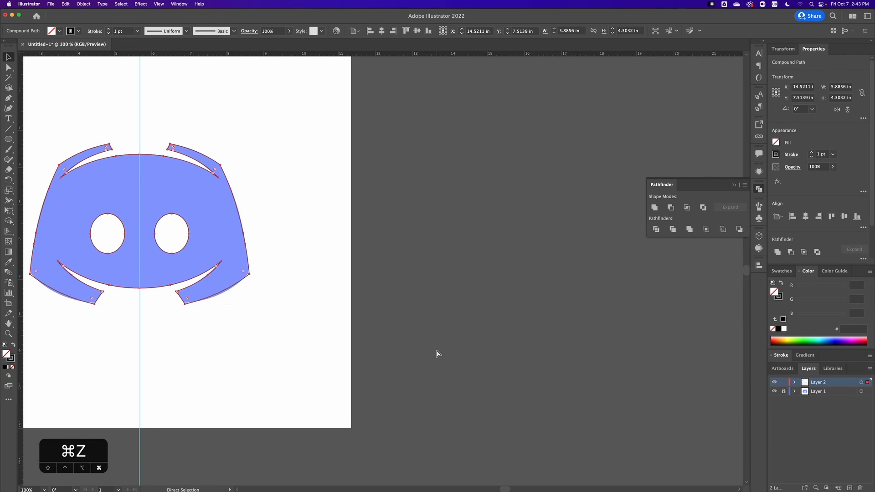
Try shifting the outline and its anchor point at the tip of the lower-left gap, and undo both moves.
key("space")
left_click_drag(176, 324, 322, 346)
key("super+space")
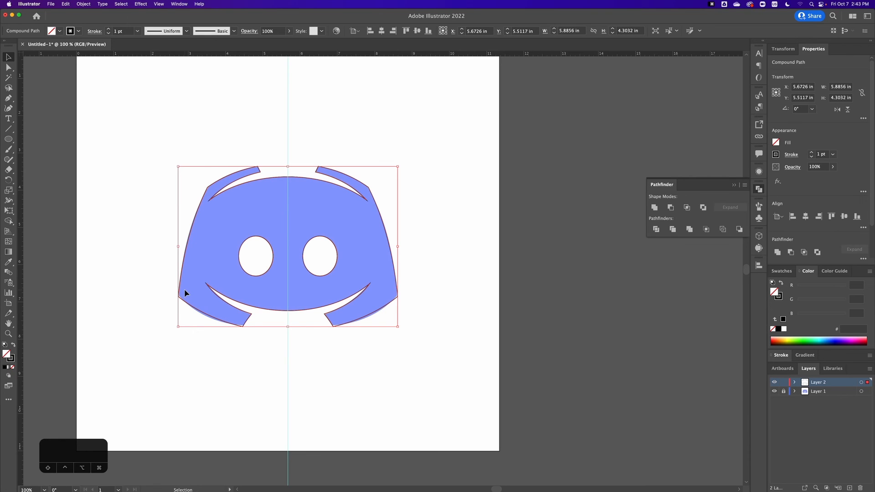
key("super+space")
left_click_drag(206, 282, 425, 322)
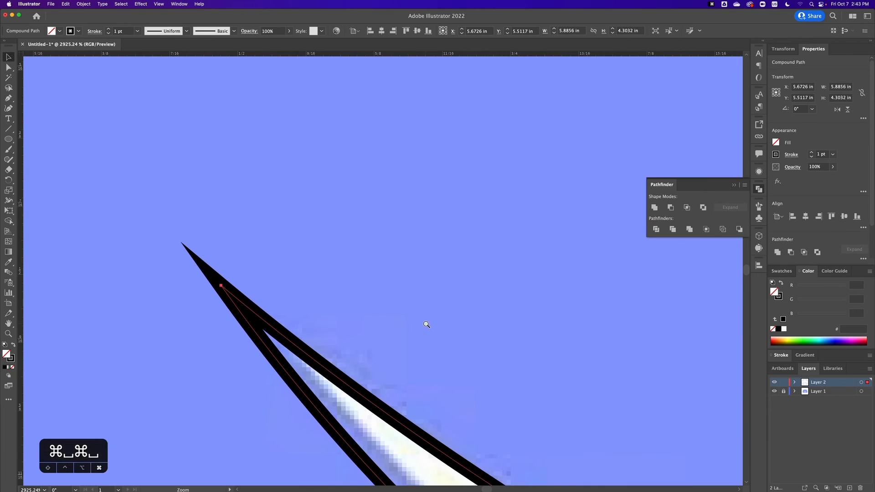
left_click_drag(303, 350, 351, 286)
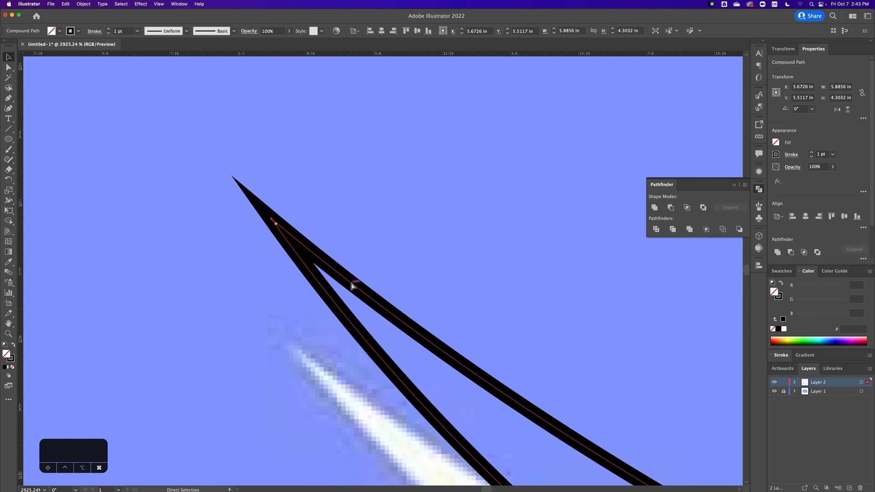
key("super+z")
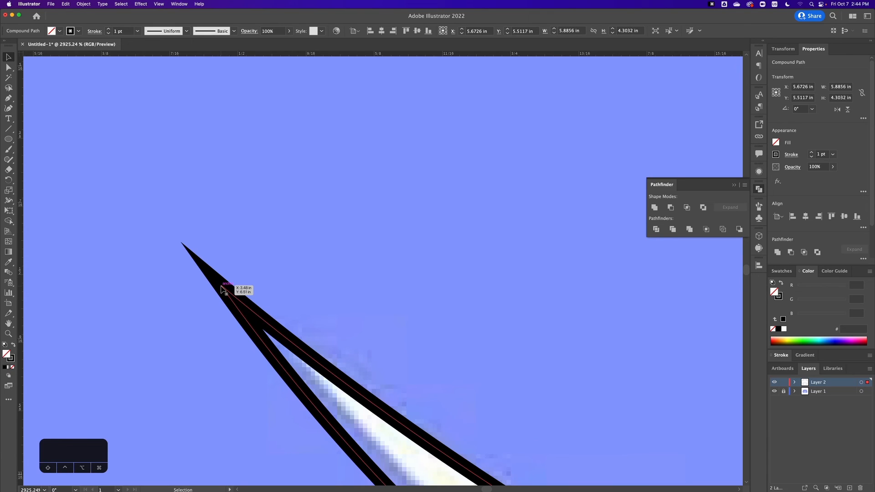
key("p")
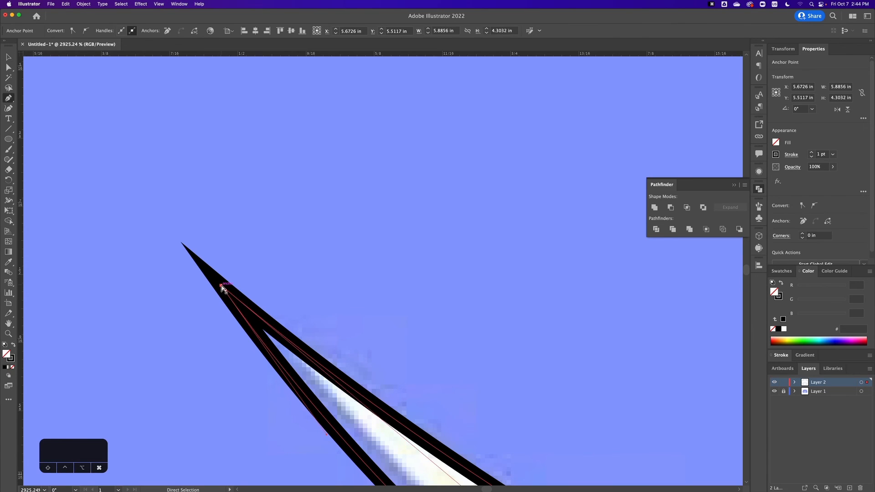
left_click_drag(221, 285, 169, 307)
key("super+z")
Add a second artboard of about the same size to the right of the first one.
left_click(378, 332, "alt+super")
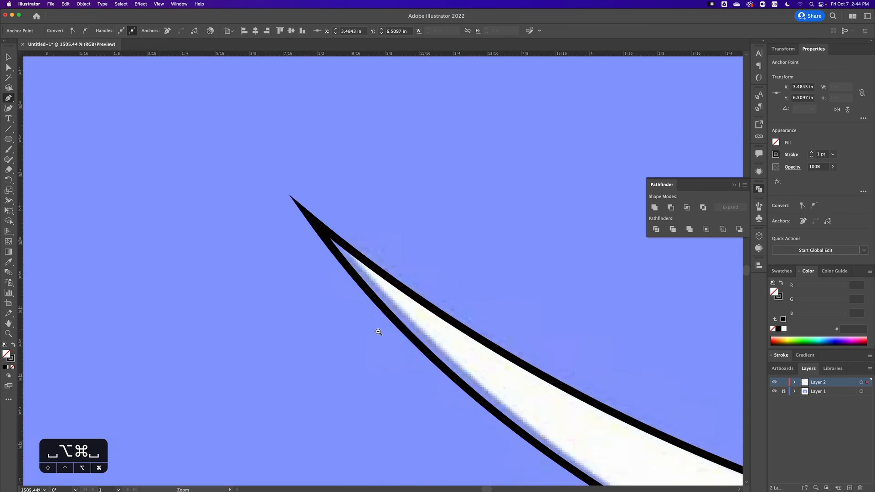
left_click(378, 332, "alt+super")
left_click(378, 332, "alt+super")
left_click(379, 333, "alt+super")
left_click(379, 332, "alt+super")
left_click(378, 332, "alt+super")
left_click(379, 333, "alt+super")
left_click_drag(387, 291, 220, 444)
key("v")
left_click(324, 412, "alt+super")
left_click(324, 412, "alt+super")
left_click(324, 412, "alt+super")
left_click_drag(385, 287, 298, 399)
left_click_drag(319, 354, 218, 349)
left_click(8, 303)
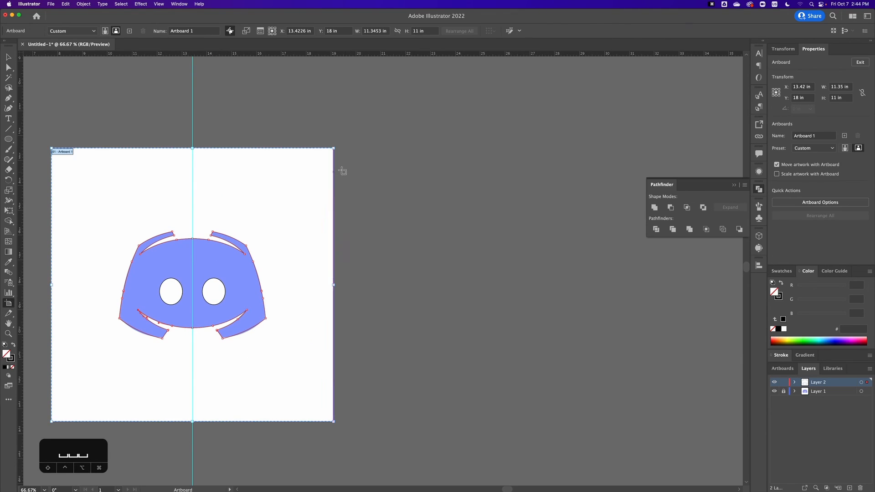
left_click_drag(346, 146, 649, 422)
Place a duplicate of the merged logo outline on the second artboard, level with the original.
key("v")
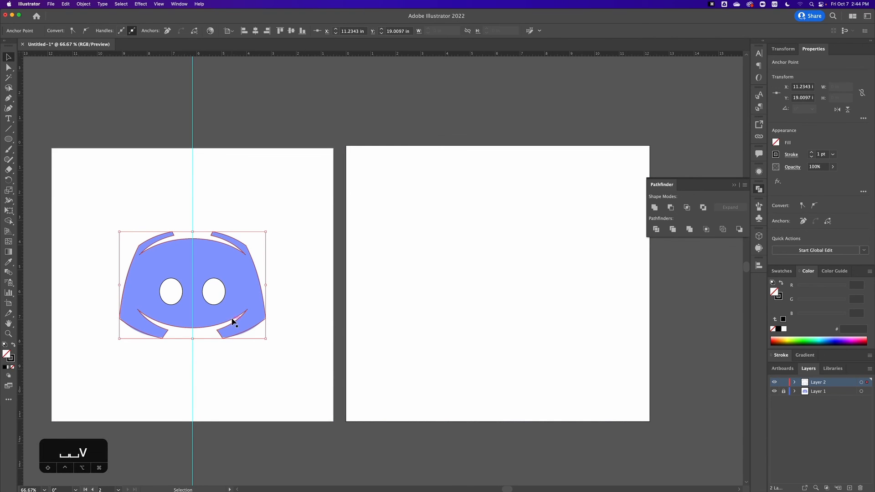
left_click_drag(237, 331, 534, 327)
key("super+space")
left_click_drag(505, 300, 620, 316)
key("space")
left_click_drag(566, 319, 521, 324)
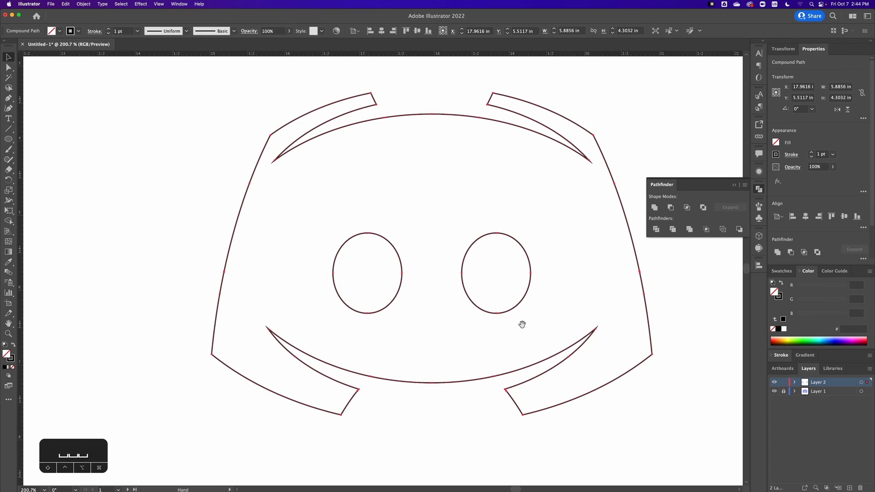
Start the Simplify path command on the duplicated logo in outline view.
key("super+y")
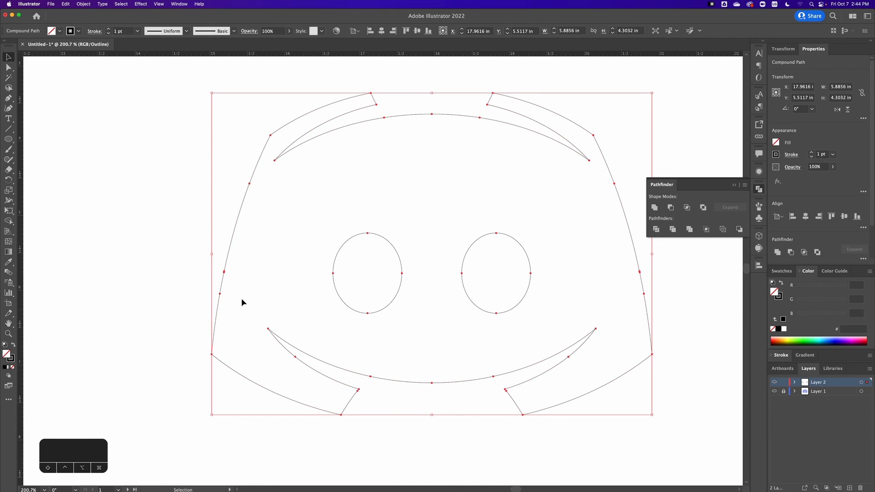
left_click(223, 272)
left_click(84, 3)
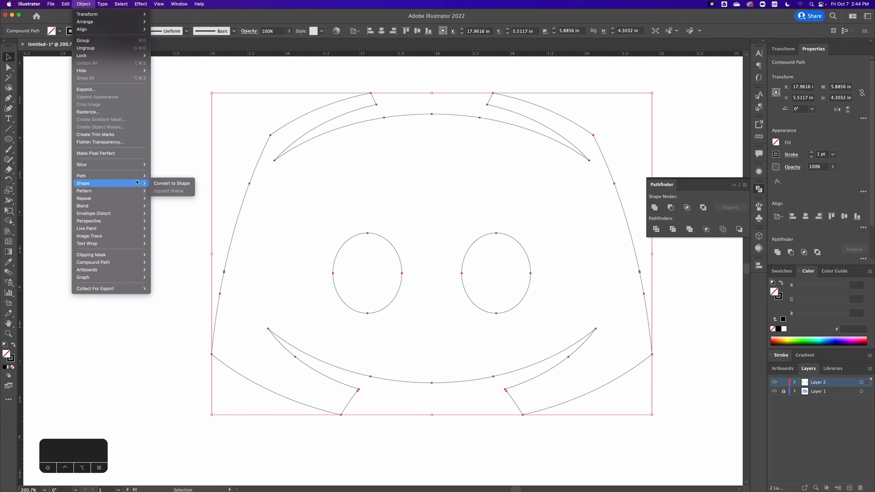
mouse_move(134, 179)
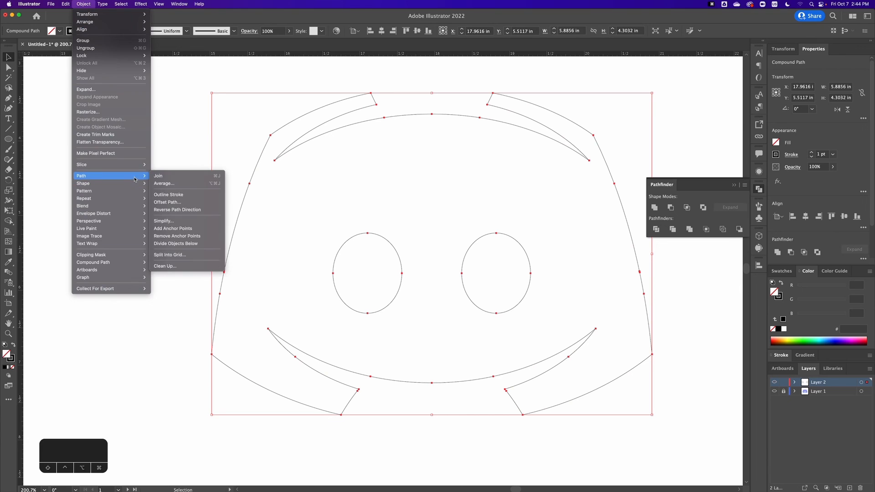
left_click(190, 220)
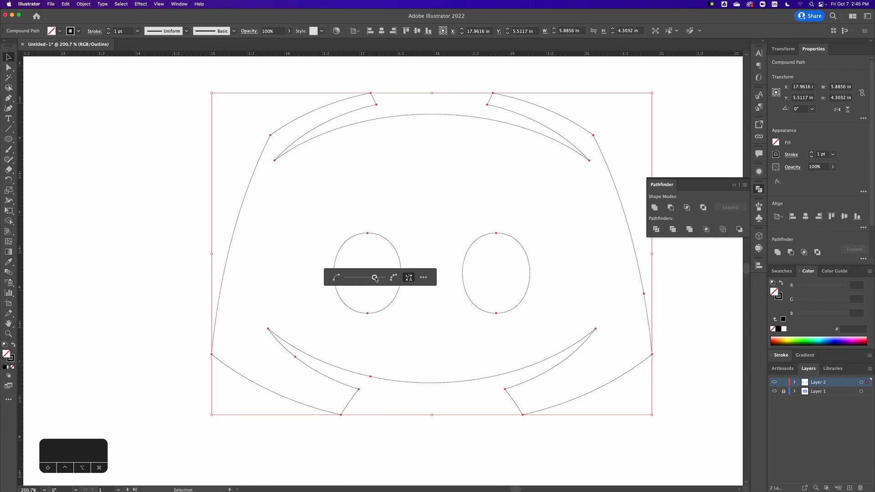
Vary the amount of path simplification, settle on a reduced anchor count that keeps the logo's corners sharp, and return to preview.
left_click_drag(374, 277, 343, 279)
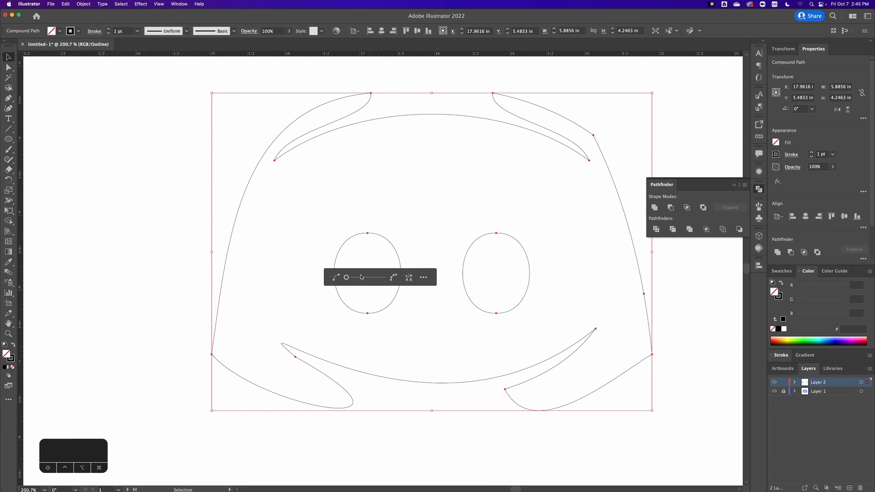
left_click_drag(346, 279, 385, 280)
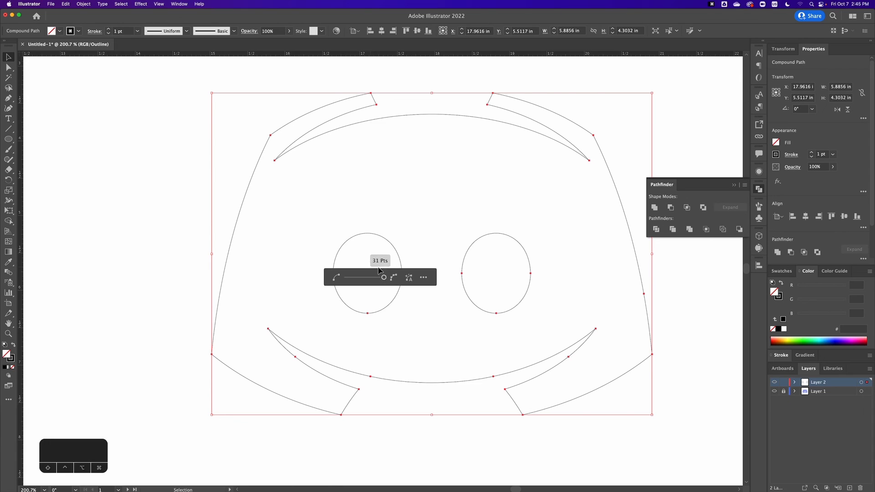
left_click_drag(384, 278, 369, 278)
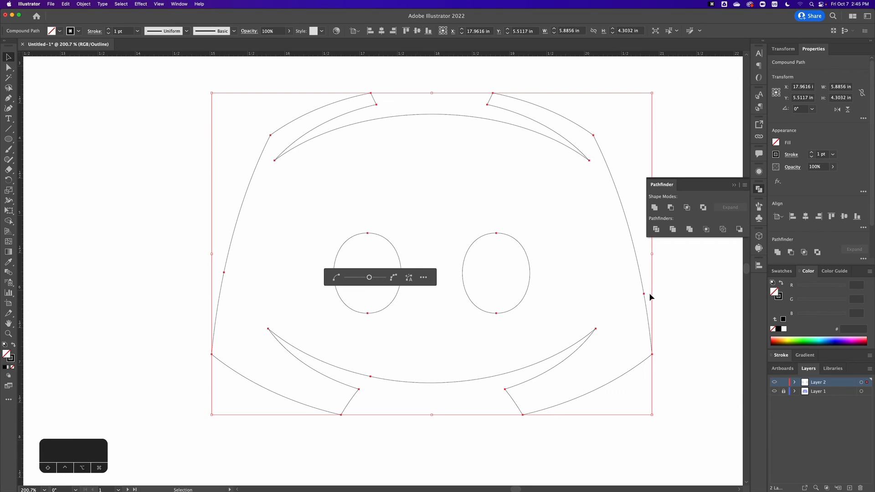
mouse_move(369, 280)
left_mouse_down()
mouse_move(357, 281)
mouse_move(367, 281)
left_mouse_up()
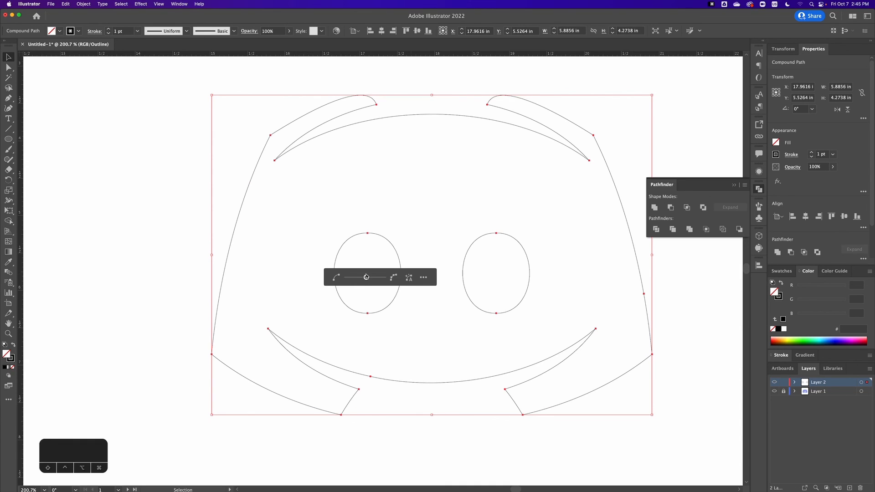
left_click_drag(366, 277, 374, 277)
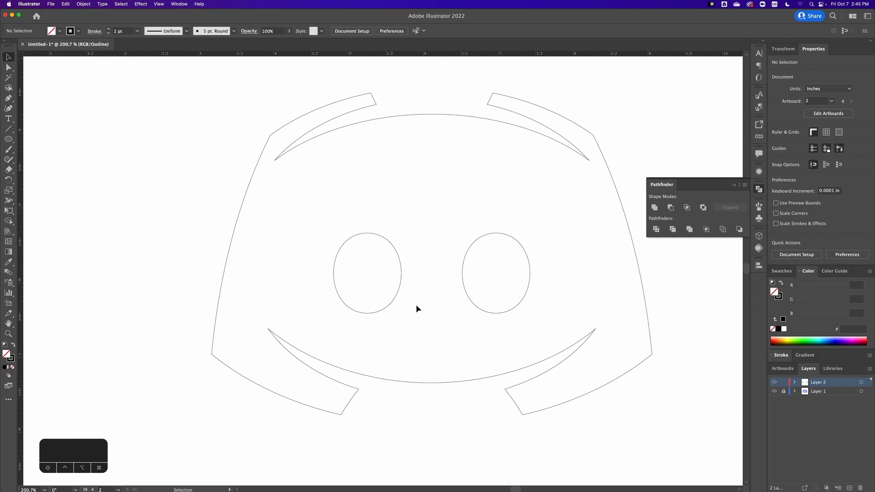
key("super+y")
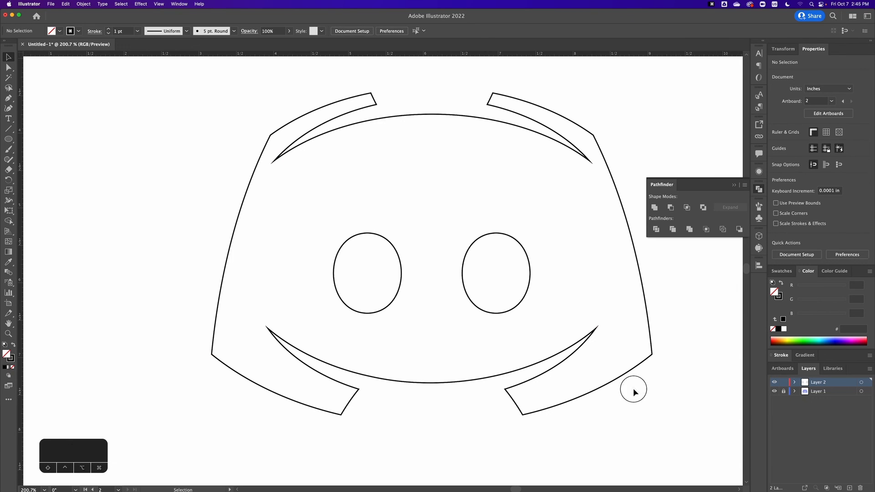
Fill the simplified logo with the reference's blue #8C9EFF and no stroke, using the Eyedropper.
left_click_drag(633, 389, 539, 329)
left_click(443, 281, "alt+super")
left_click(443, 281, "alt+super")
left_click(444, 281, "alt+super")
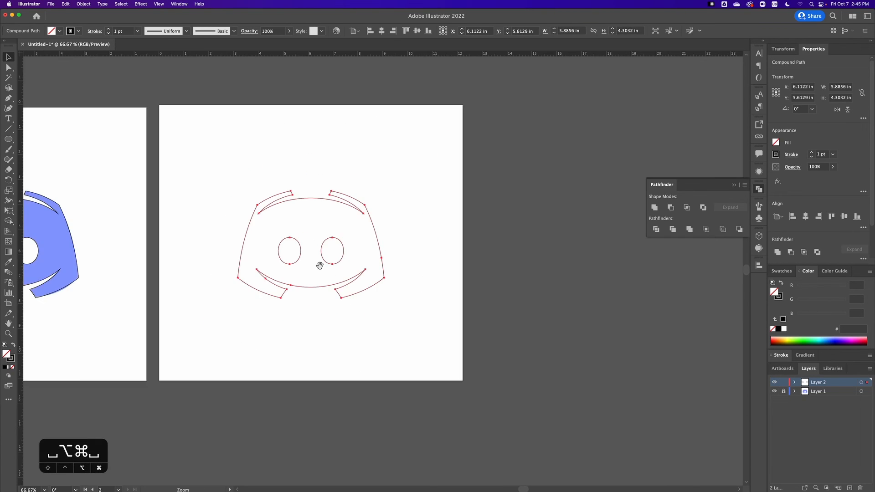
left_click_drag(319, 266, 392, 306)
left_click(8, 262)
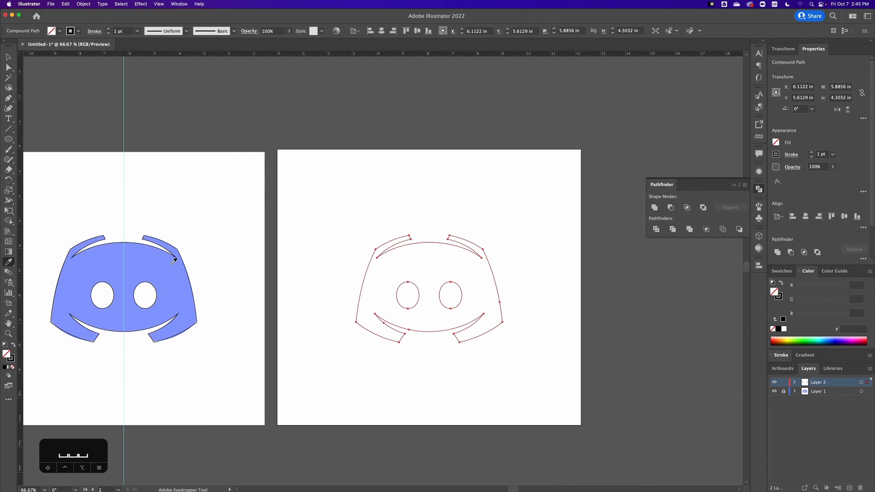
left_click(157, 262)
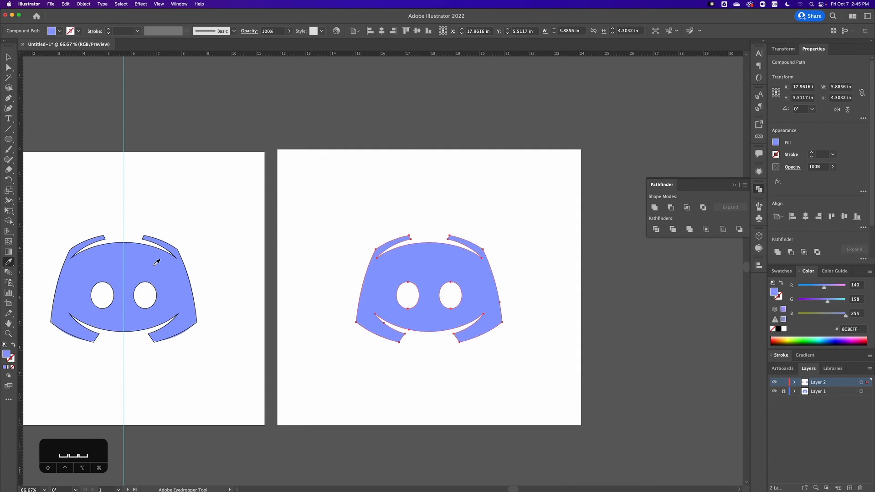
key("v")
left_click(427, 358)
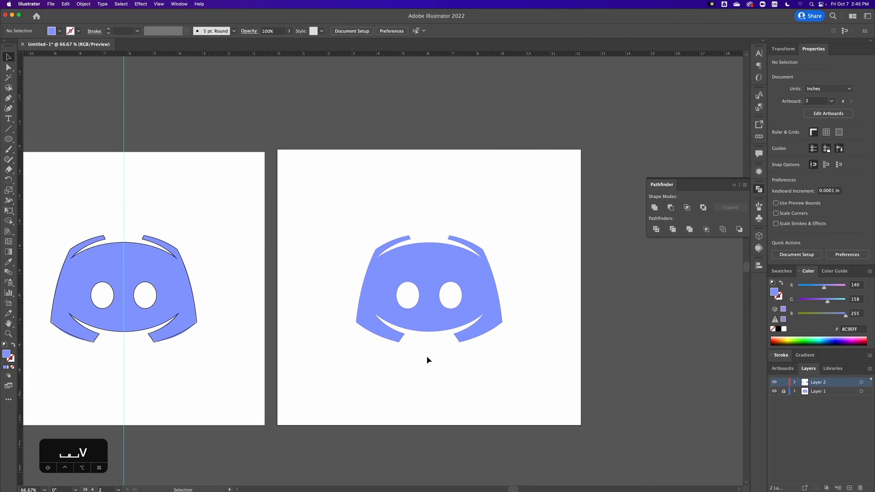
Check the filled logo in outline view and delete the original traced outline from over the reference.
key("super+y")
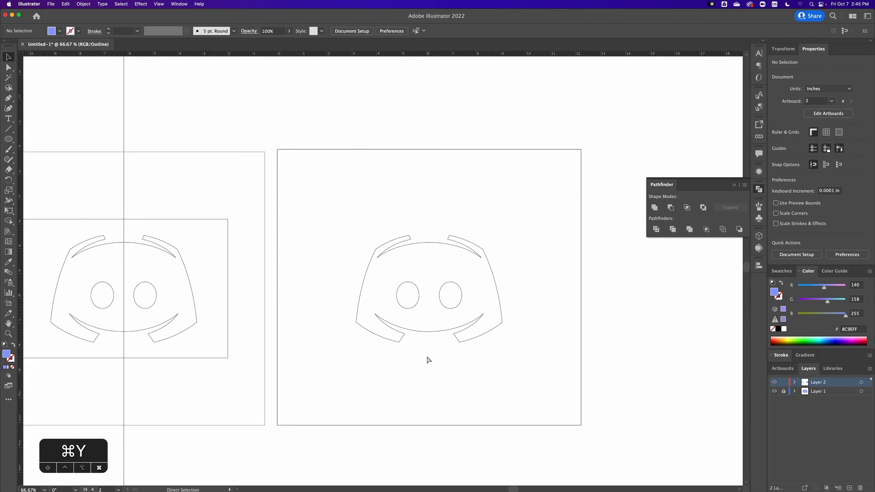
key("super+y")
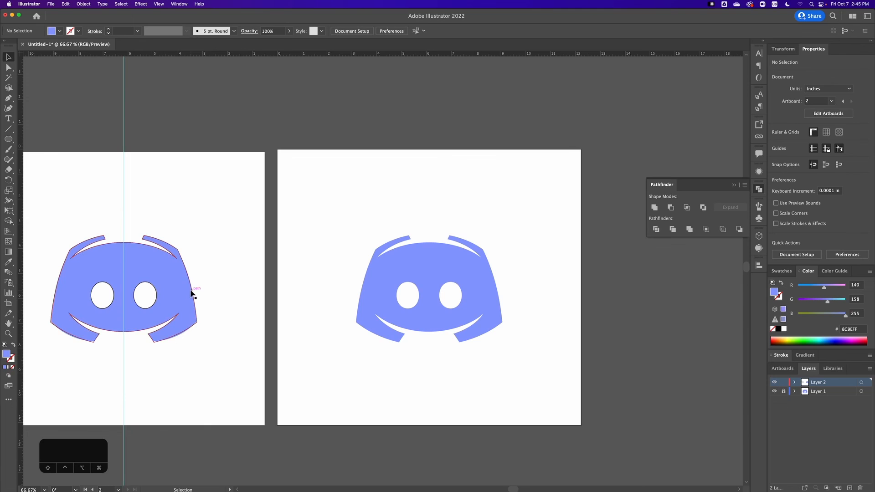
left_click_drag(193, 291, 283, 219)
key("Delete")
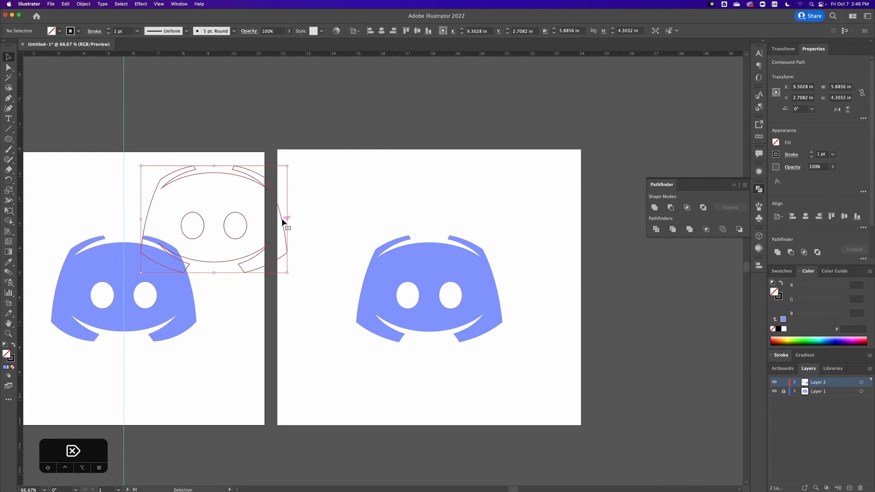
Compare the reference image with the finished vector logo across both artboards in outline and preview views.
left_click_drag(253, 264, 324, 257)
key("super+y")
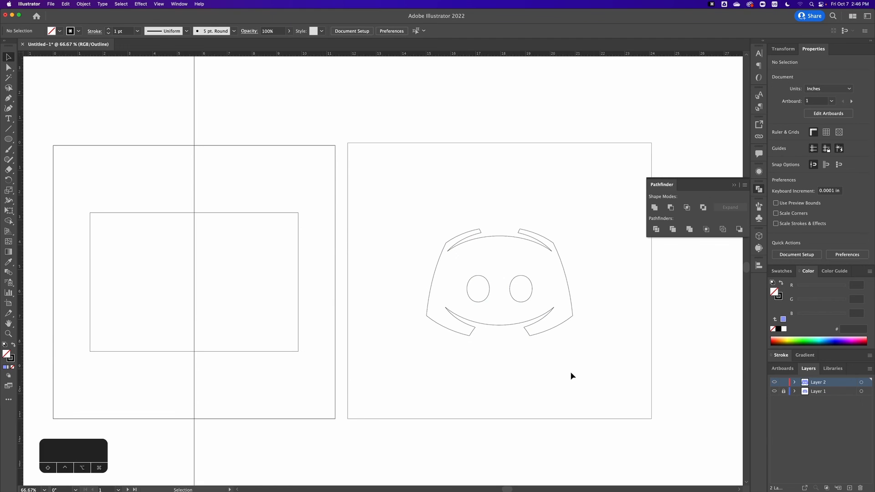
key("super+y")
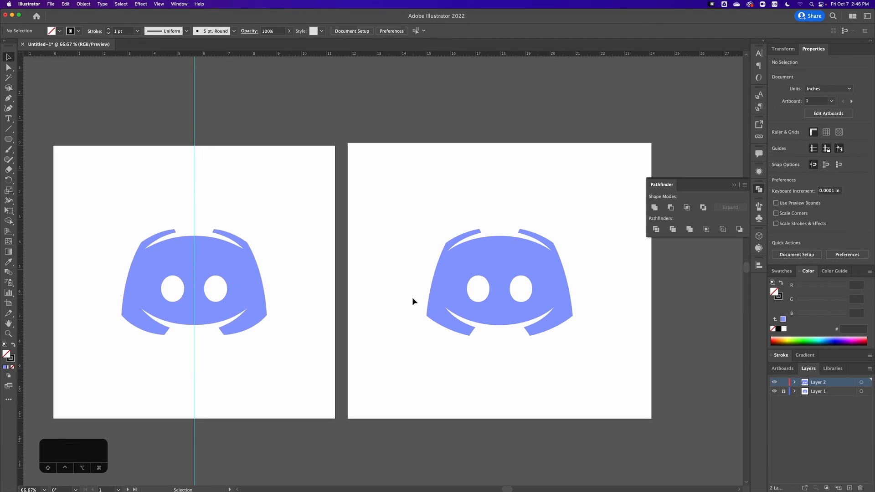